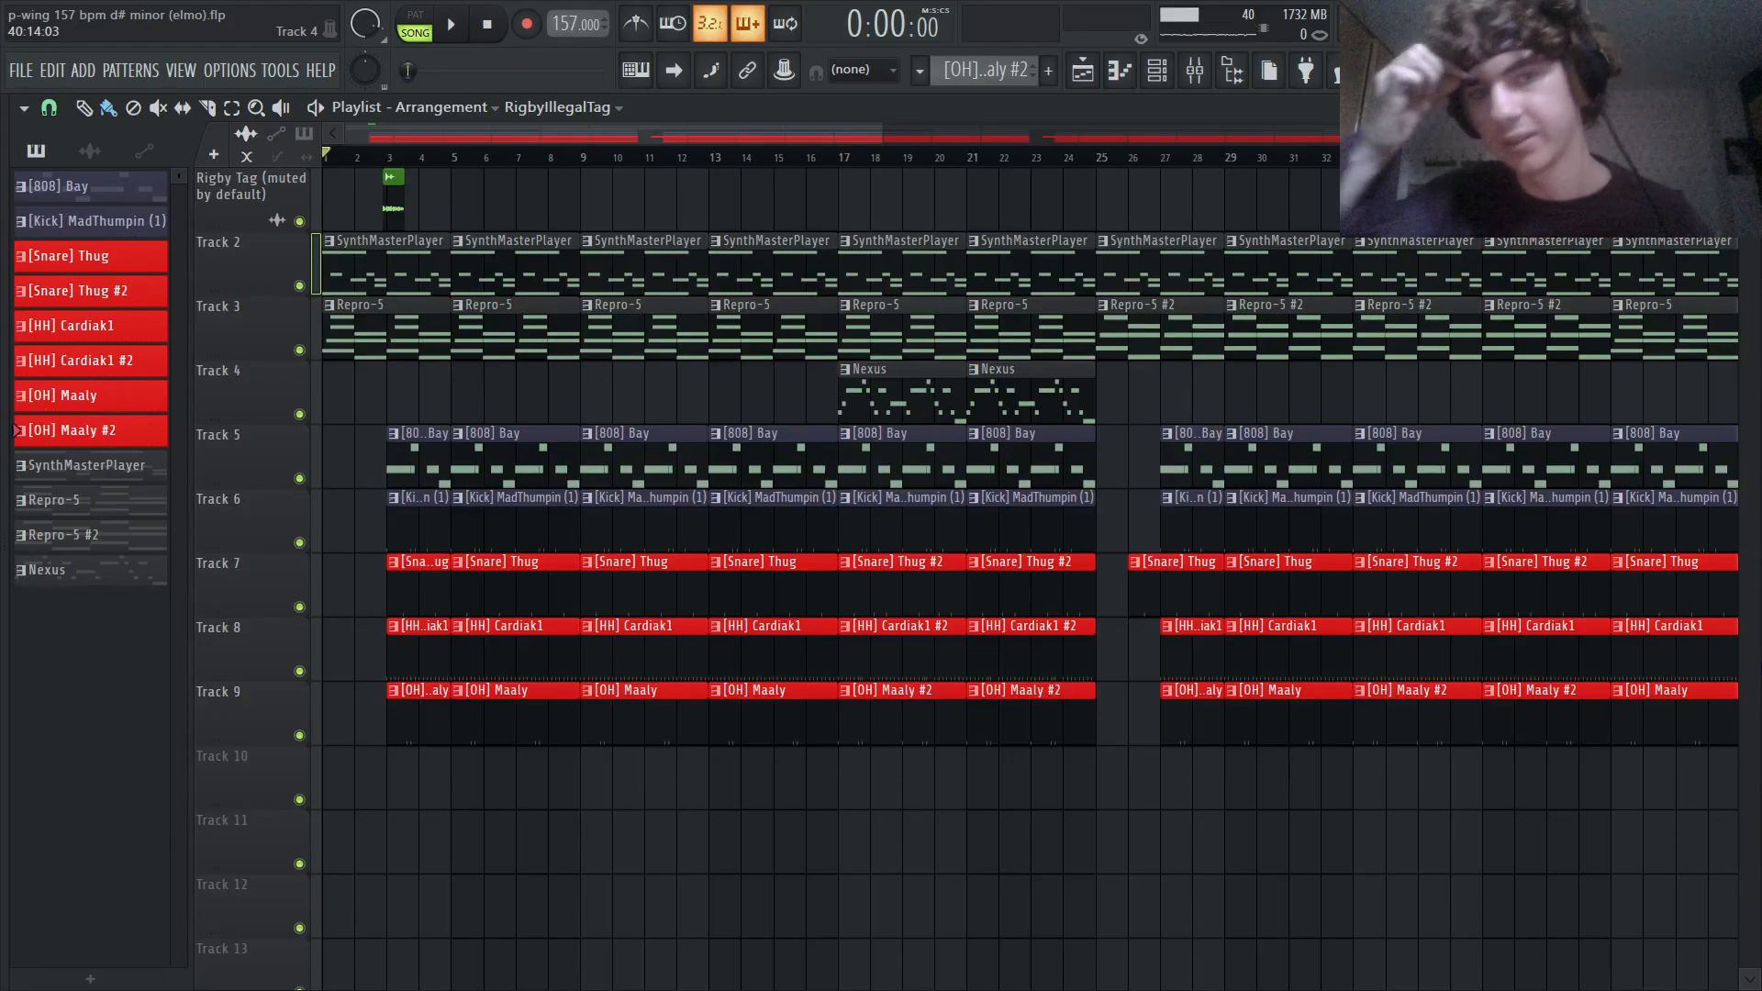
- Examine the playlist arrangement of melody, 808, kick and drum clips across all tracks, from the intro to the end
{"action": "scroll", "coordinate": [214, 380], "scroll_direction": "down", "scroll_amount": 2}
{"action": "left_click", "coordinate": [232, 280]}
{"action": "scroll", "coordinate": [228, 276], "scroll_direction": "up", "scroll_amount": 2}
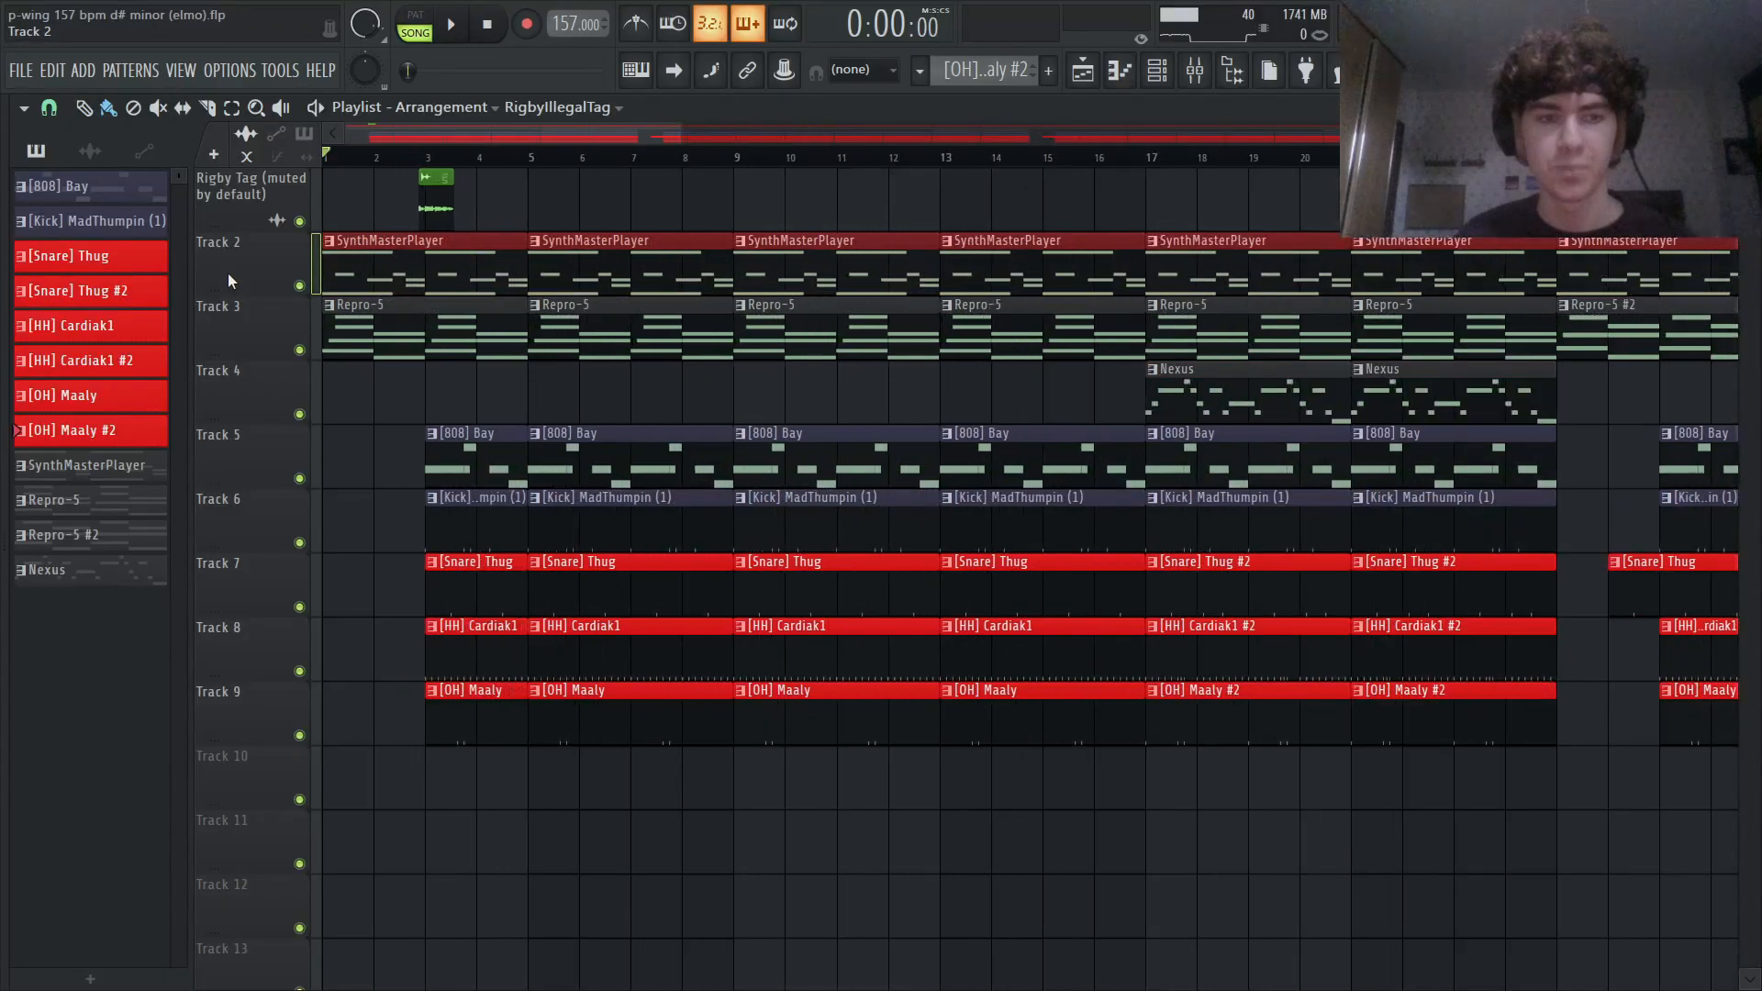
{"action": "scroll", "coordinate": [397, 377], "scroll_direction": "down", "scroll_amount": 2}
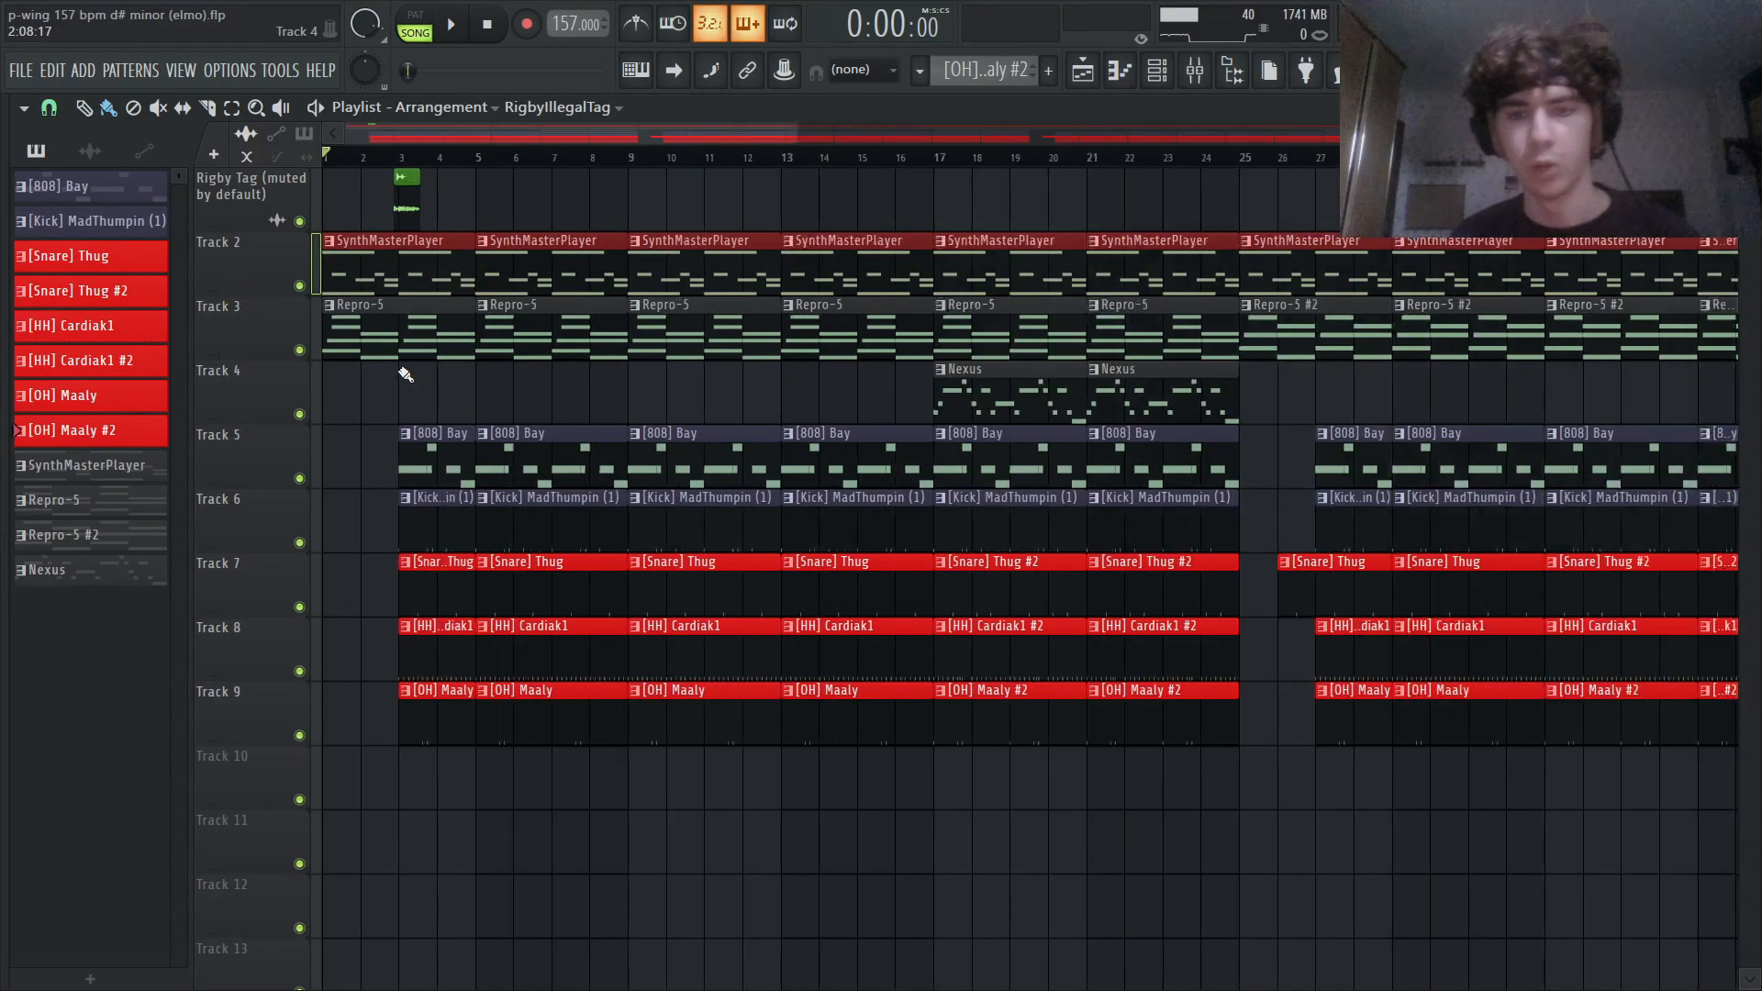
{"action": "scroll", "coordinate": [629, 205], "scroll_direction": "down", "scroll_amount": 1}
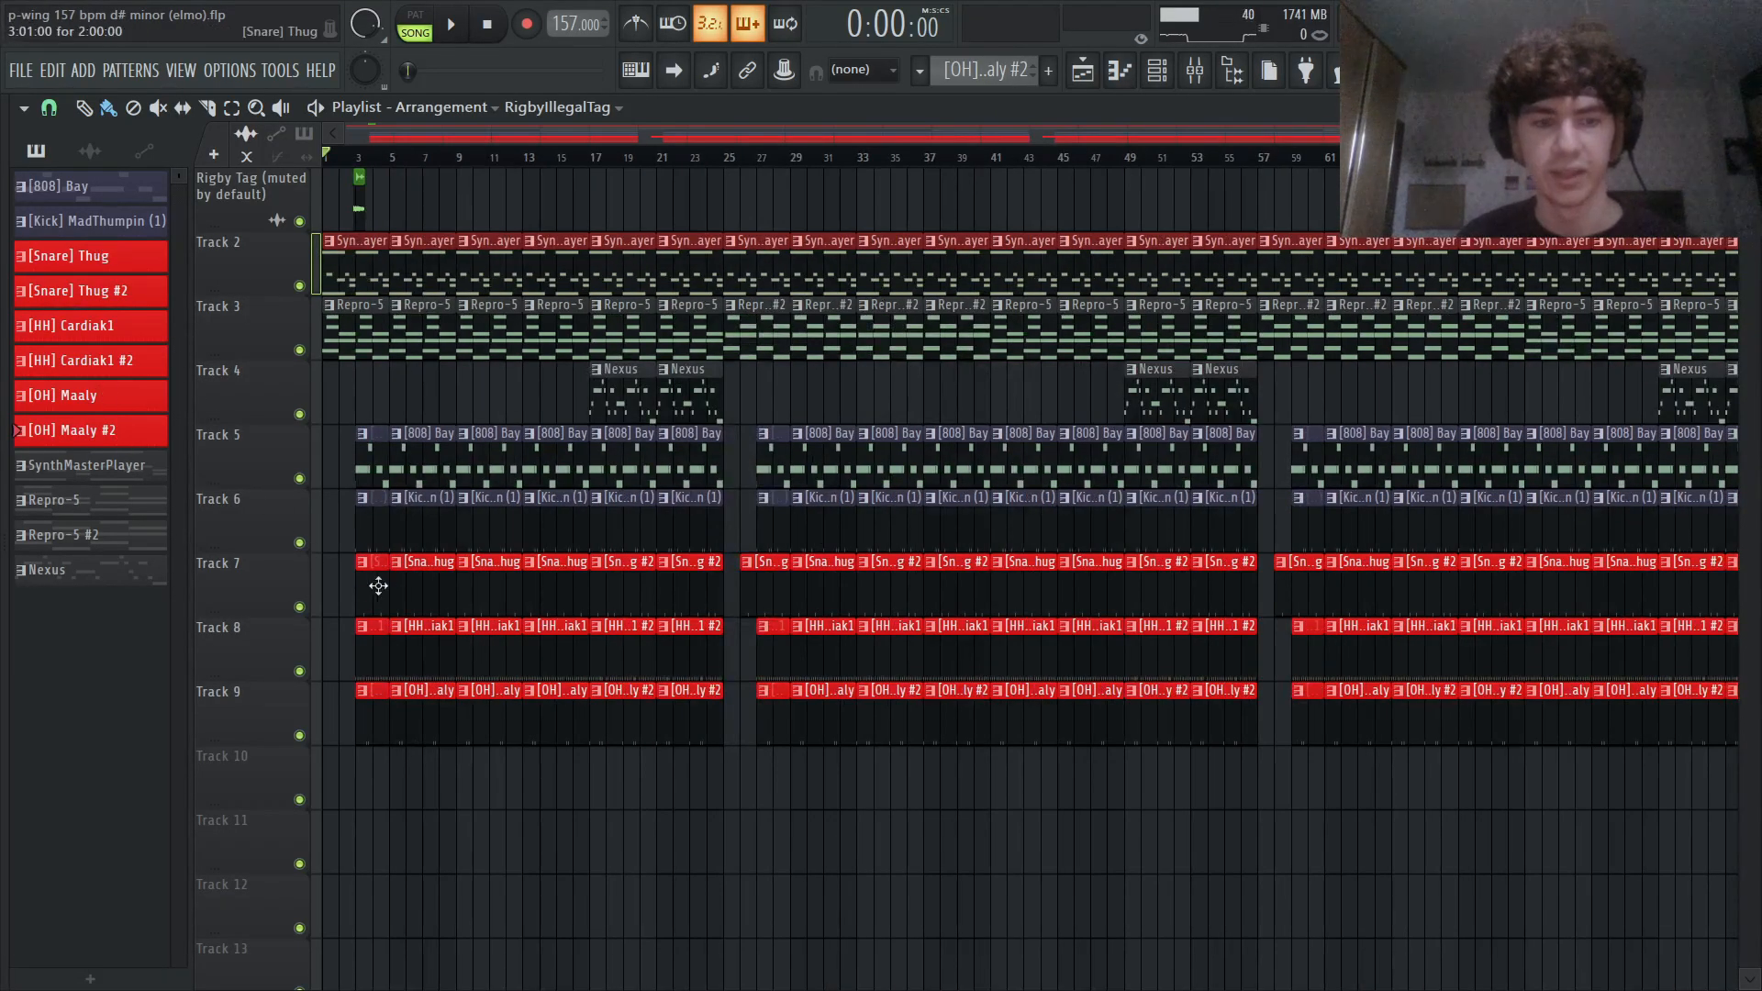
{"action": "scroll", "coordinate": [248, 583], "scroll_direction": "down", "scroll_amount": 1}
{"action": "scroll", "coordinate": [246, 578], "scroll_direction": "up", "scroll_amount": 4}
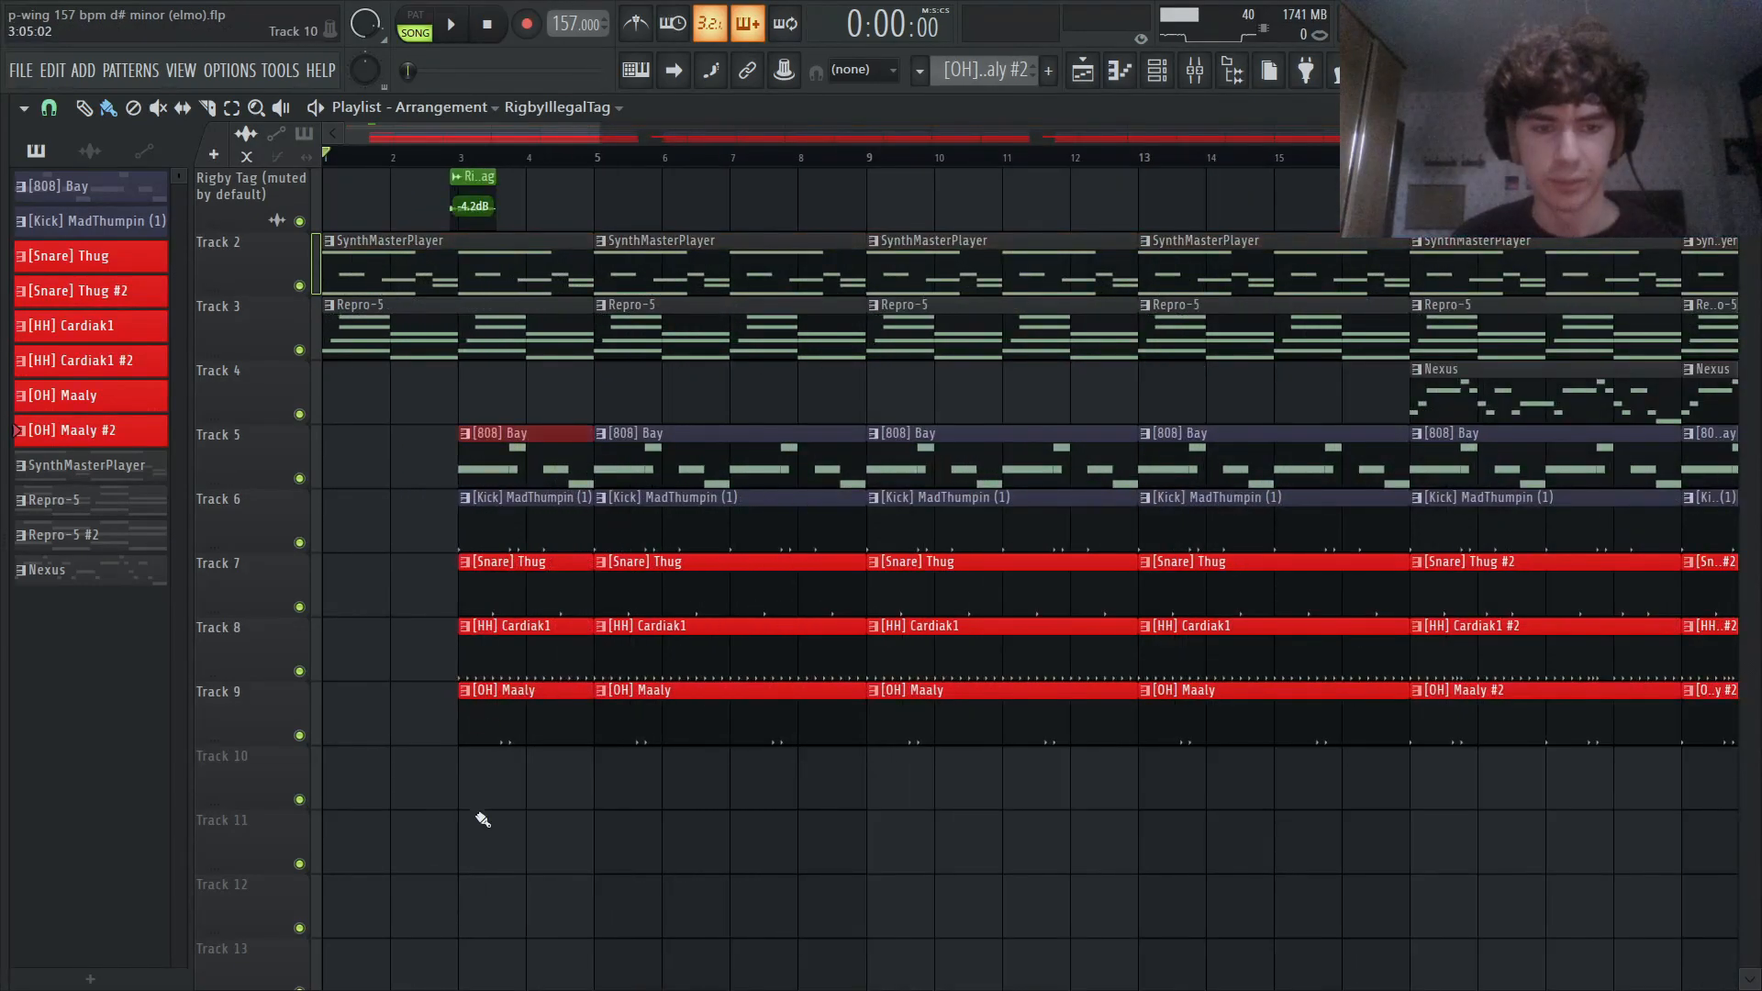
{"action": "left_click_drag", "start_coordinate": [550, 817], "coordinate": [522, 521]}
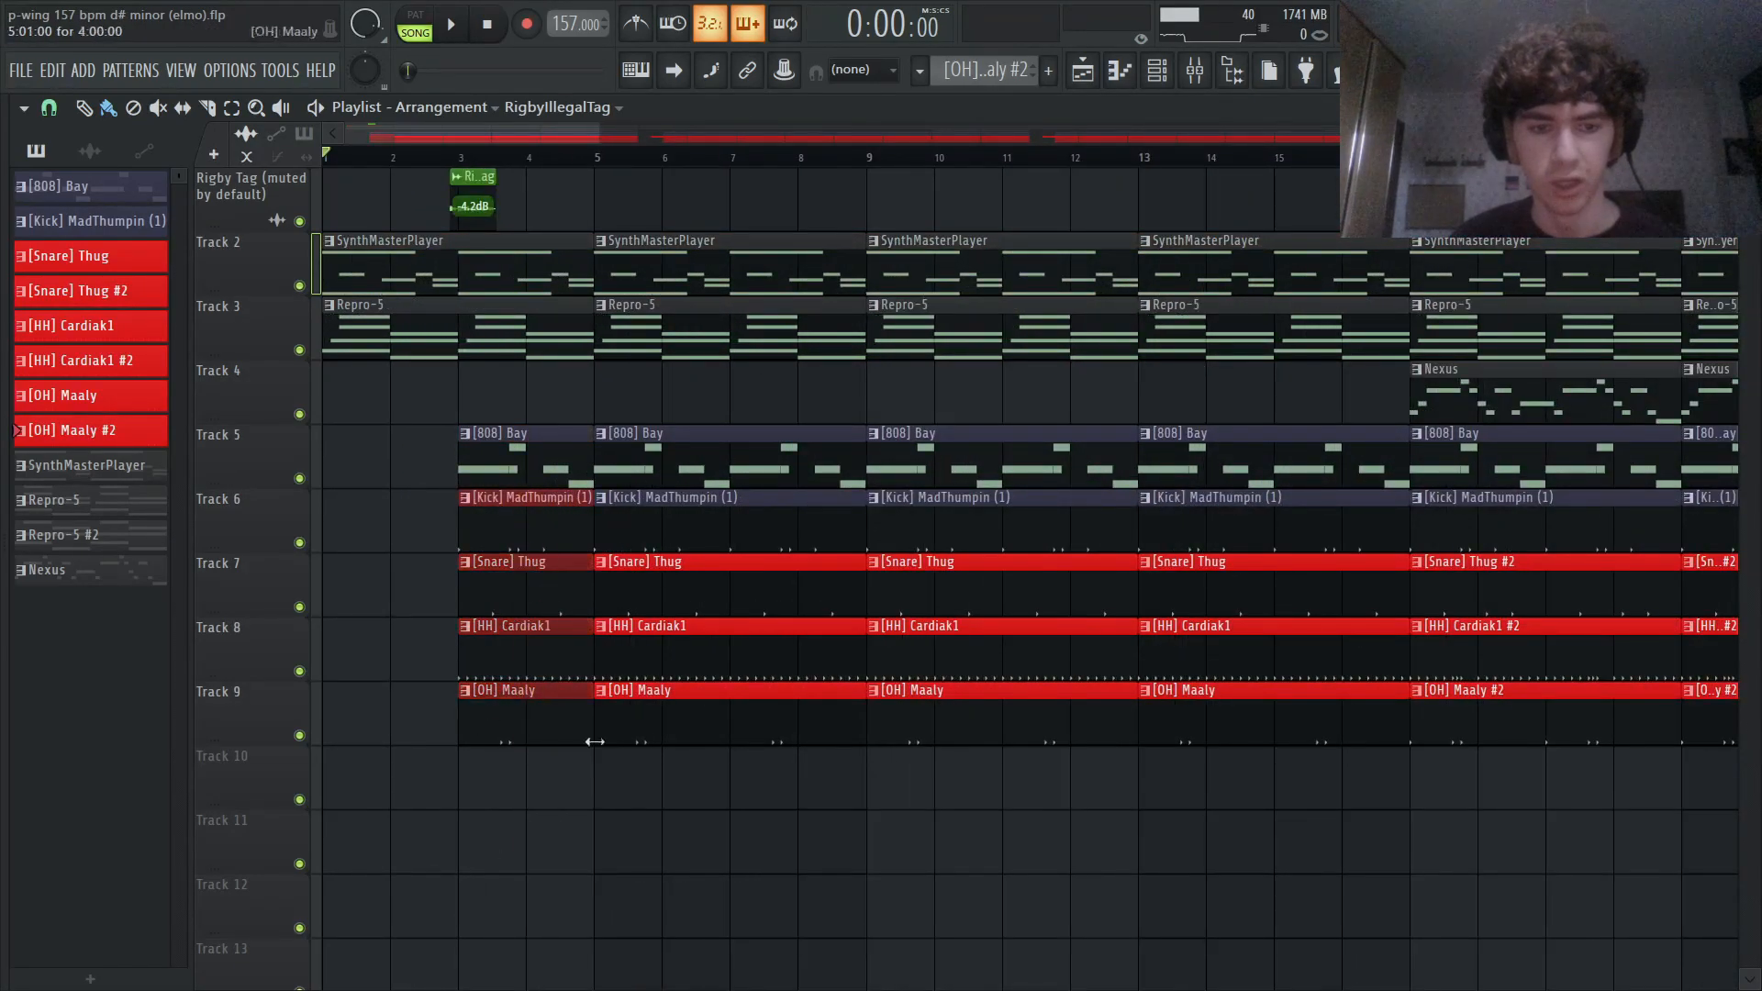
{"action": "left_click", "coordinate": [594, 832], "text": "ctrl"}
{"action": "scroll", "coordinate": [599, 834], "scroll_direction": "down", "scroll_amount": 4}
{"action": "scroll", "coordinate": [601, 815], "scroll_direction": "up", "scroll_amount": 2}
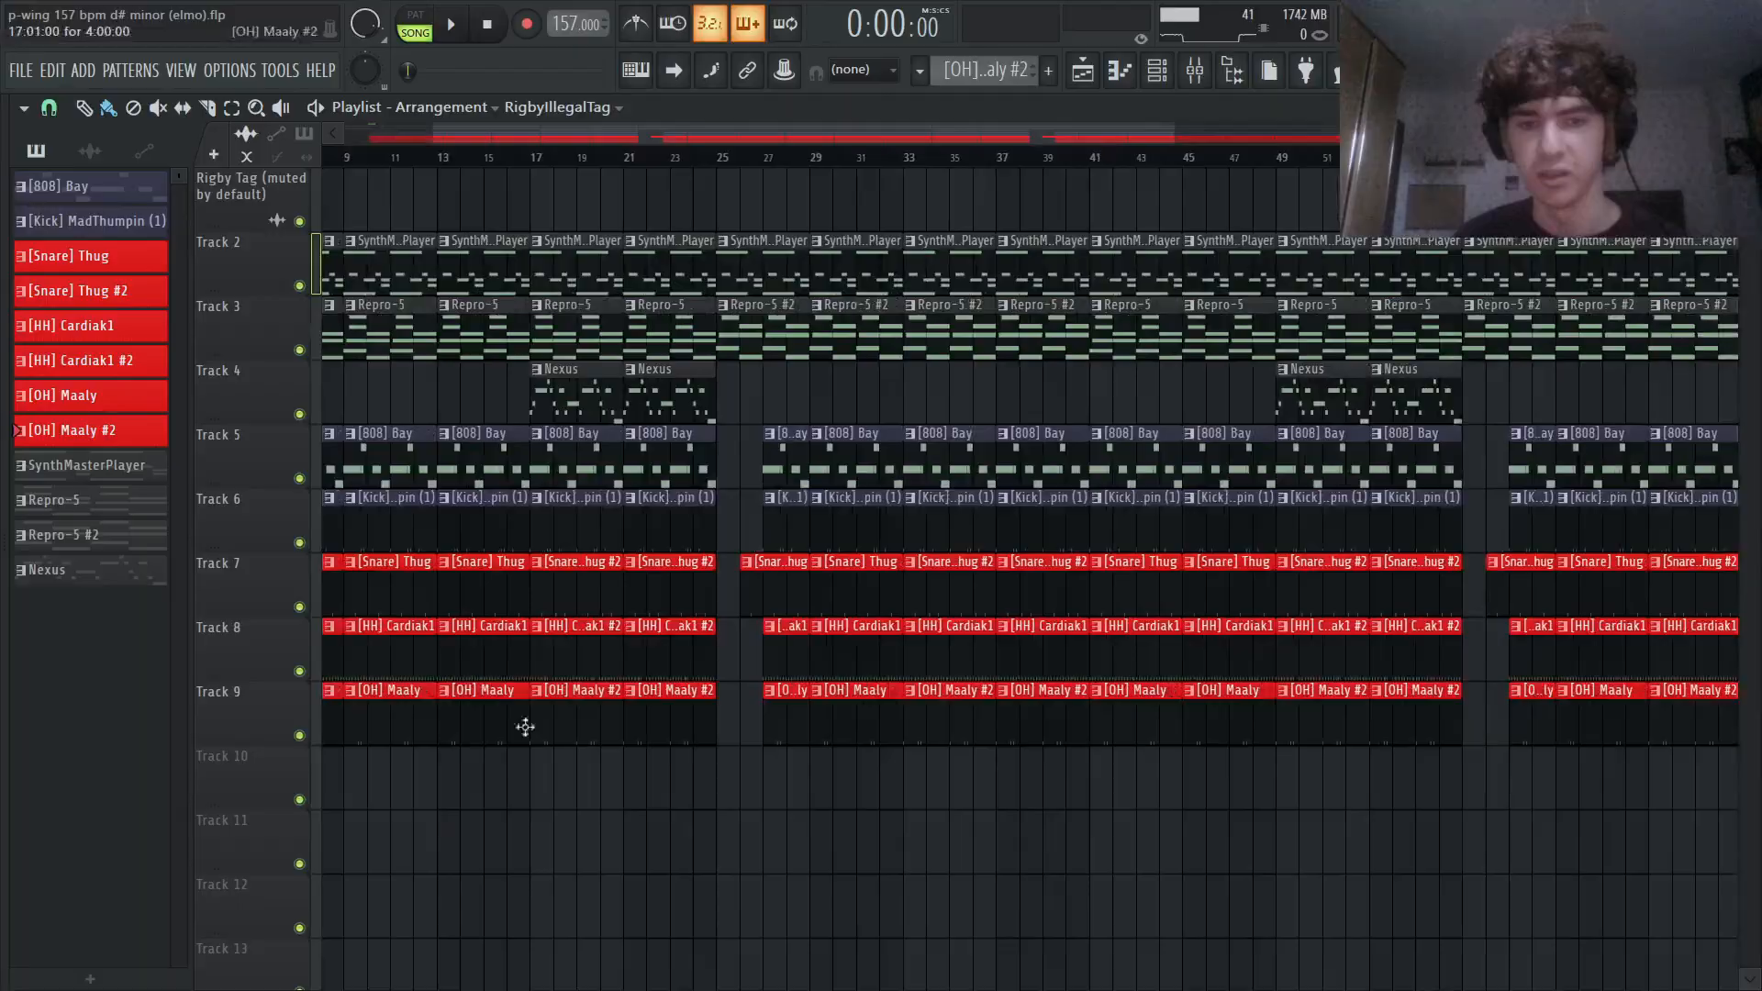
{"action": "scroll", "coordinate": [590, 653], "scroll_direction": "up", "scroll_amount": 3}
{"action": "scroll", "coordinate": [590, 653], "scroll_direction": "down", "scroll_amount": 5}
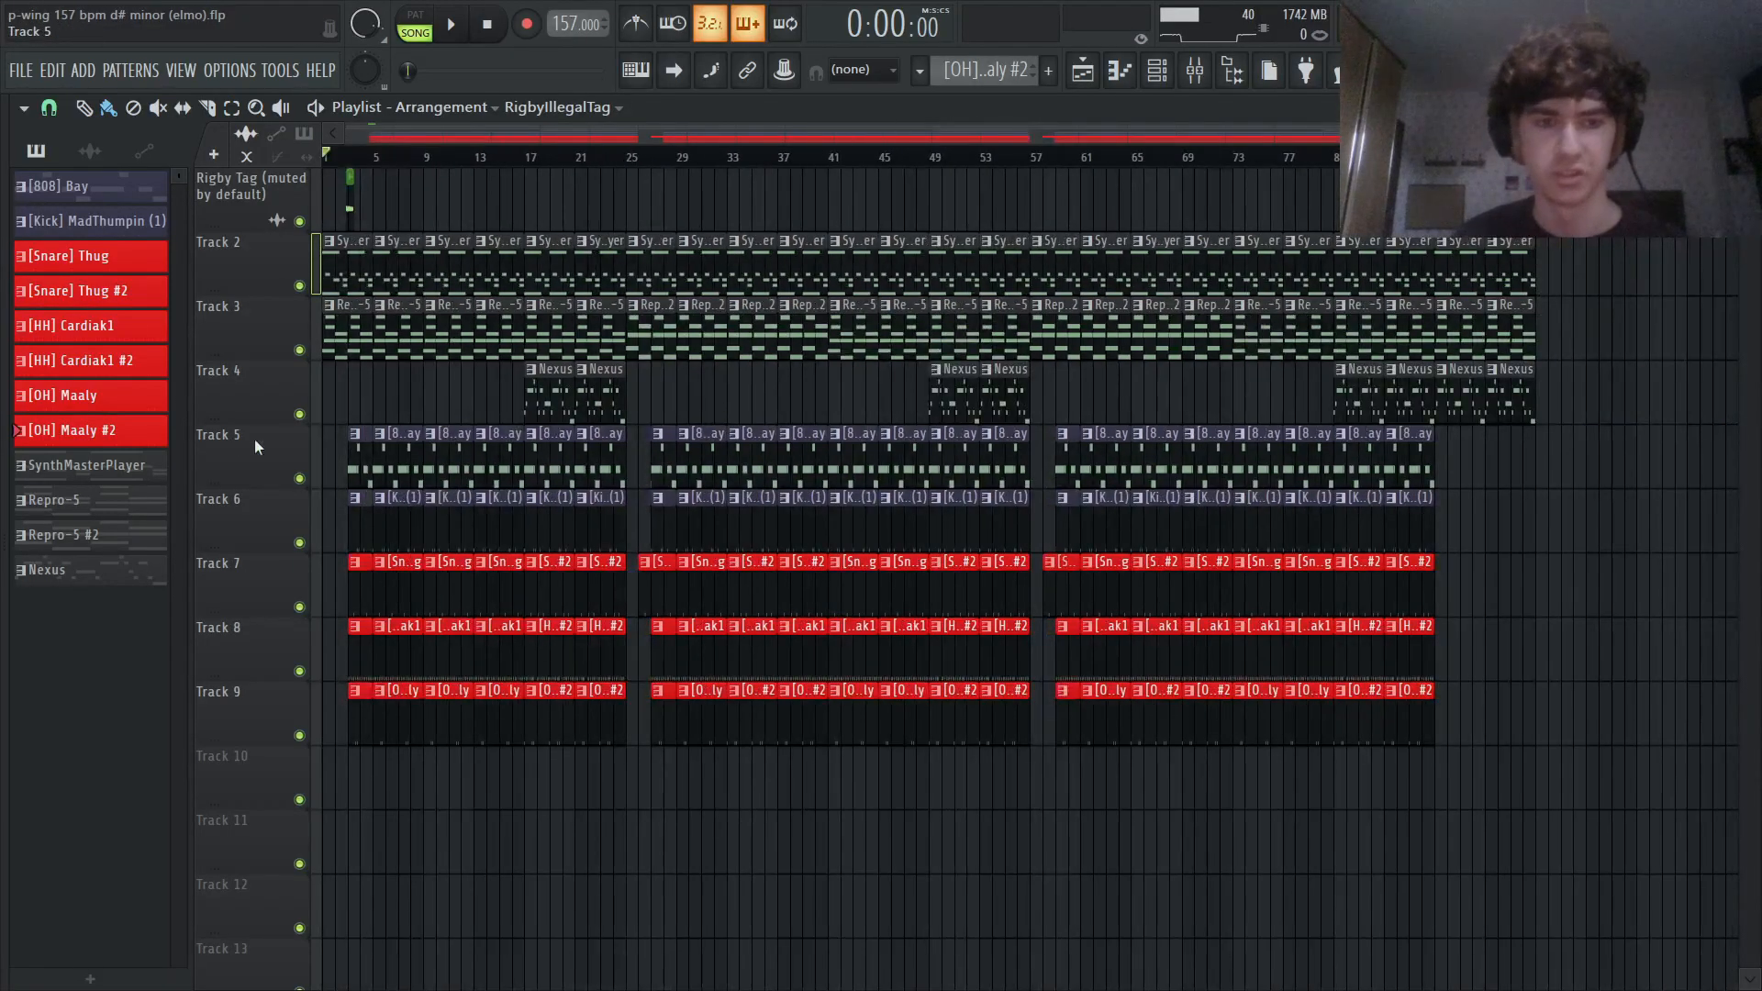
- Solo Track 2 and bring up the SynthMasterPlayer instrument used by its pattern
{"action": "scroll", "coordinate": [196, 304], "scroll_direction": "up", "scroll_amount": 3}
{"action": "scroll", "coordinate": [196, 305], "scroll_direction": "up", "scroll_amount": 3}
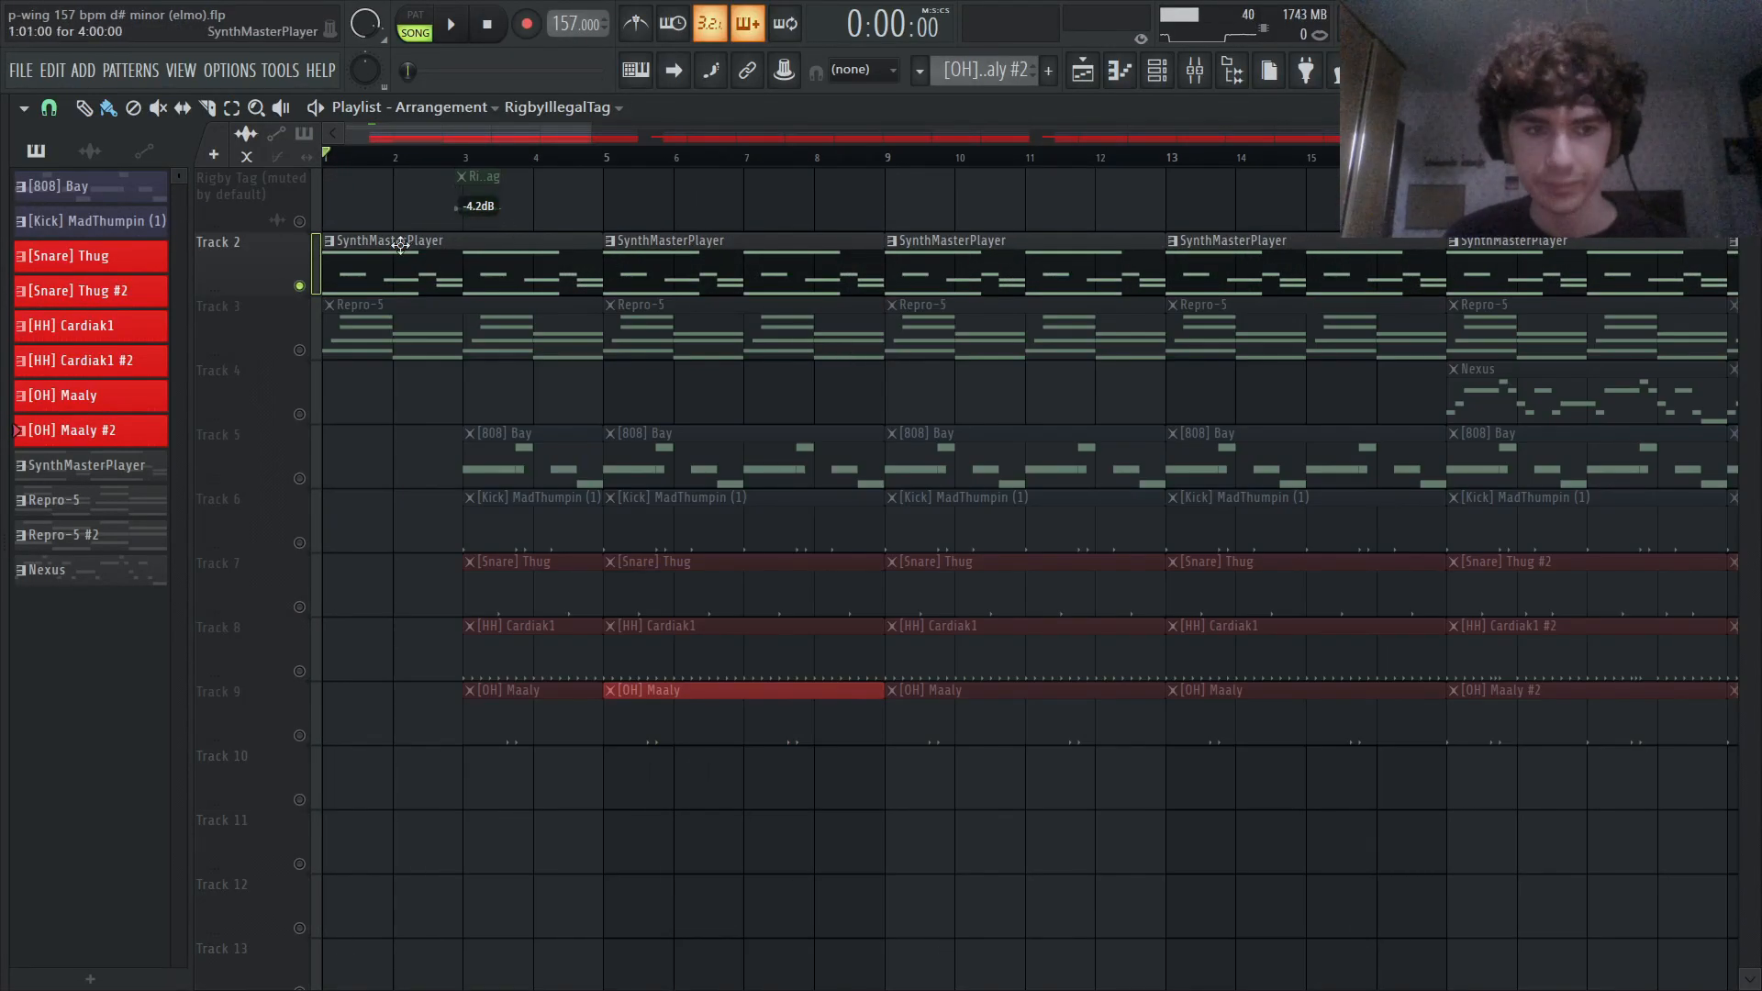
{"action": "left_click", "coordinate": [1159, 74]}
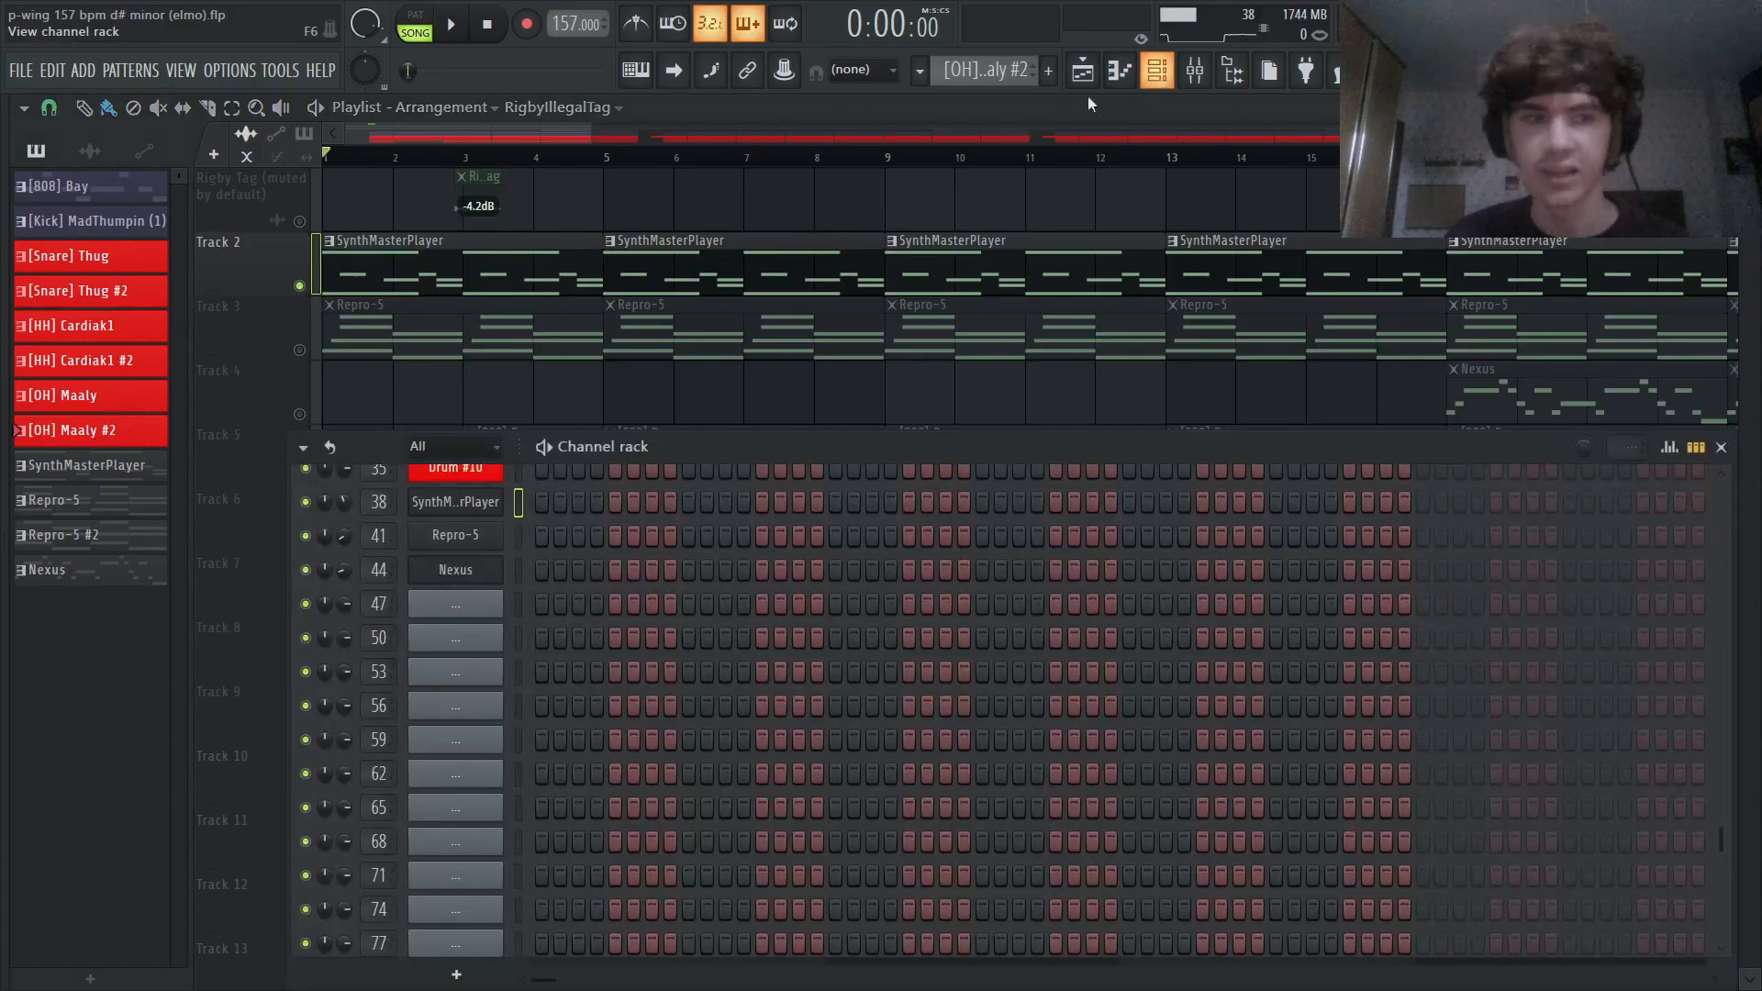
{"action": "scroll", "coordinate": [576, 576], "scroll_direction": "up", "scroll_amount": 6}
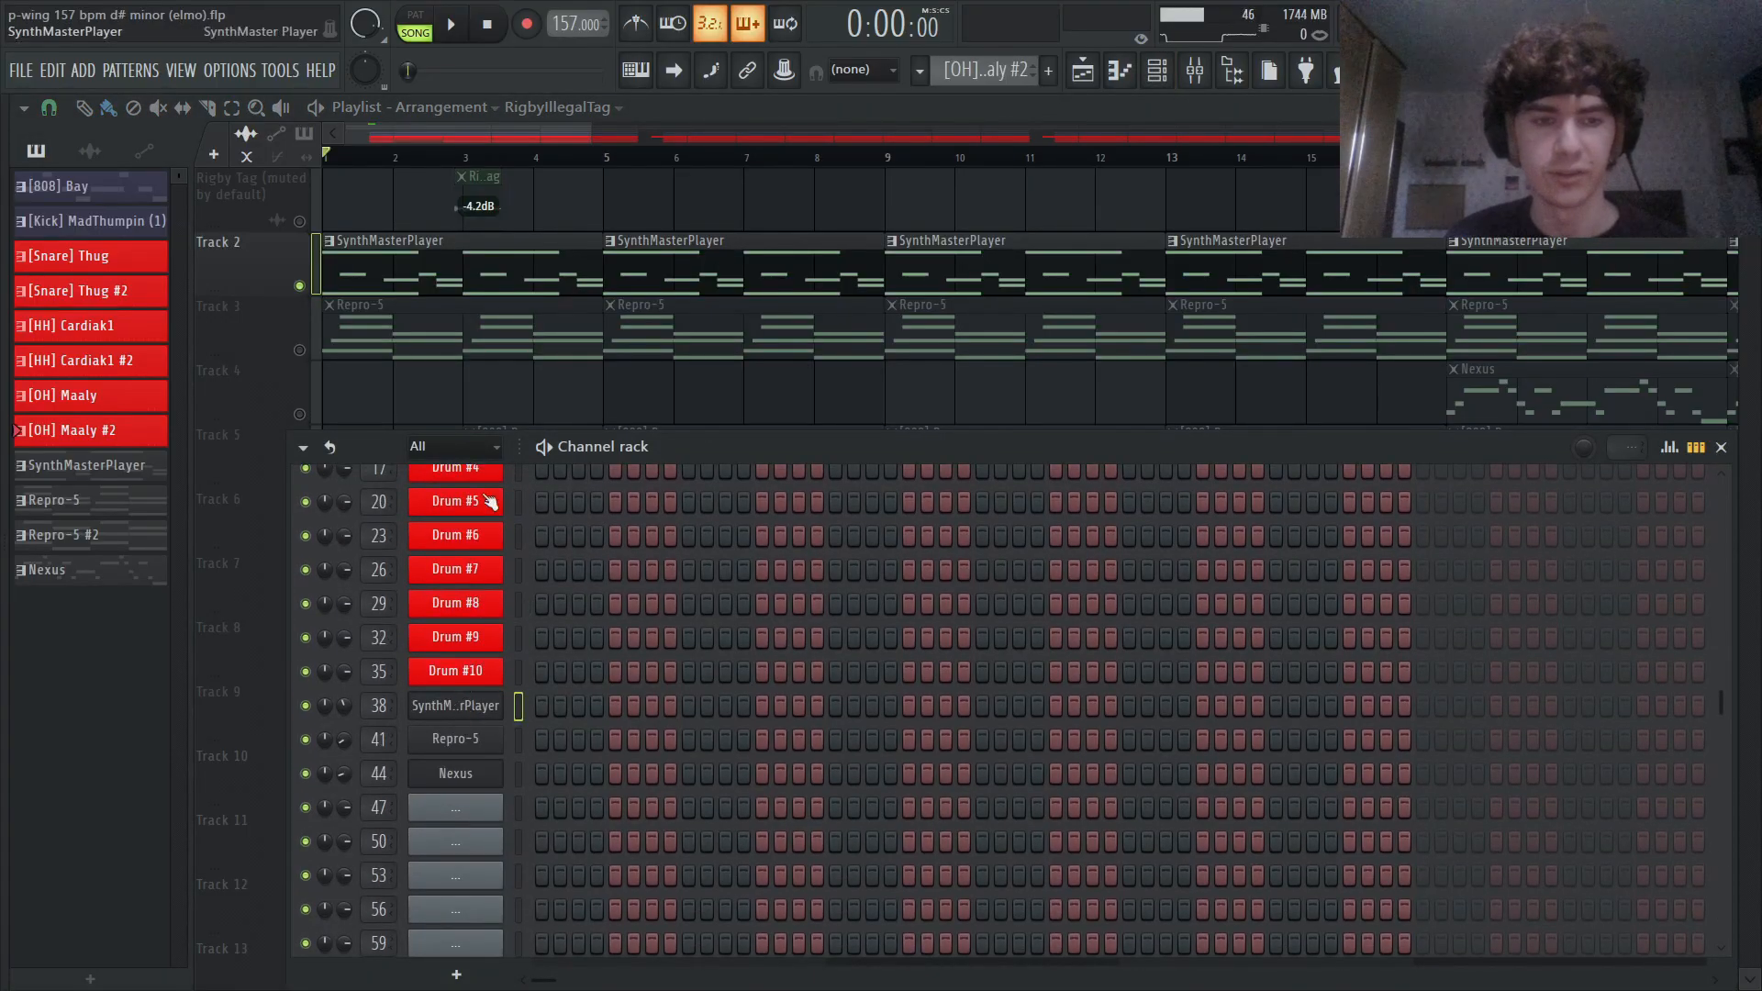
{"action": "left_click", "coordinate": [472, 272]}
{"action": "left_click", "coordinate": [1157, 71]}
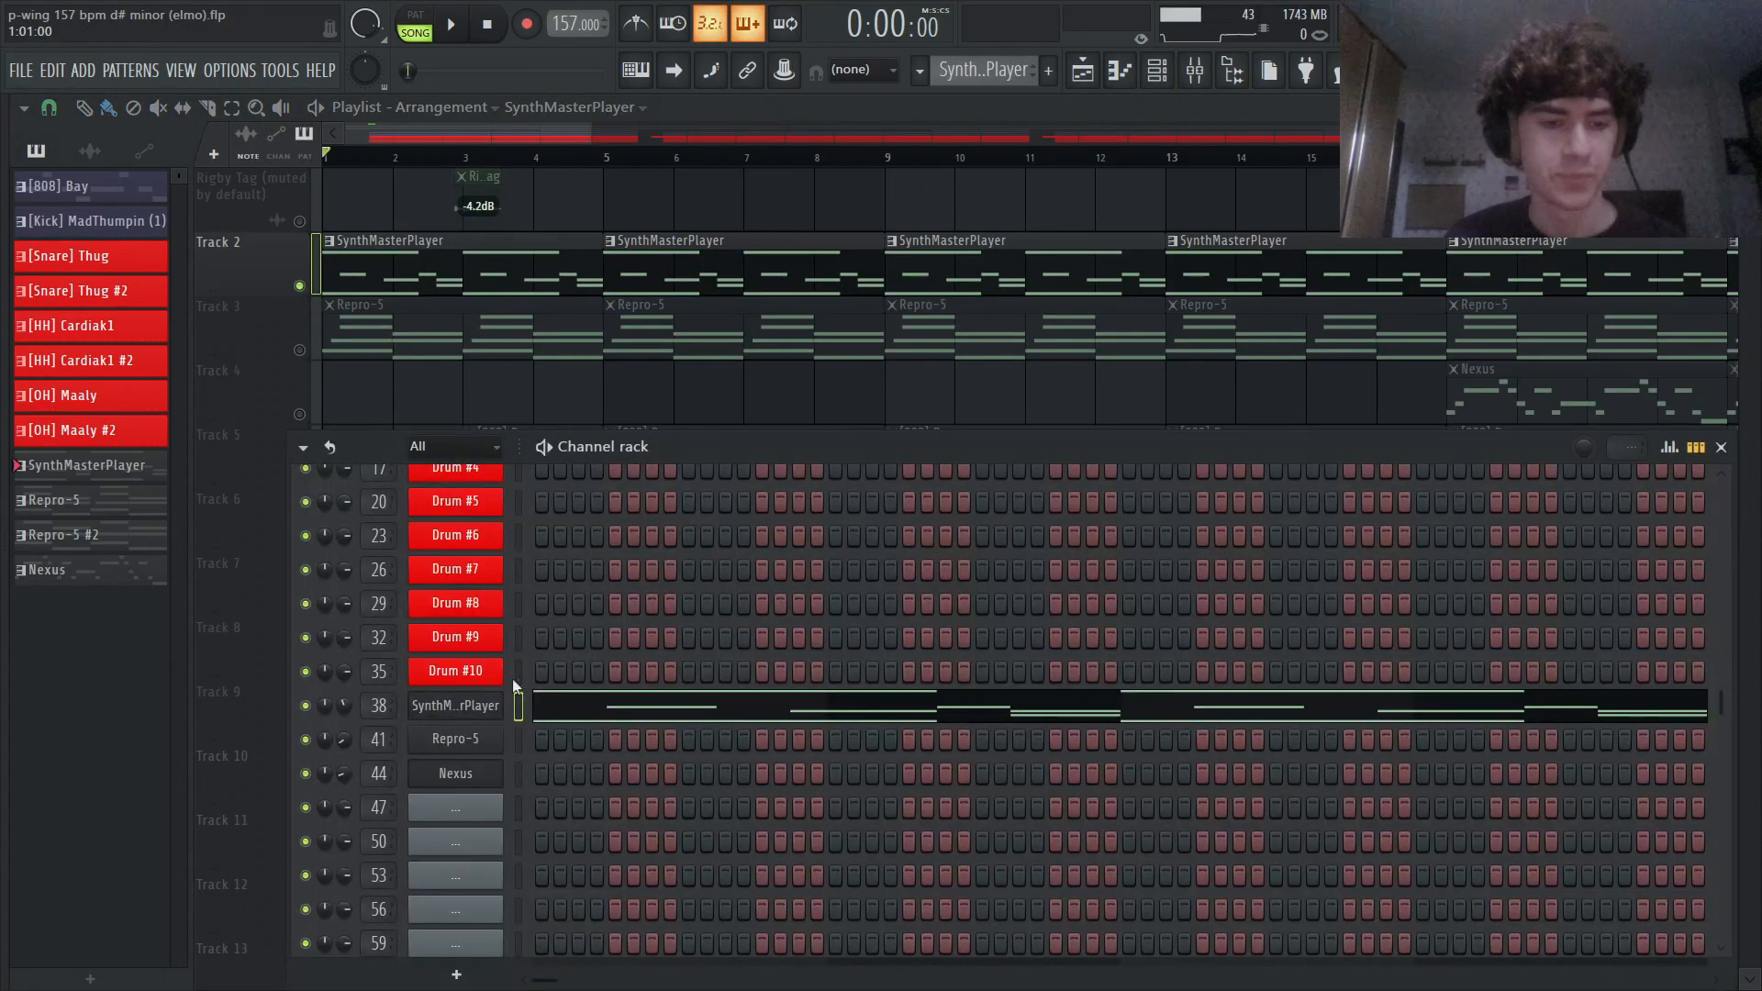
{"action": "left_click", "coordinate": [477, 709]}
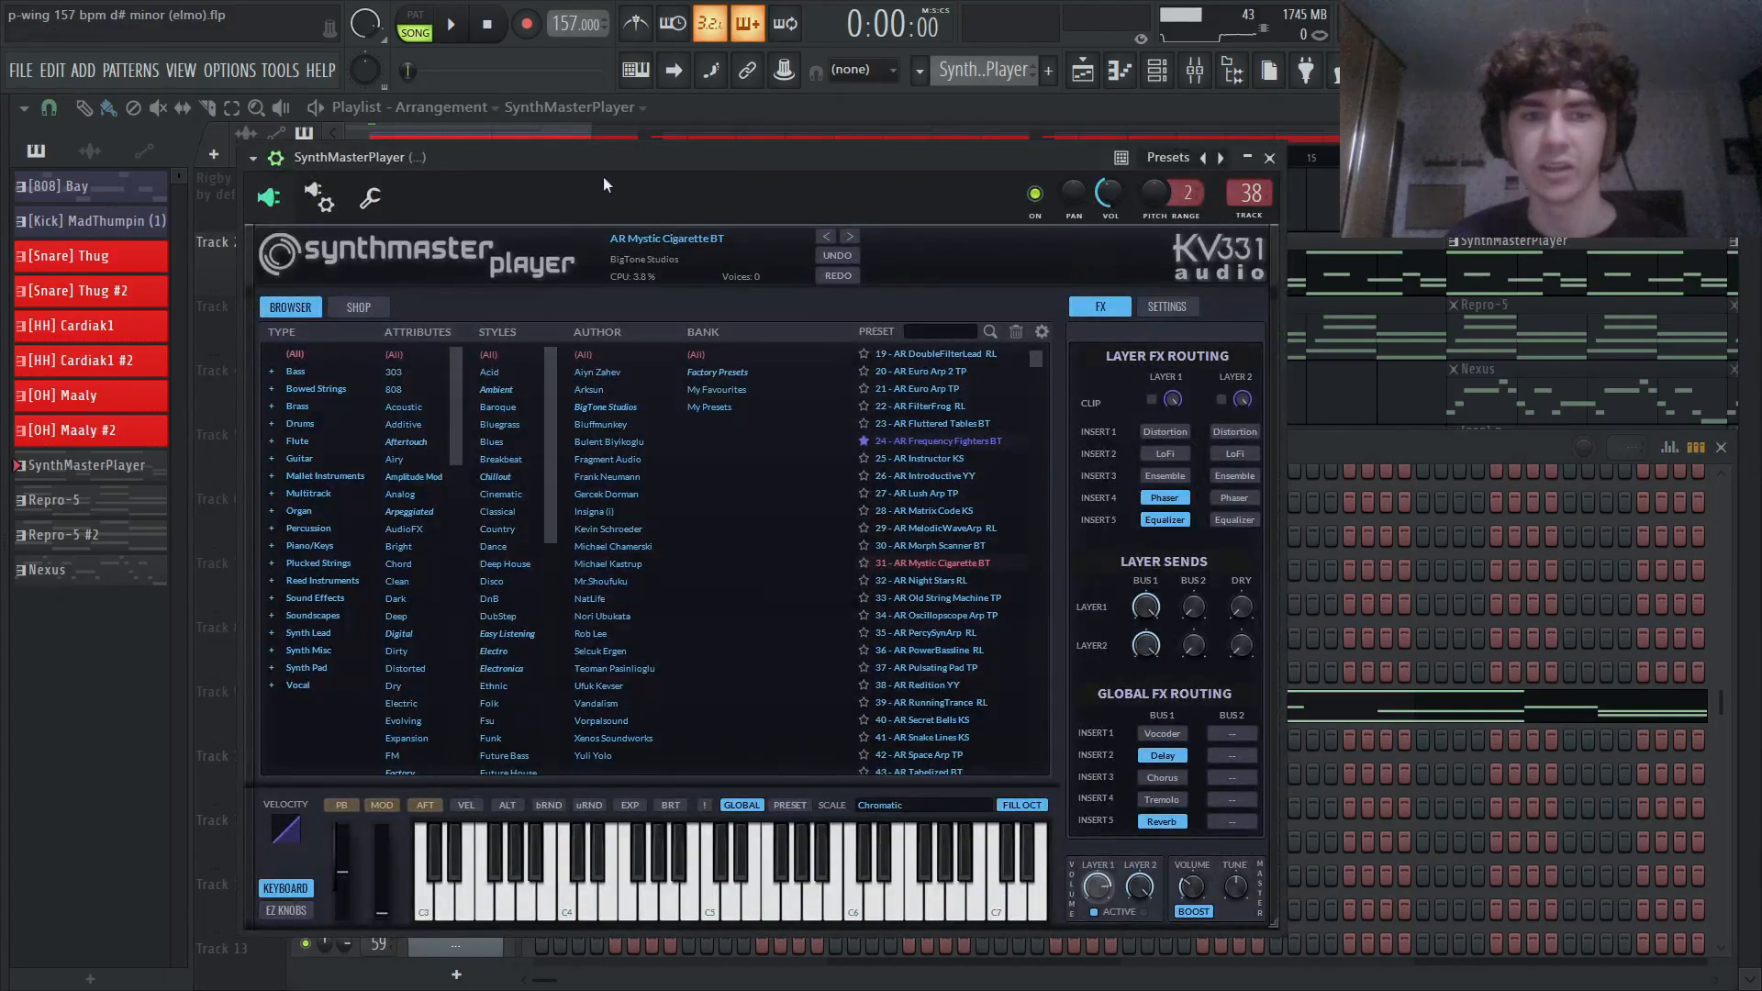
{"action": "left_click_drag", "start_coordinate": [609, 162], "coordinate": [840, 165]}
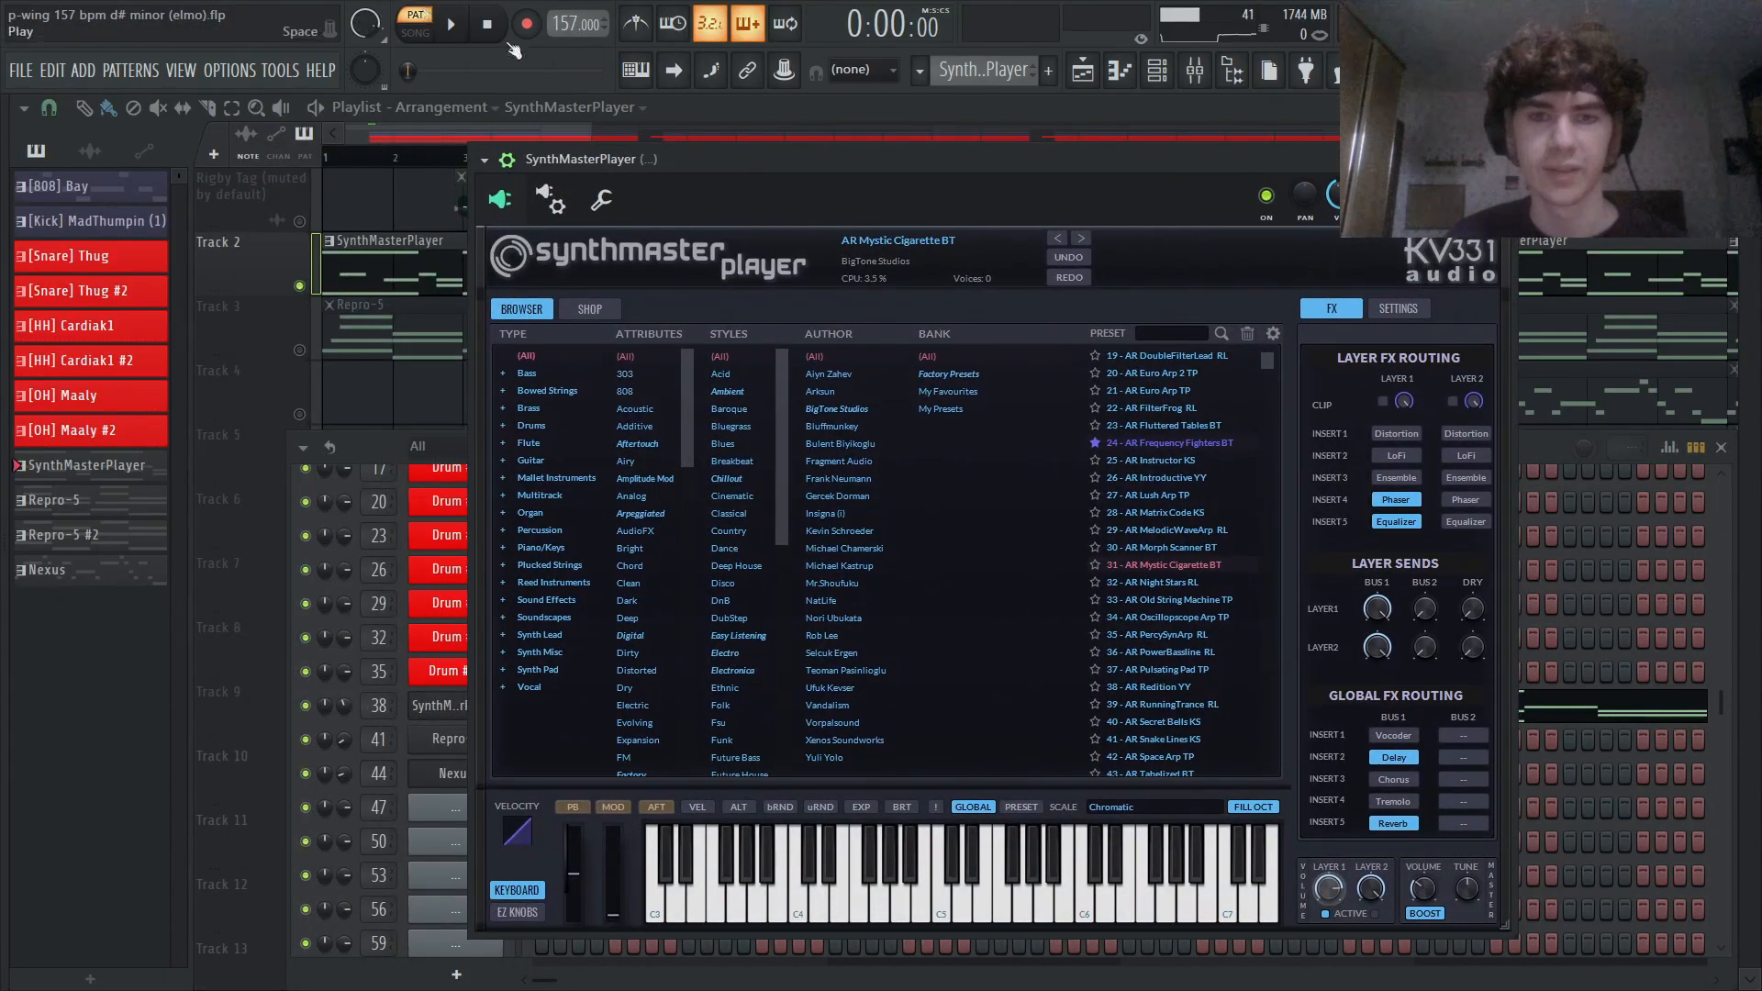
- Play the SynthMasterPlayer pattern on its own and inspect its notes in the piano roll
{"action": "left_click", "coordinate": [1540, 461]}
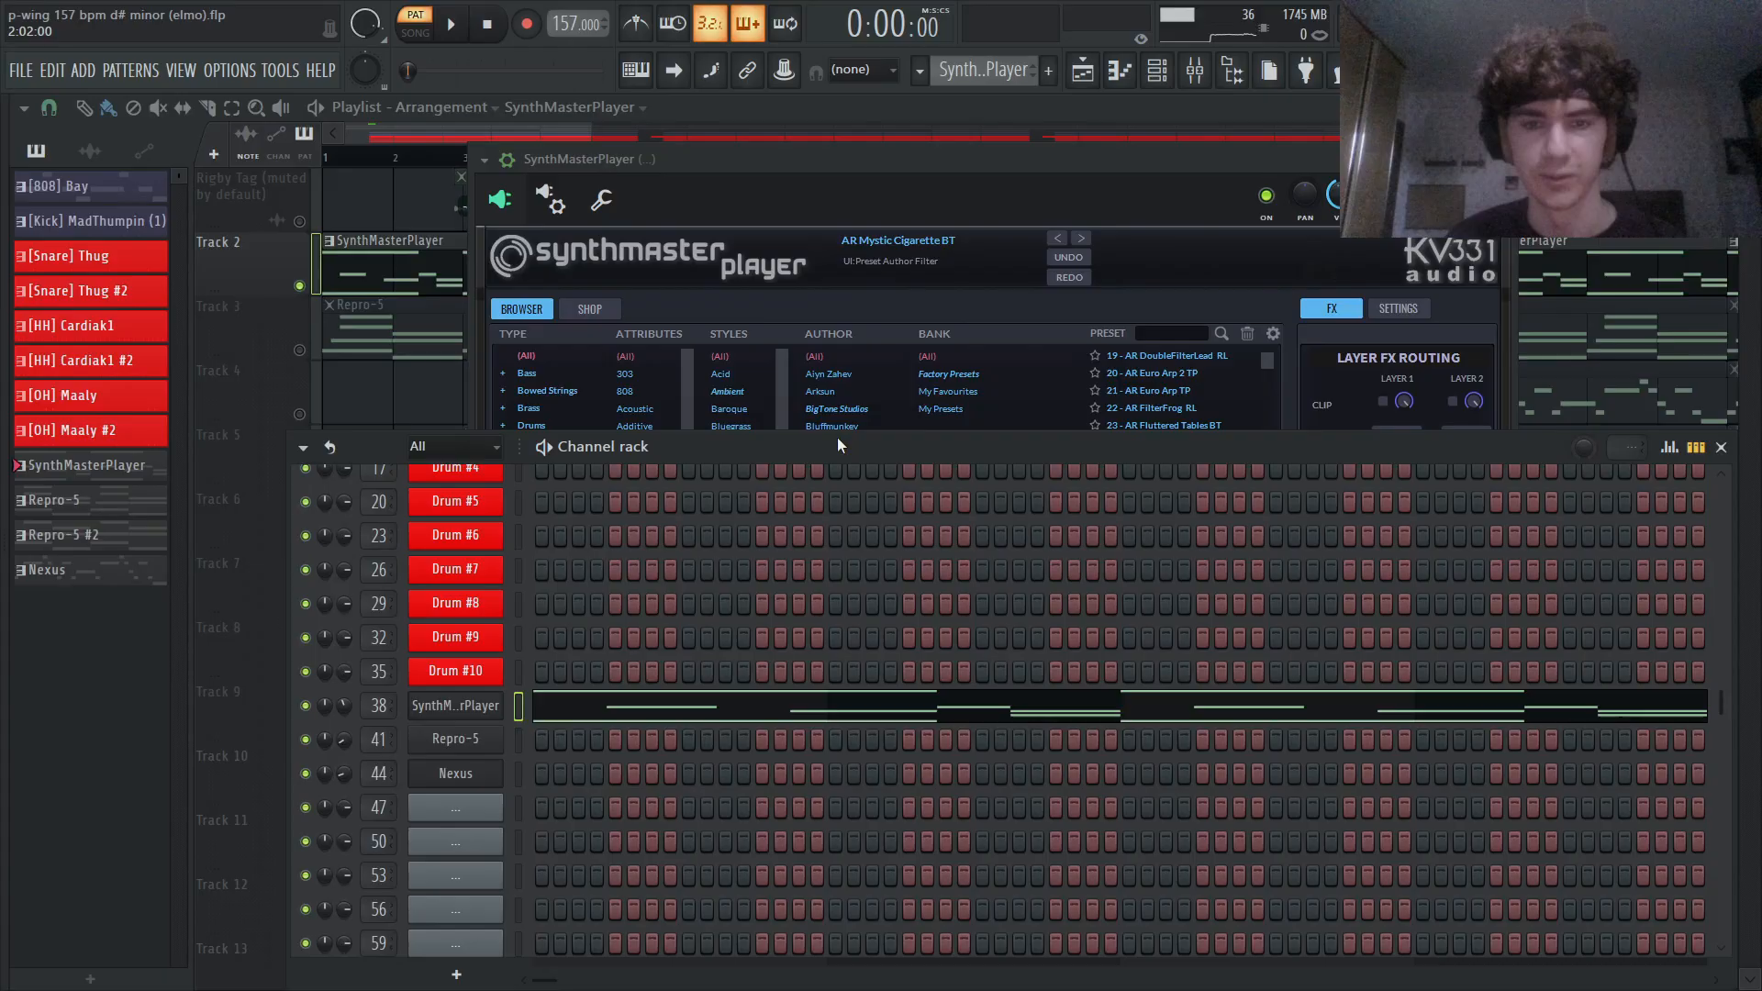
{"action": "key", "text": "space"}
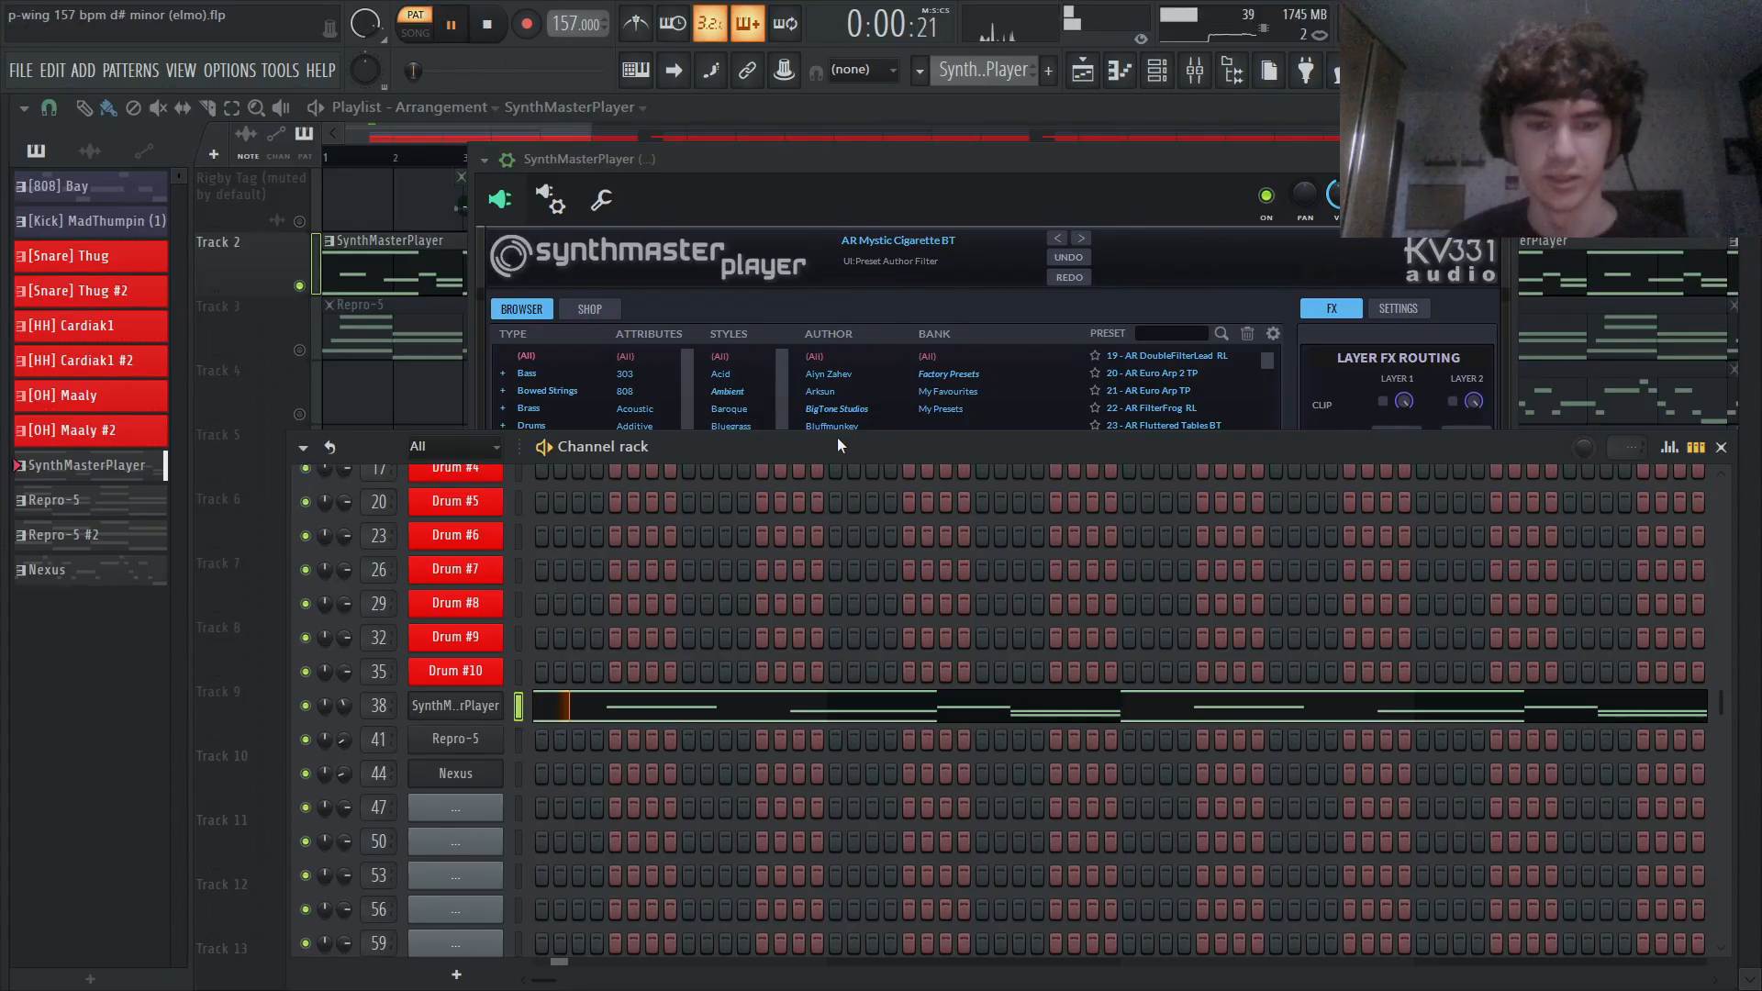
{"action": "left_click", "coordinate": [651, 706]}
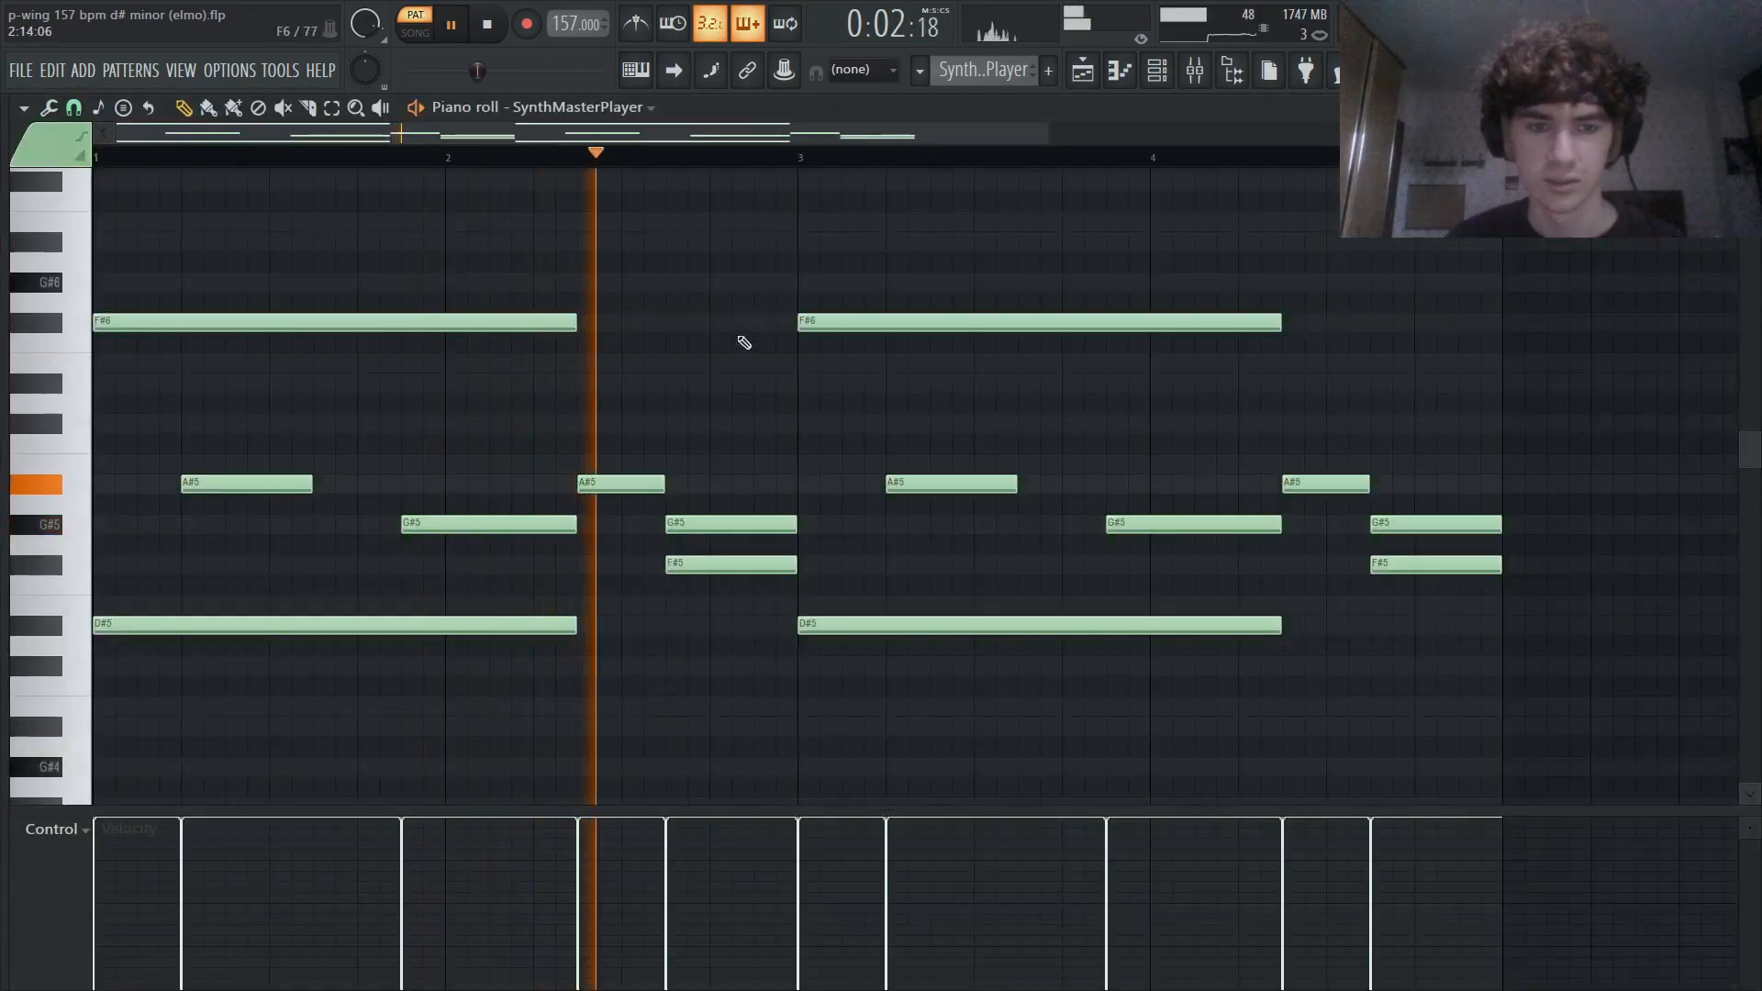
{"action": "scroll", "coordinate": [734, 335], "scroll_direction": "down", "scroll_amount": 2}
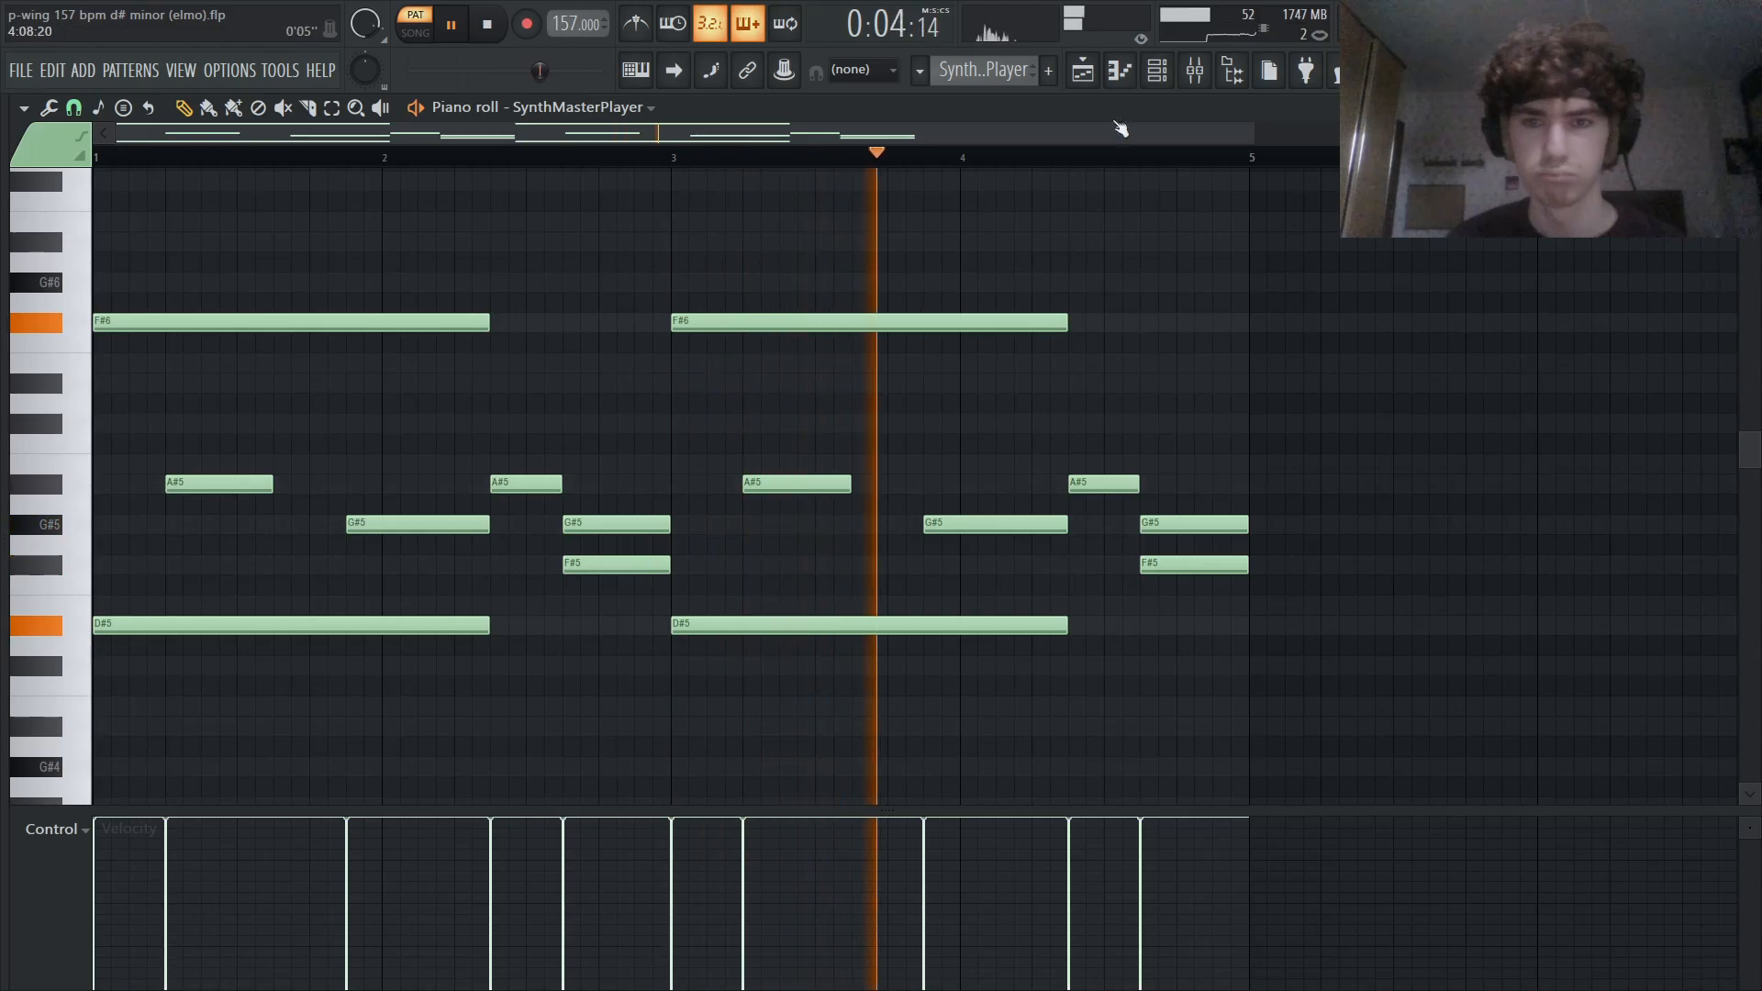
- Stop playback and inspect the HalfTime effect on mixer track 38
{"action": "left_click", "coordinate": [1199, 73]}
{"action": "key", "text": "space"}
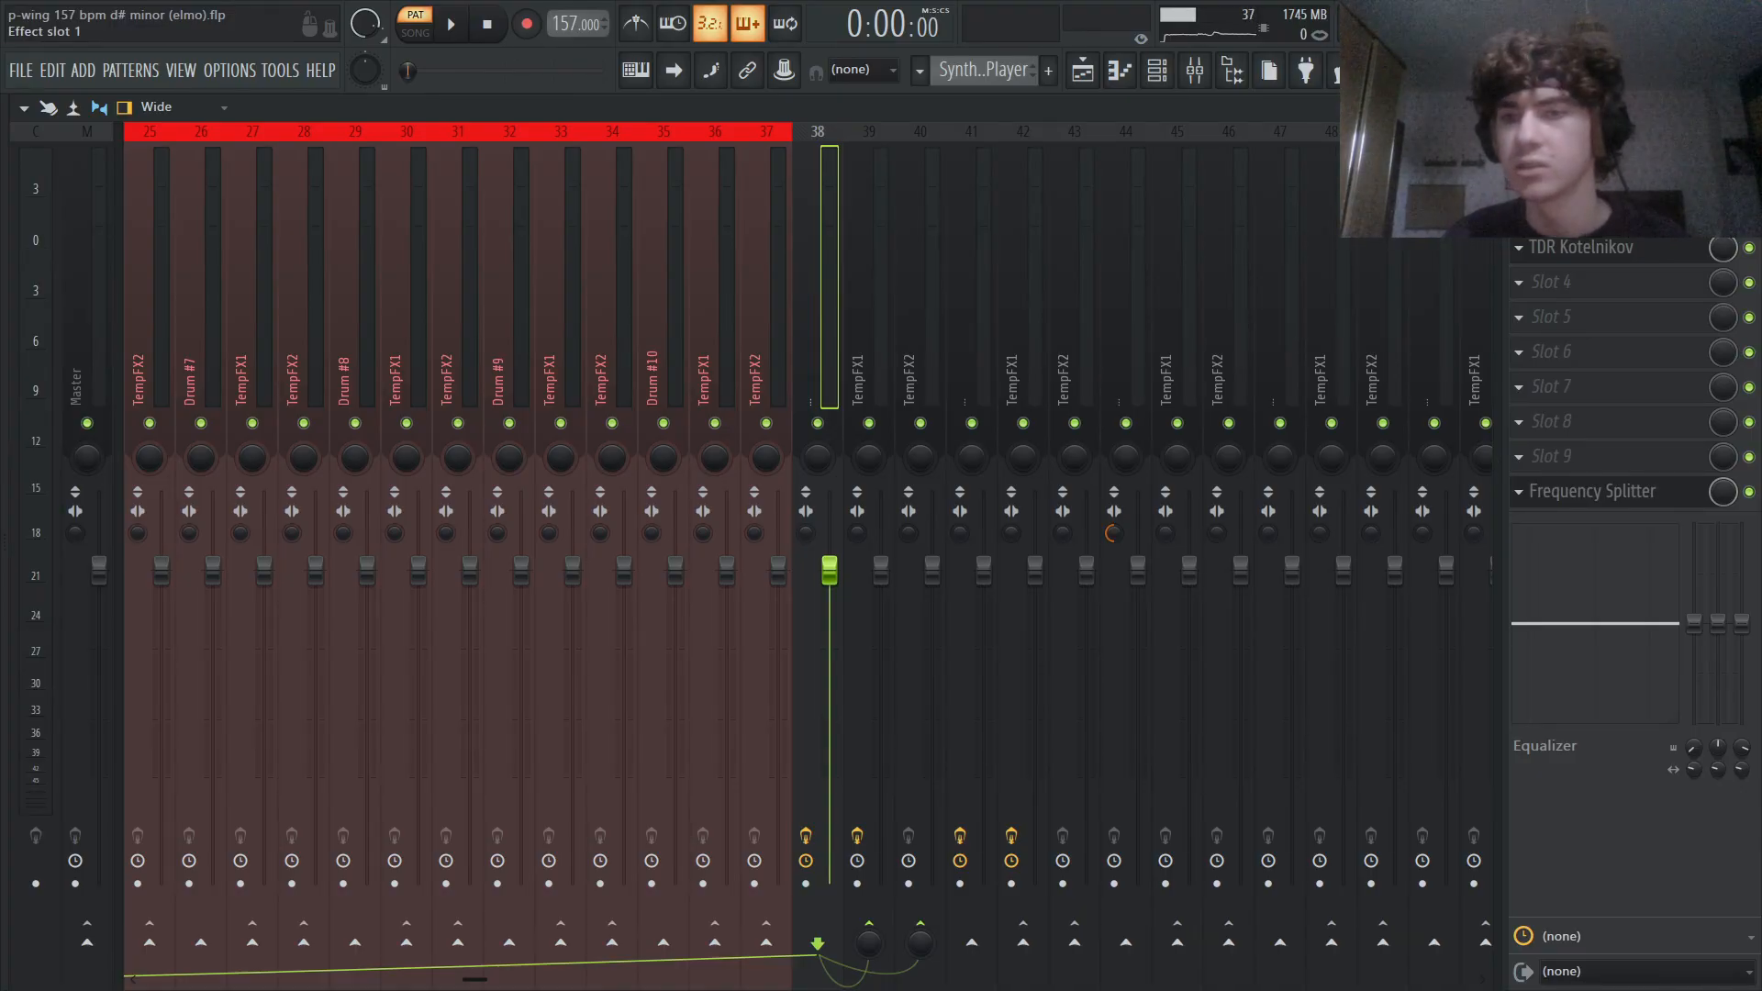
{"action": "left_click", "coordinate": [1580, 177]}
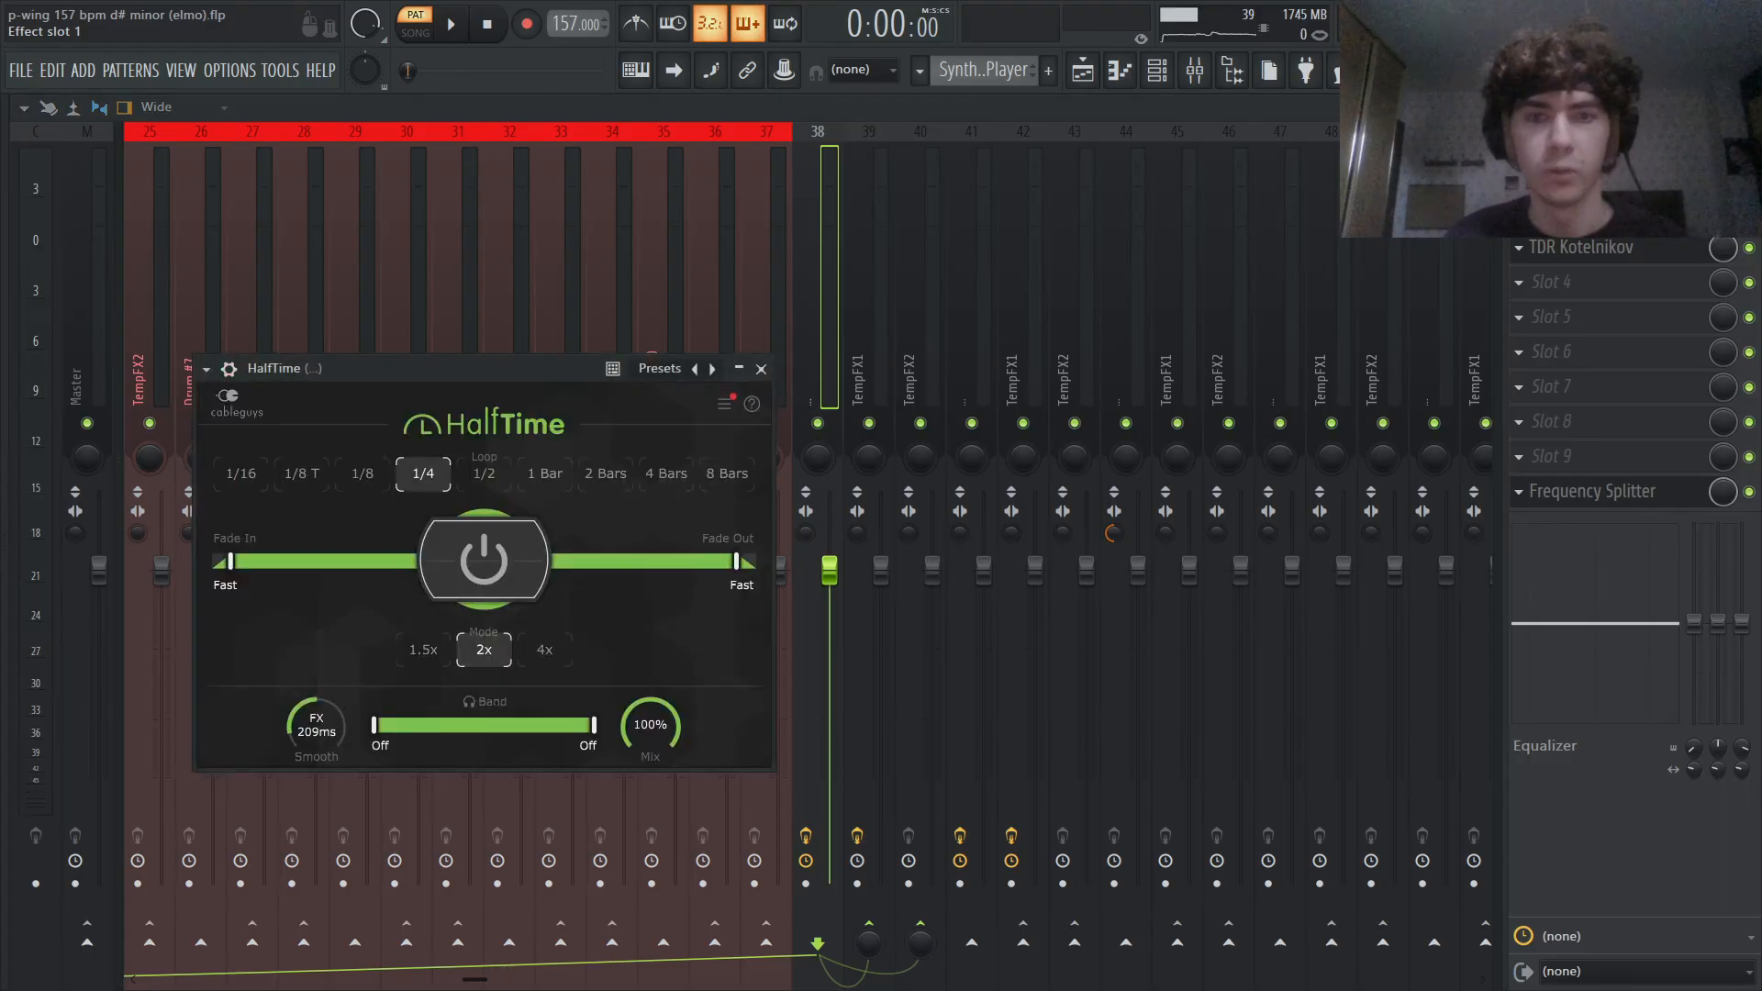
{"action": "left_click_drag", "start_coordinate": [354, 361], "coordinate": [586, 330]}
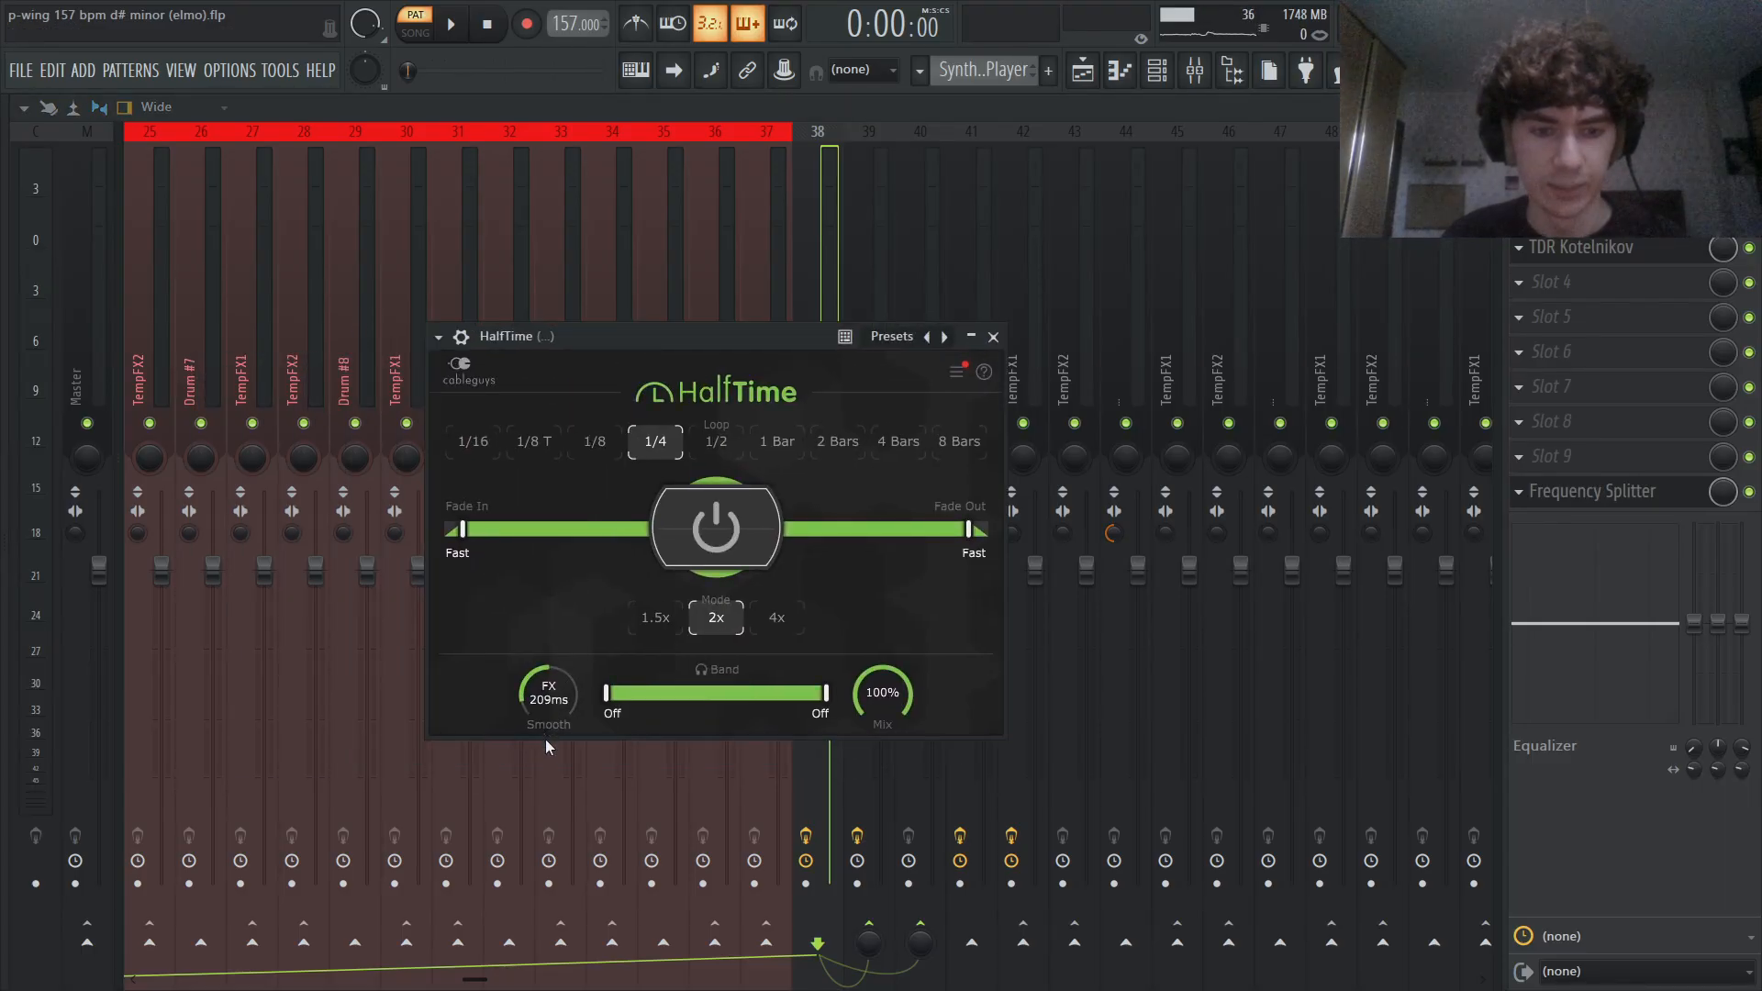
{"action": "key", "text": "Escape"}
- Solo mixer track 38 and audition the SynthMasterPlayer pattern, checking its HalfTime effect before returning to the playlist
{"action": "key", "text": "space"}
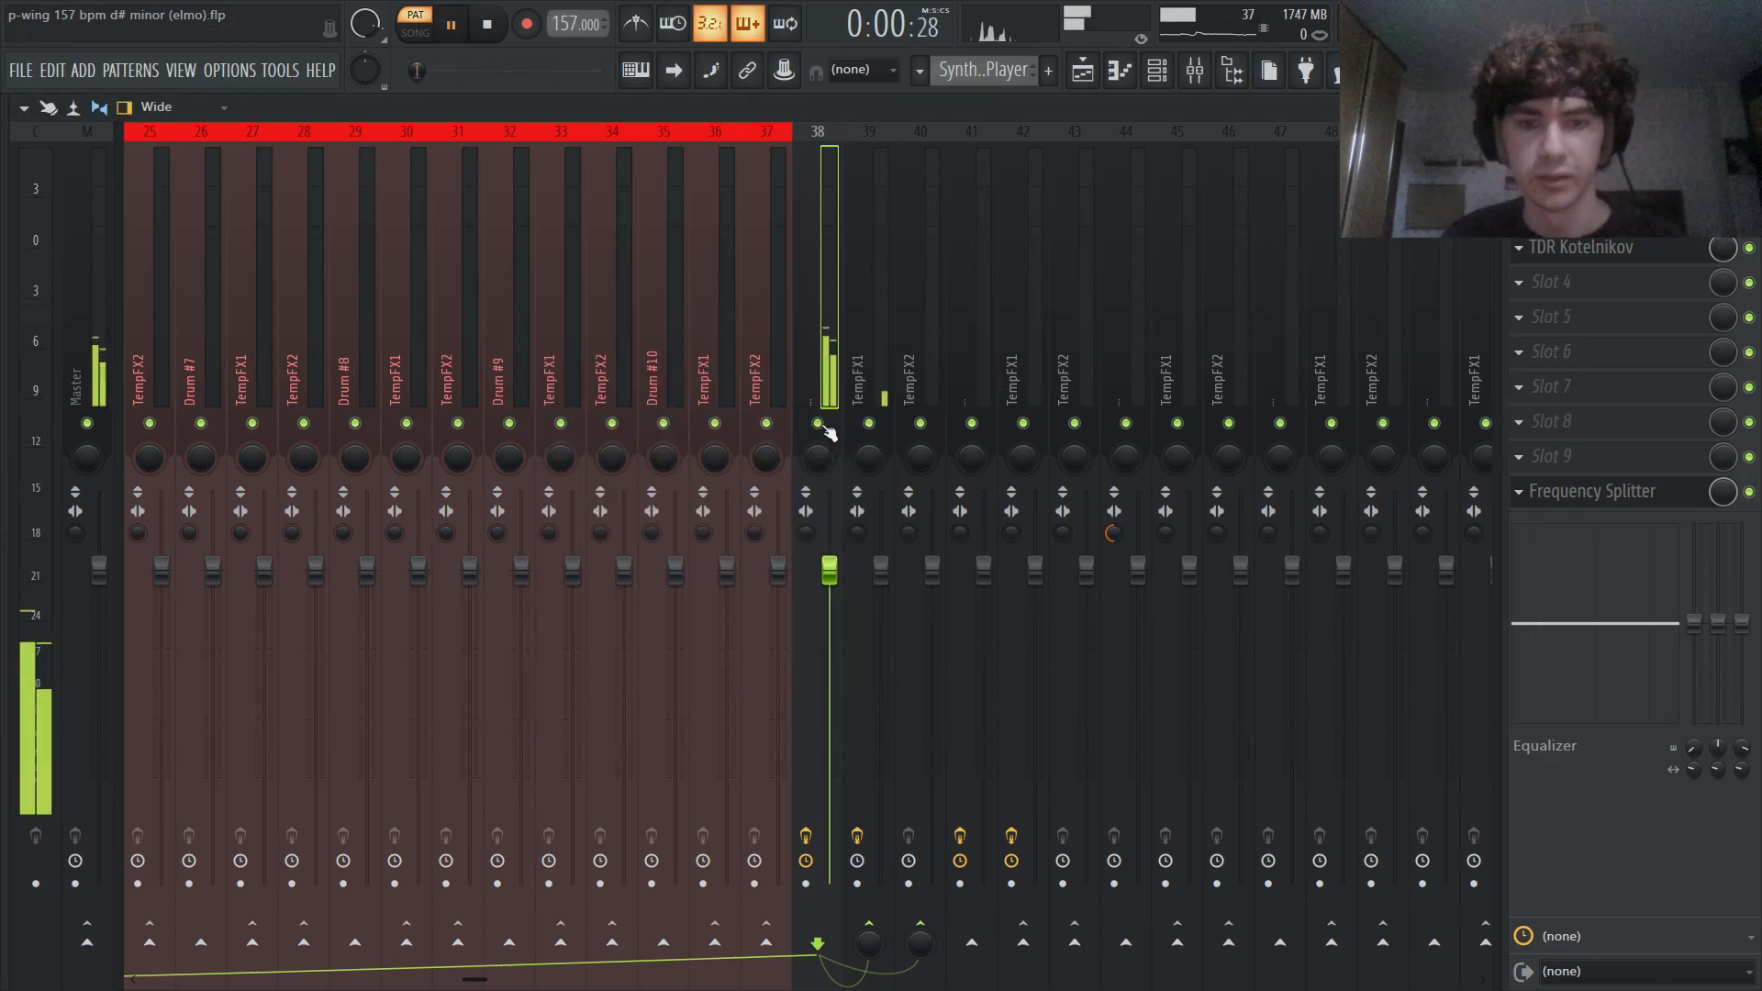
{"action": "right_click", "coordinate": [823, 425]}
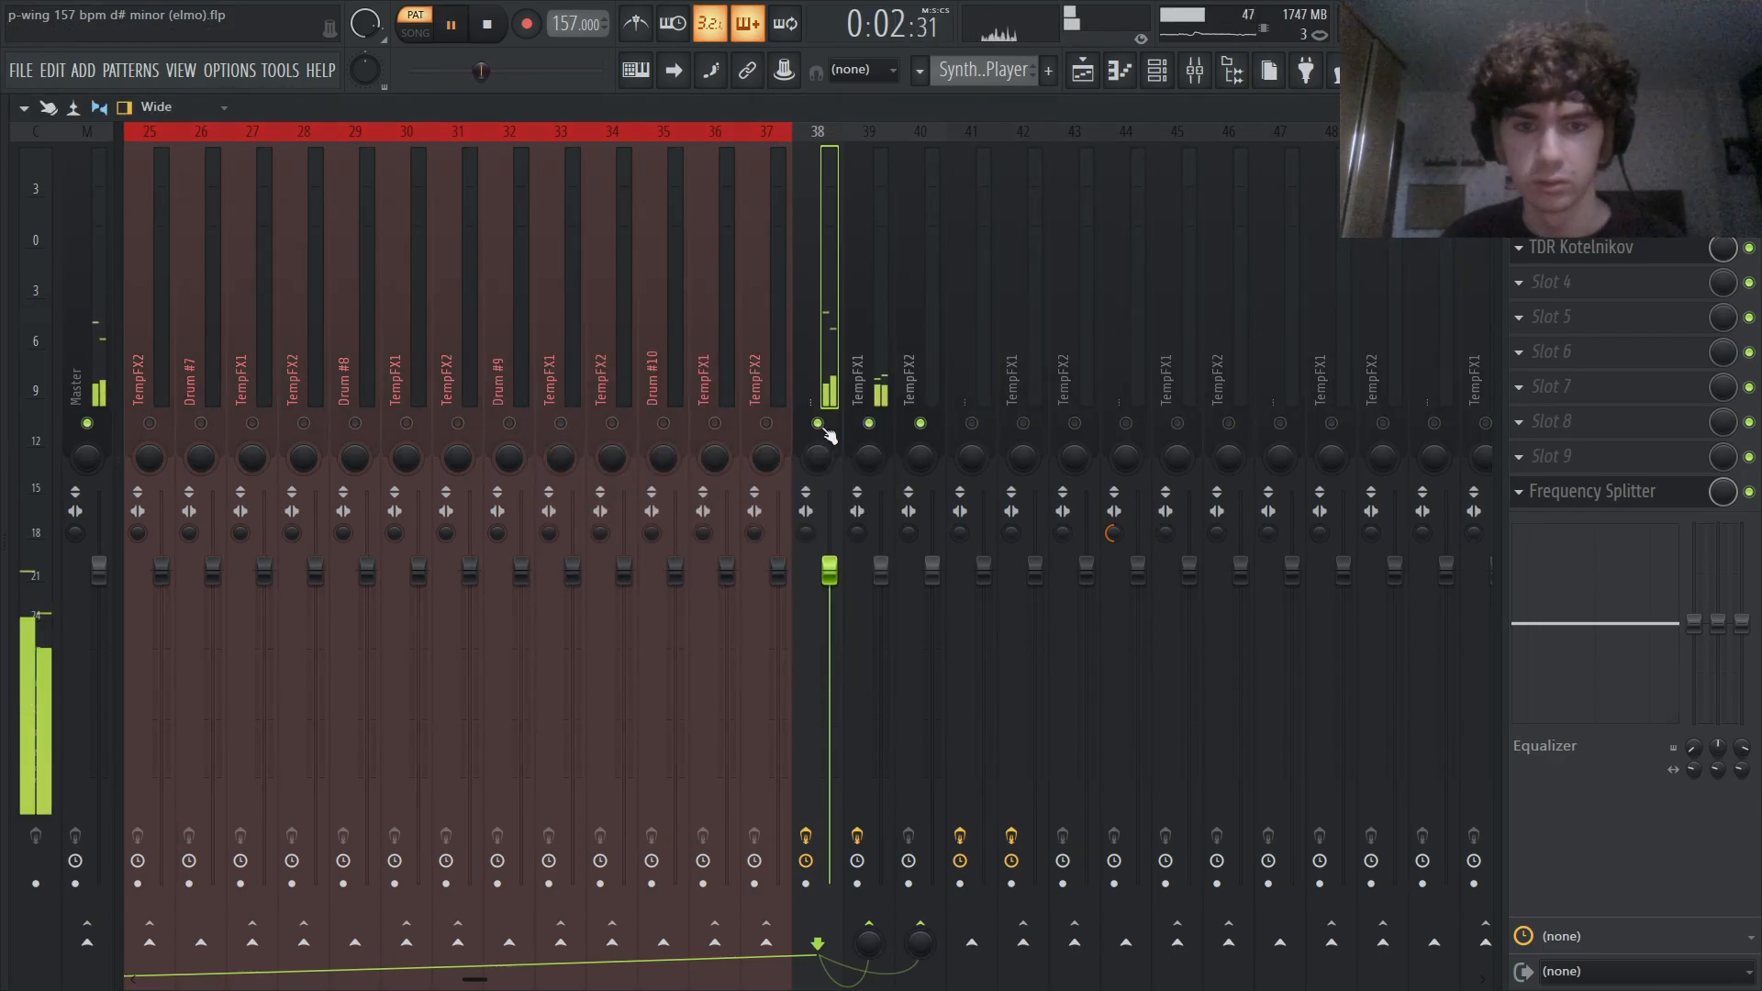
{"action": "key", "text": "space"}
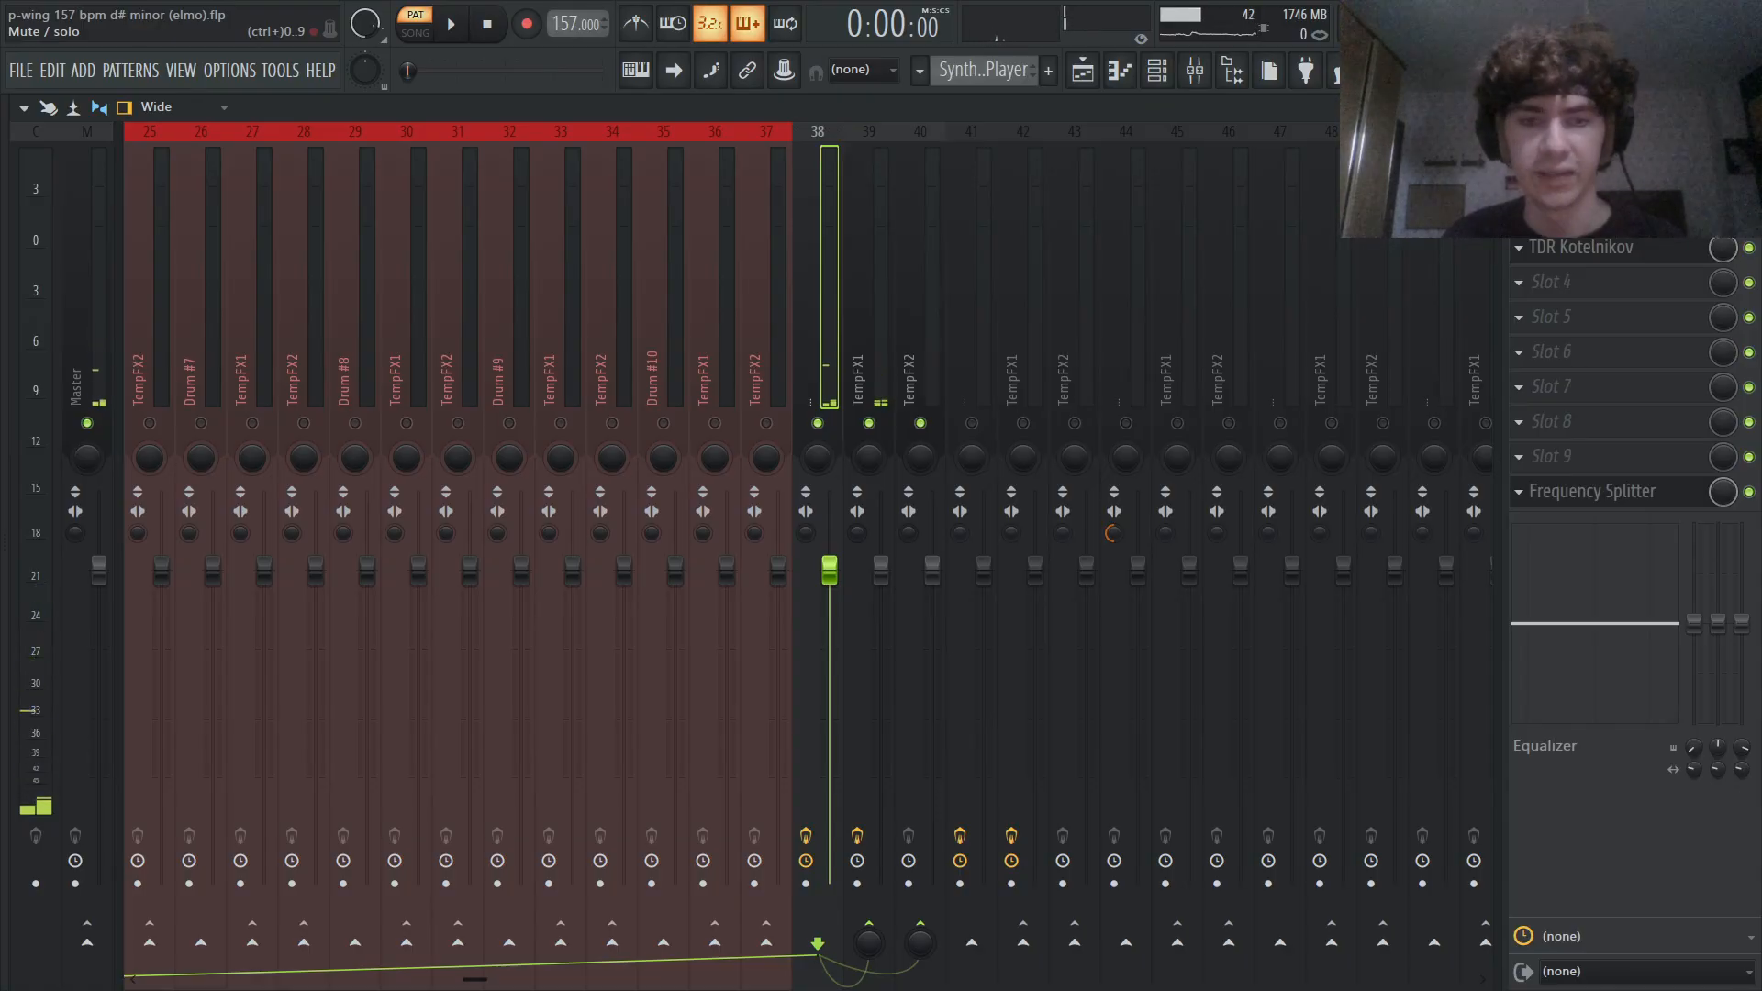
{"action": "key", "text": "space"}
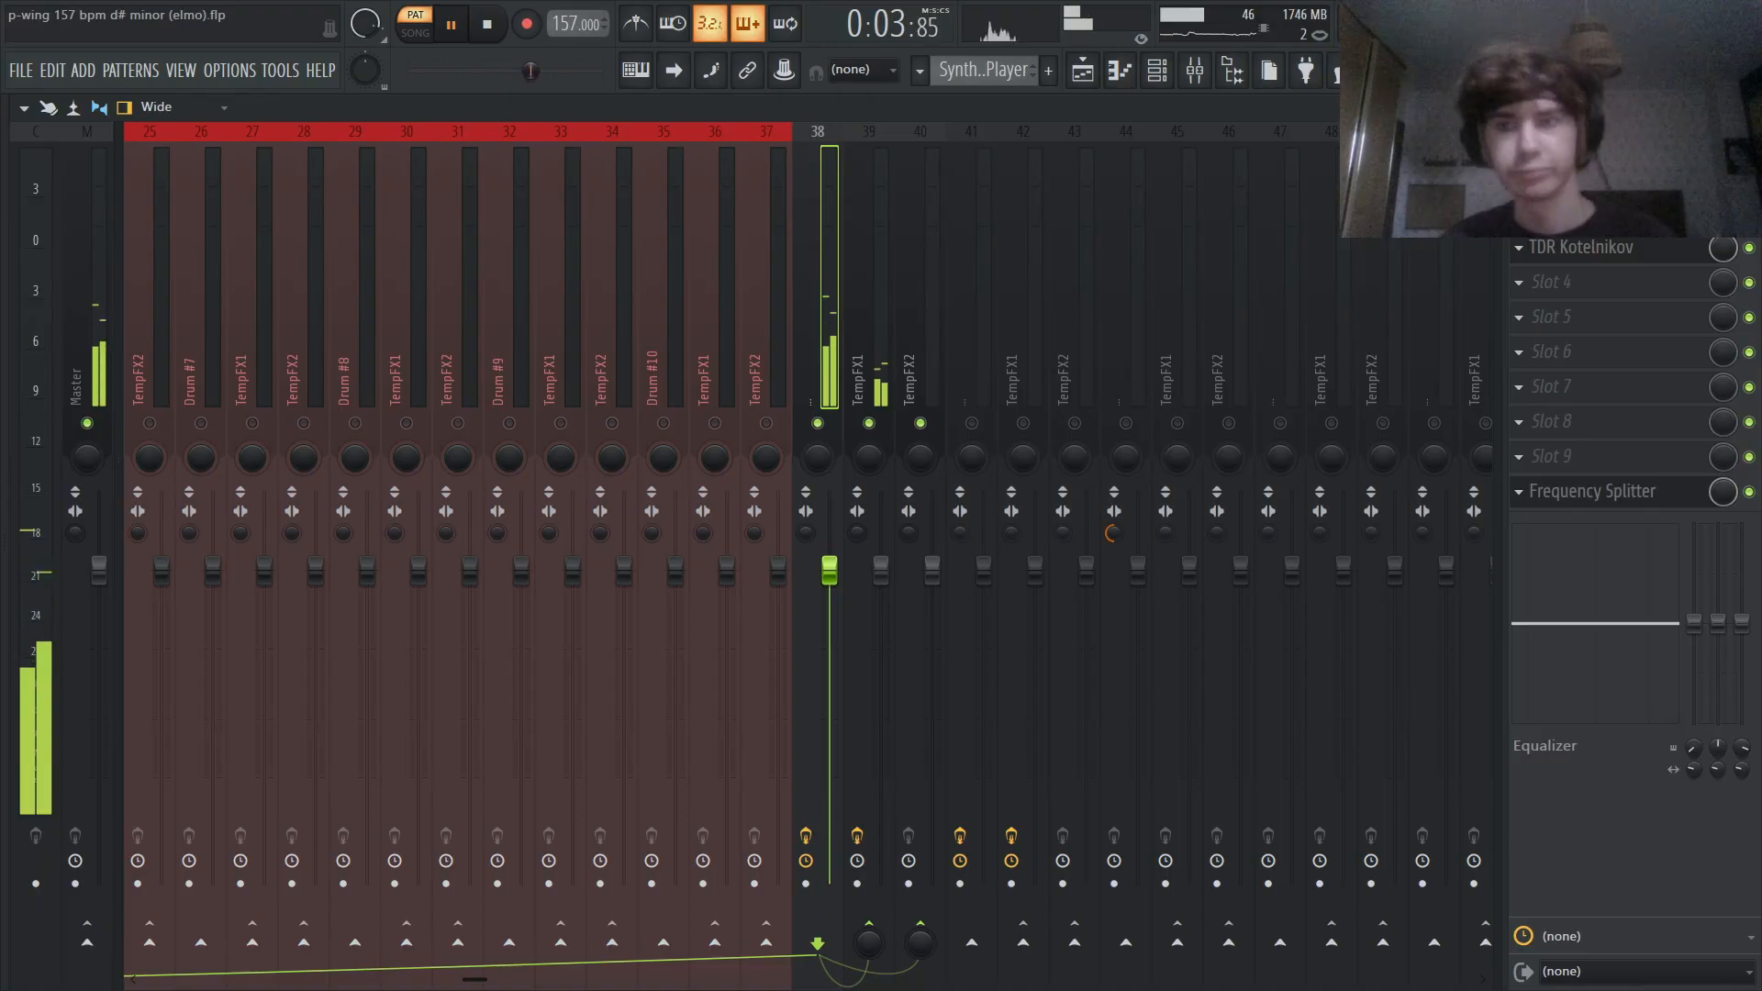
{"action": "key", "text": "space"}
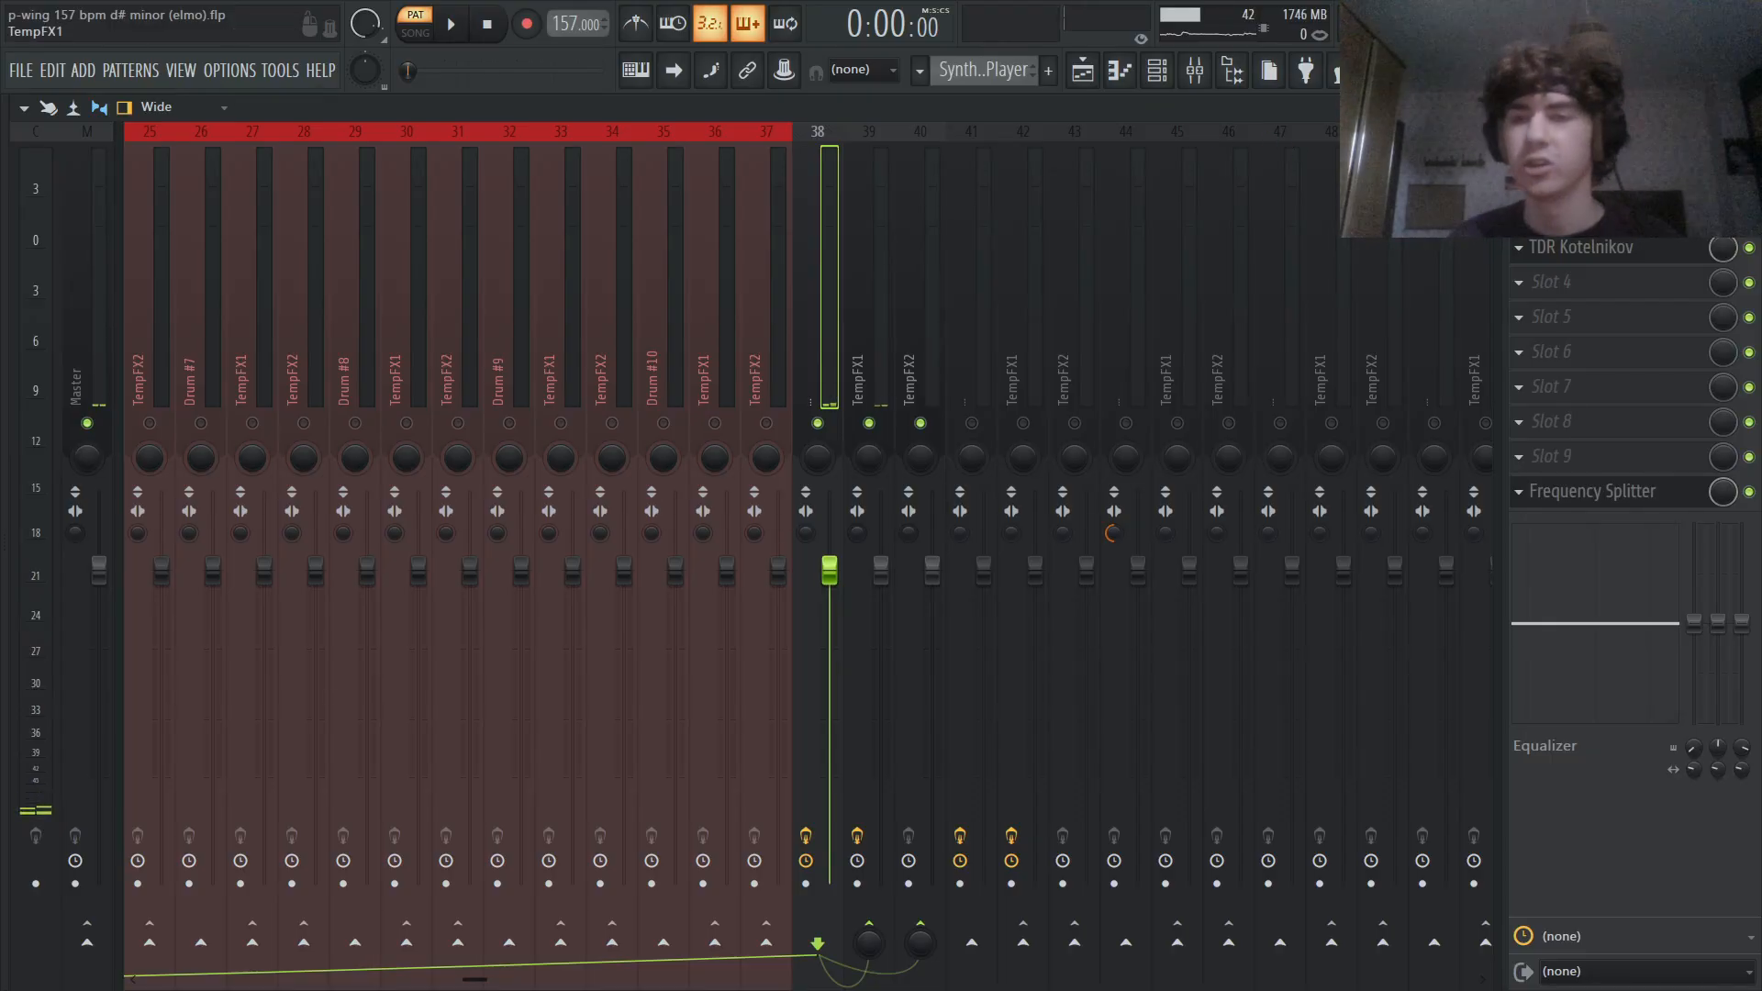
{"action": "left_click", "coordinate": [1583, 178]}
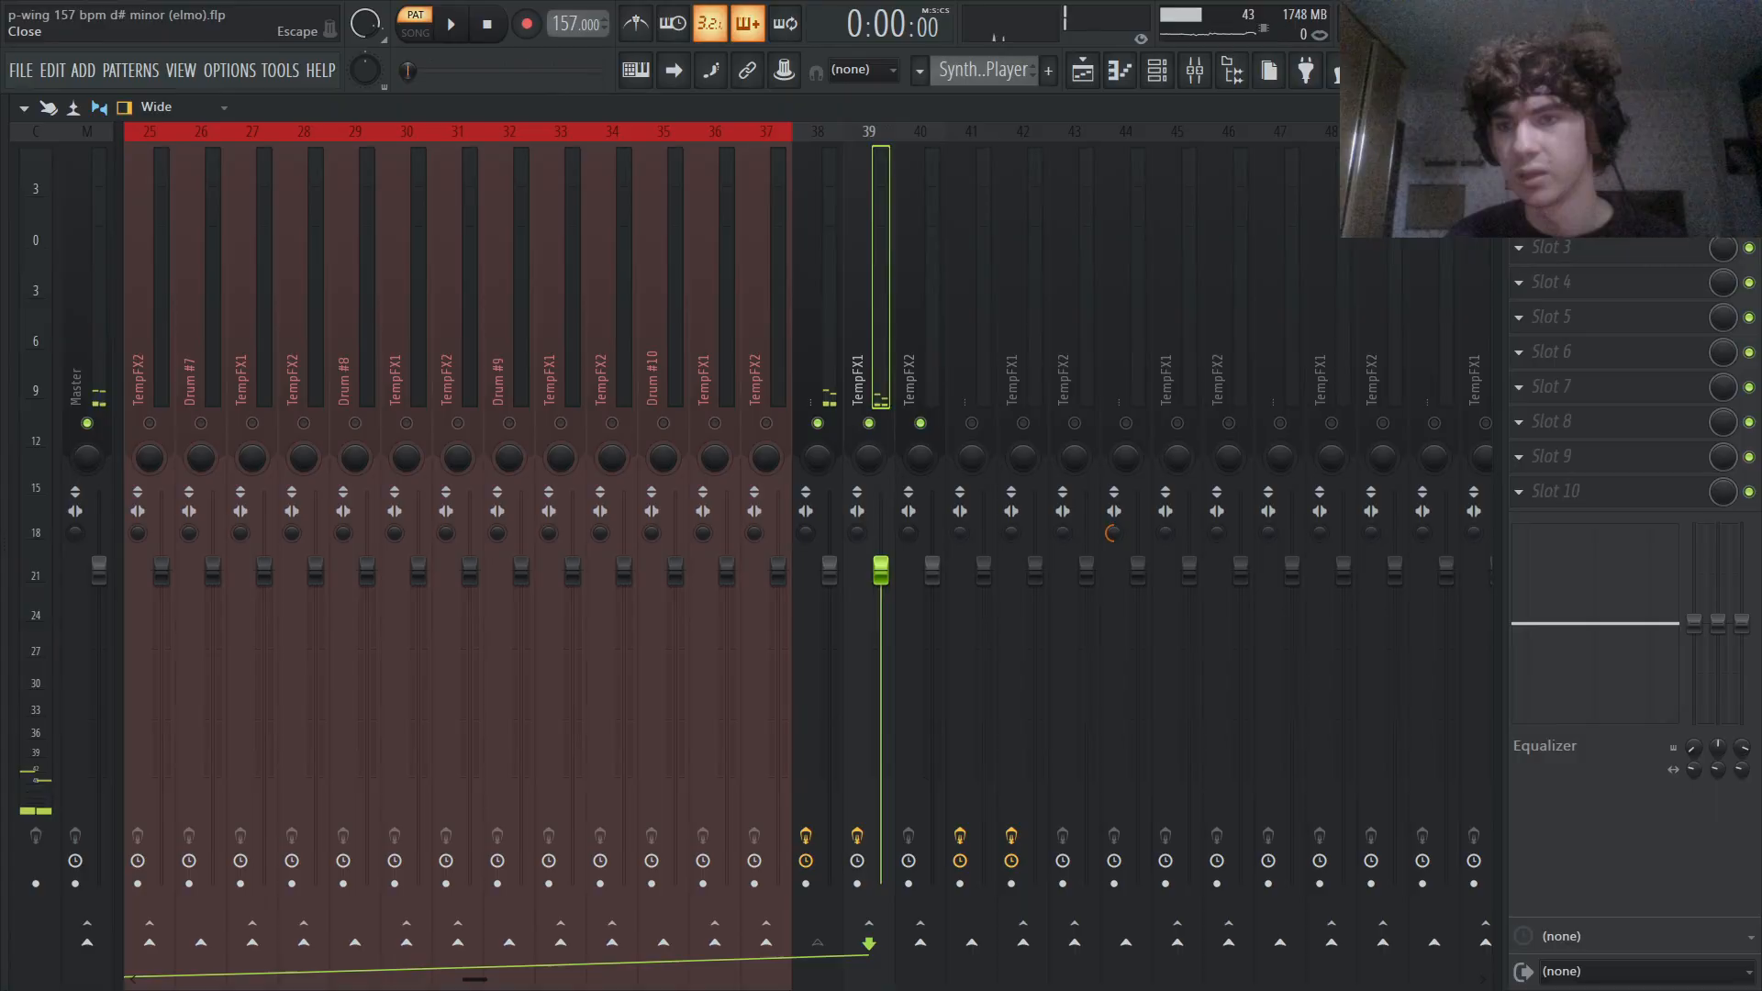
{"action": "left_click", "coordinate": [1748, 108]}
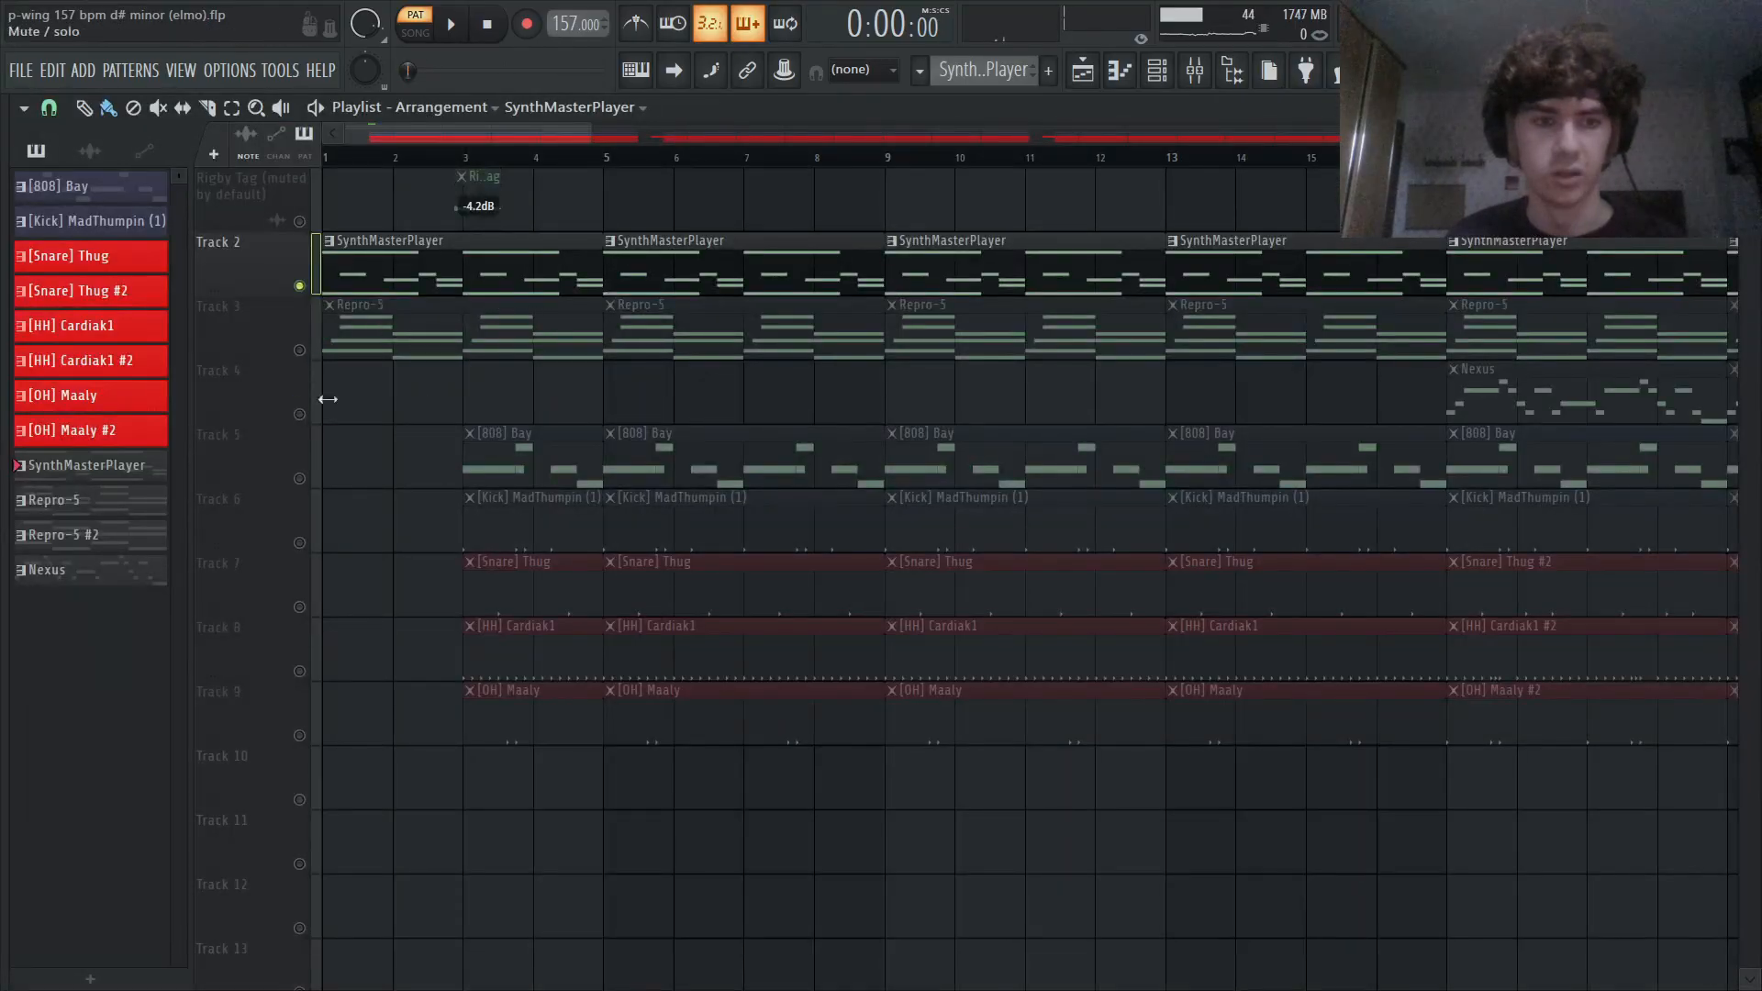
- Solo Track 3 and bring up the Repro-5 instrument to show its JH Heroes March preset
{"action": "scroll", "coordinate": [396, 391], "scroll_direction": "down", "scroll_amount": 3}
{"action": "left_click", "coordinate": [312, 357]}
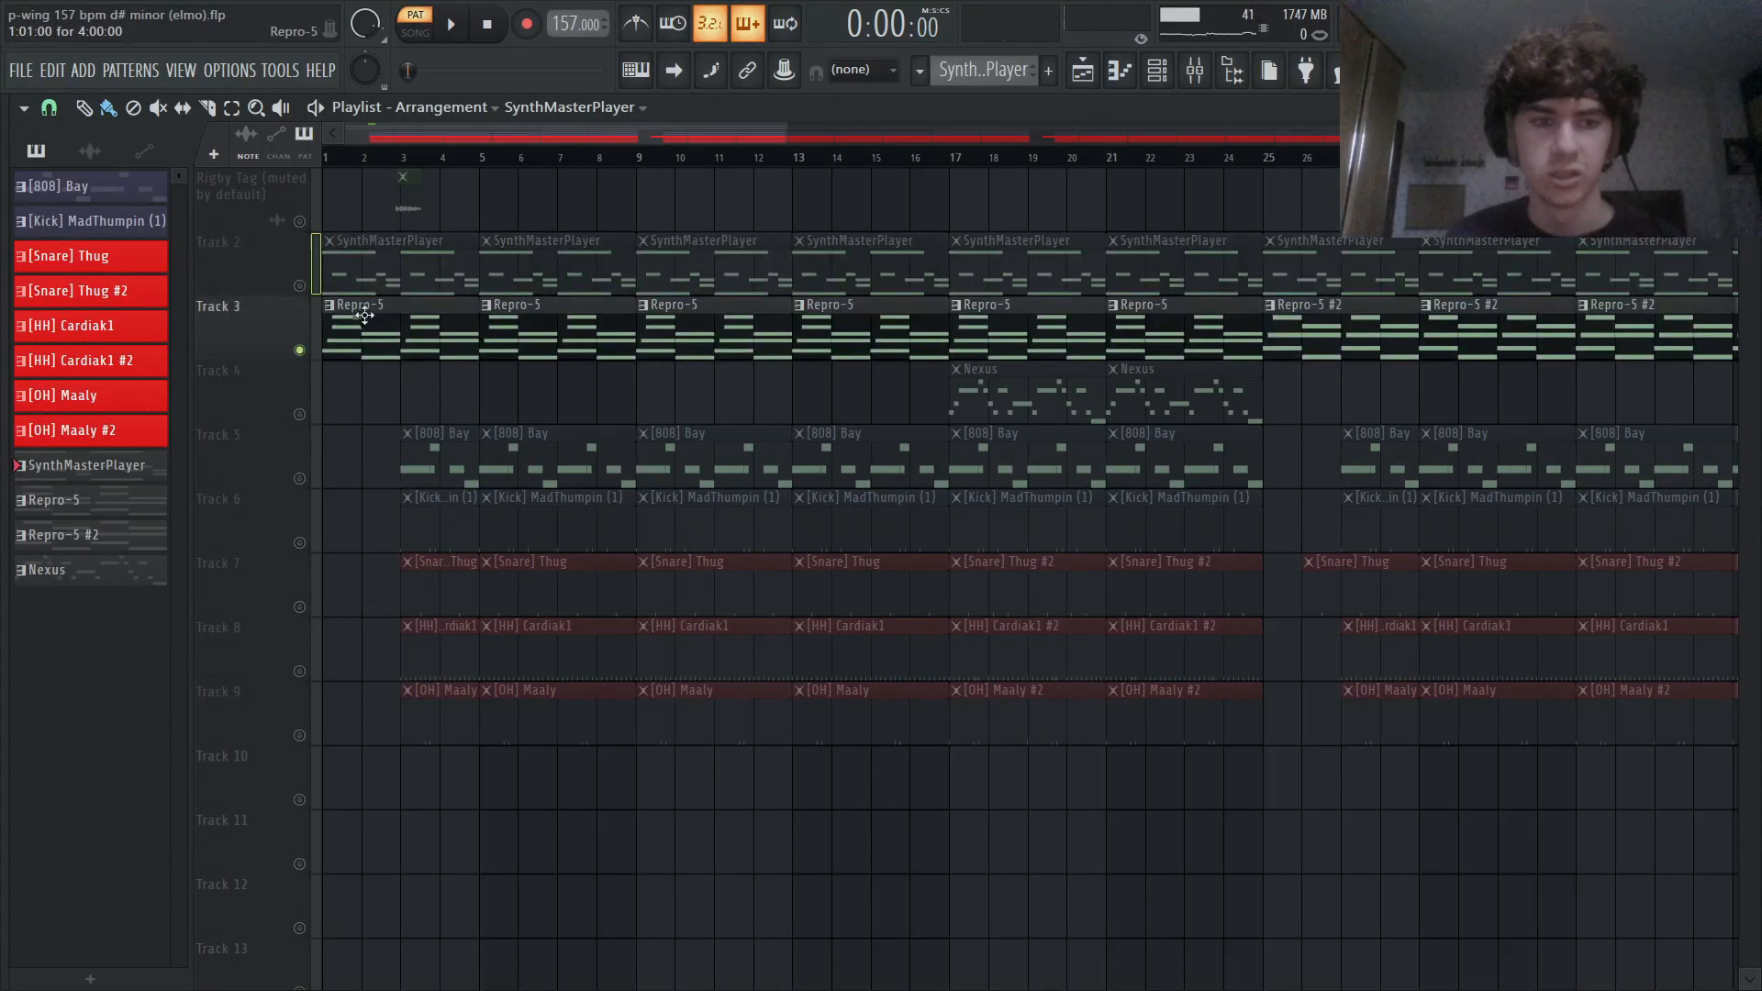
{"action": "left_click", "coordinate": [1160, 74]}
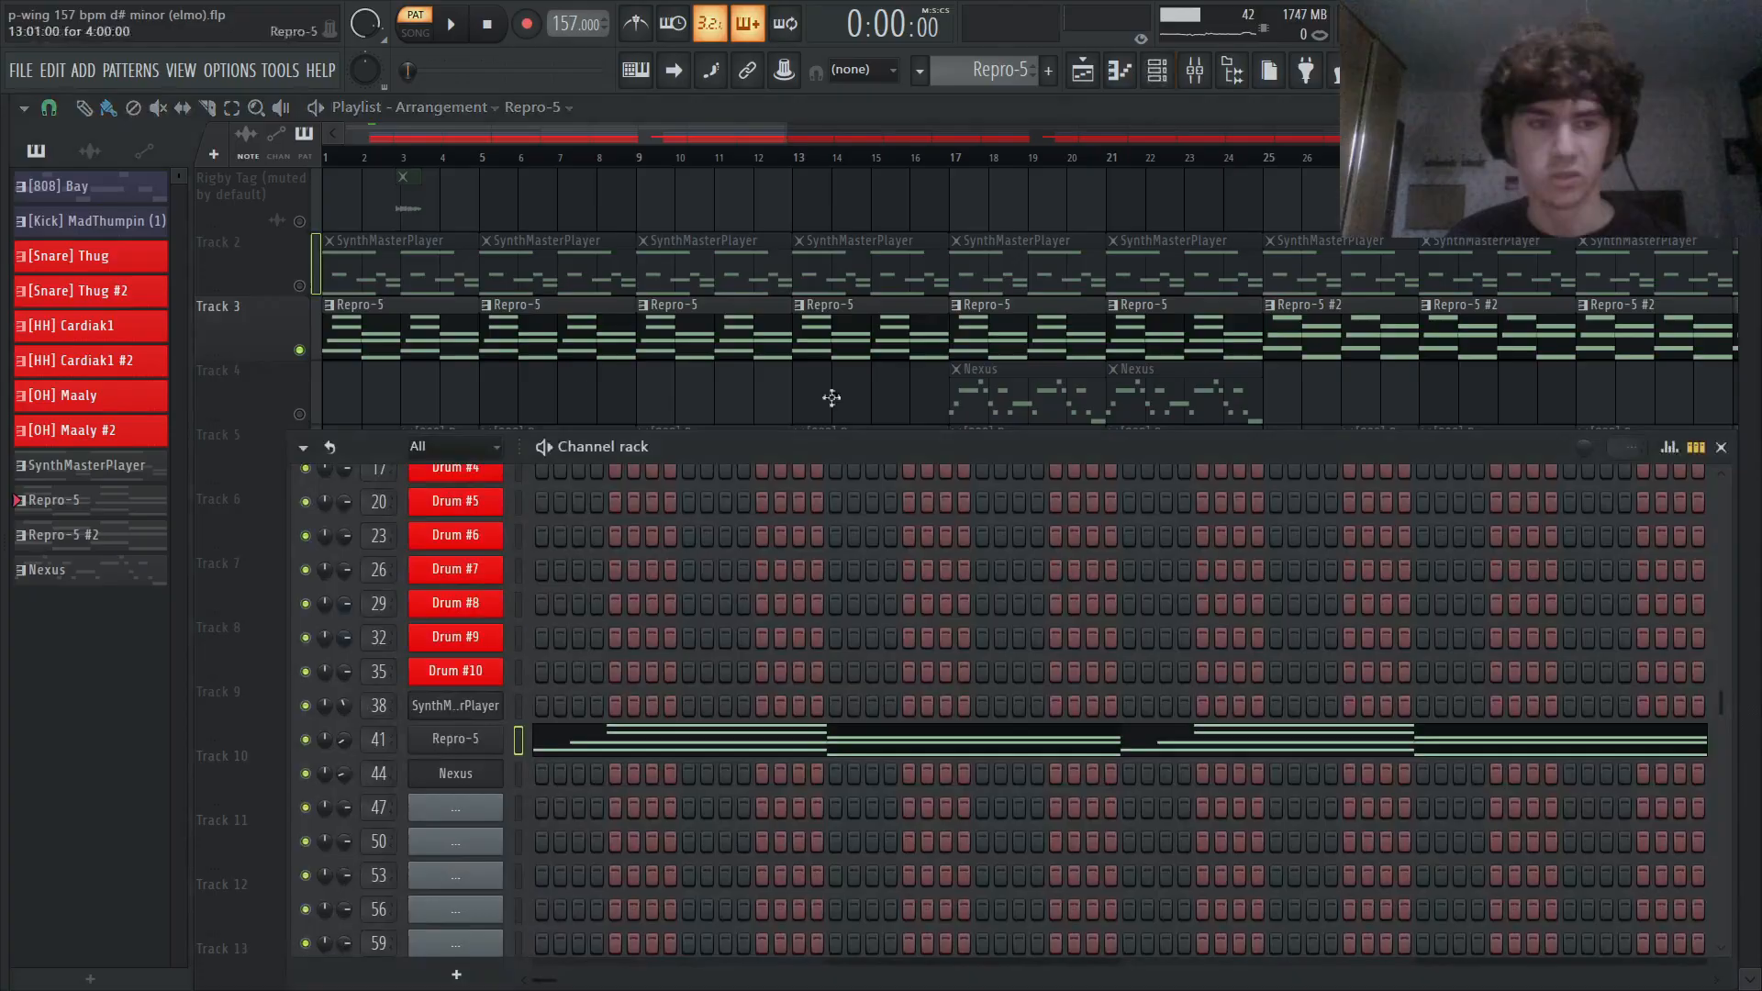
{"action": "left_click", "coordinate": [489, 739]}
{"action": "left_click_drag", "start_coordinate": [257, 140], "coordinate": [395, 147]}
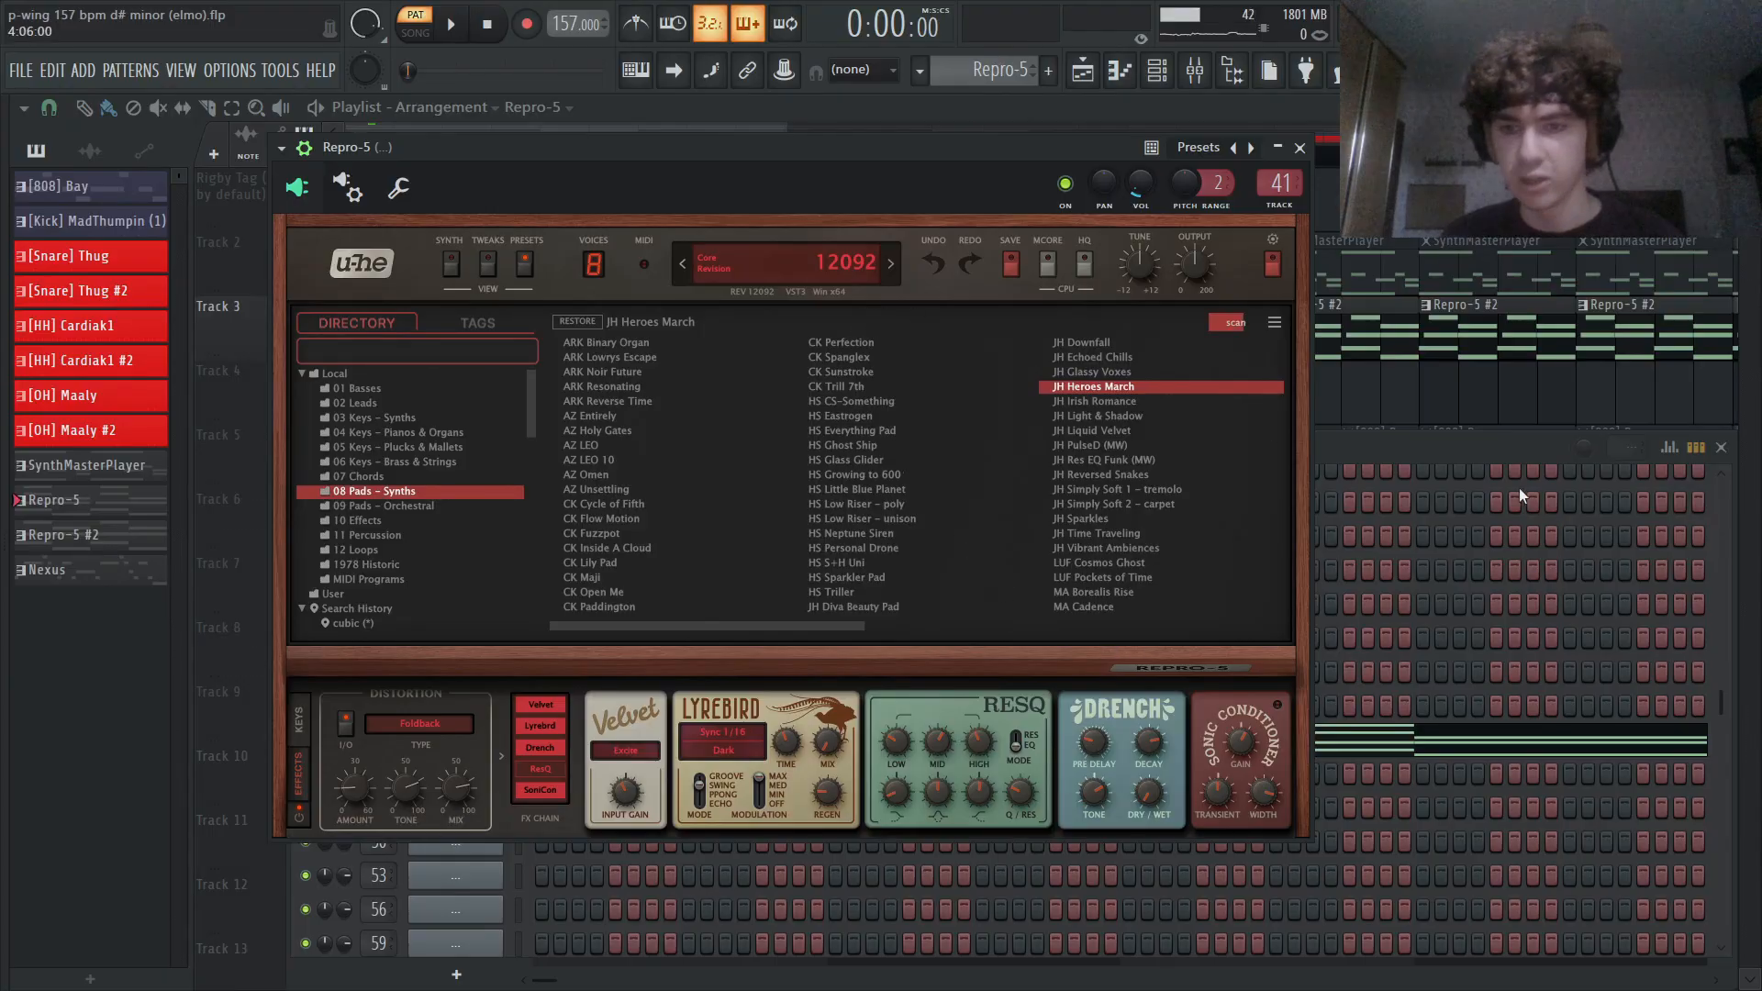
- Audition the Repro-5 pattern with mixer tracks 41 and 42 unmuted, stopping playback at the channel rack
{"action": "left_click", "coordinate": [1491, 448]}
{"action": "key", "text": "F9"}
{"action": "key", "text": "space"}
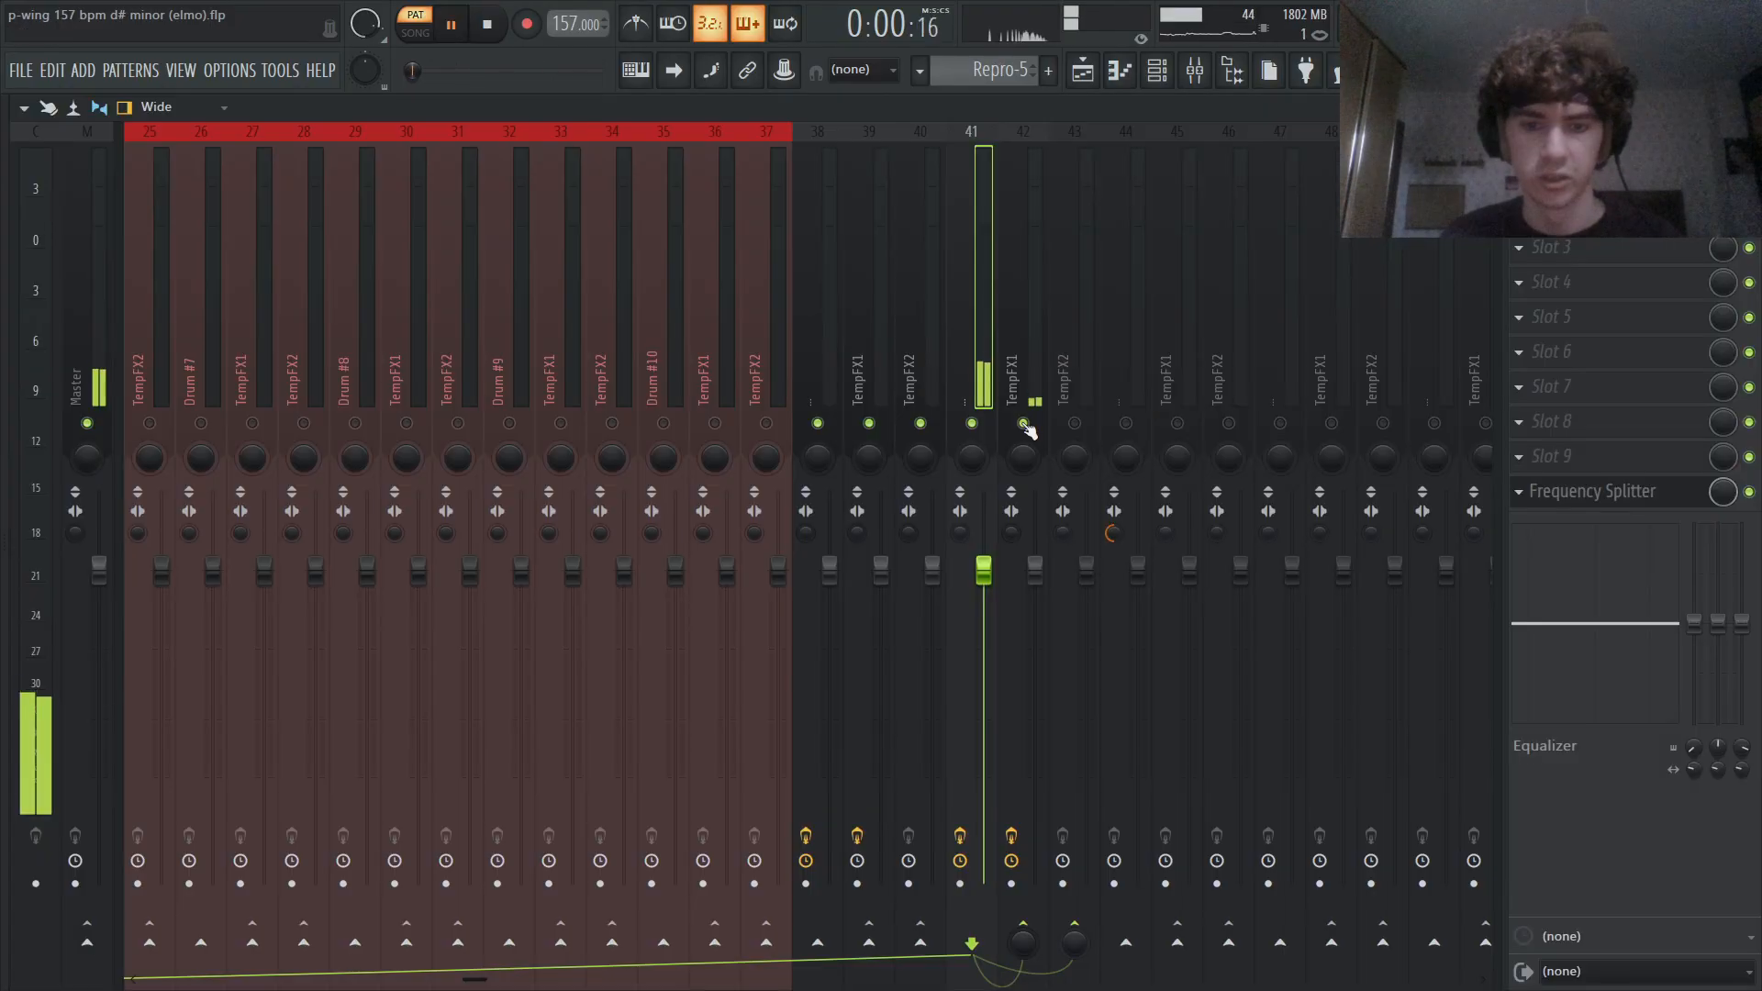
{"action": "left_click", "coordinate": [1155, 80]}
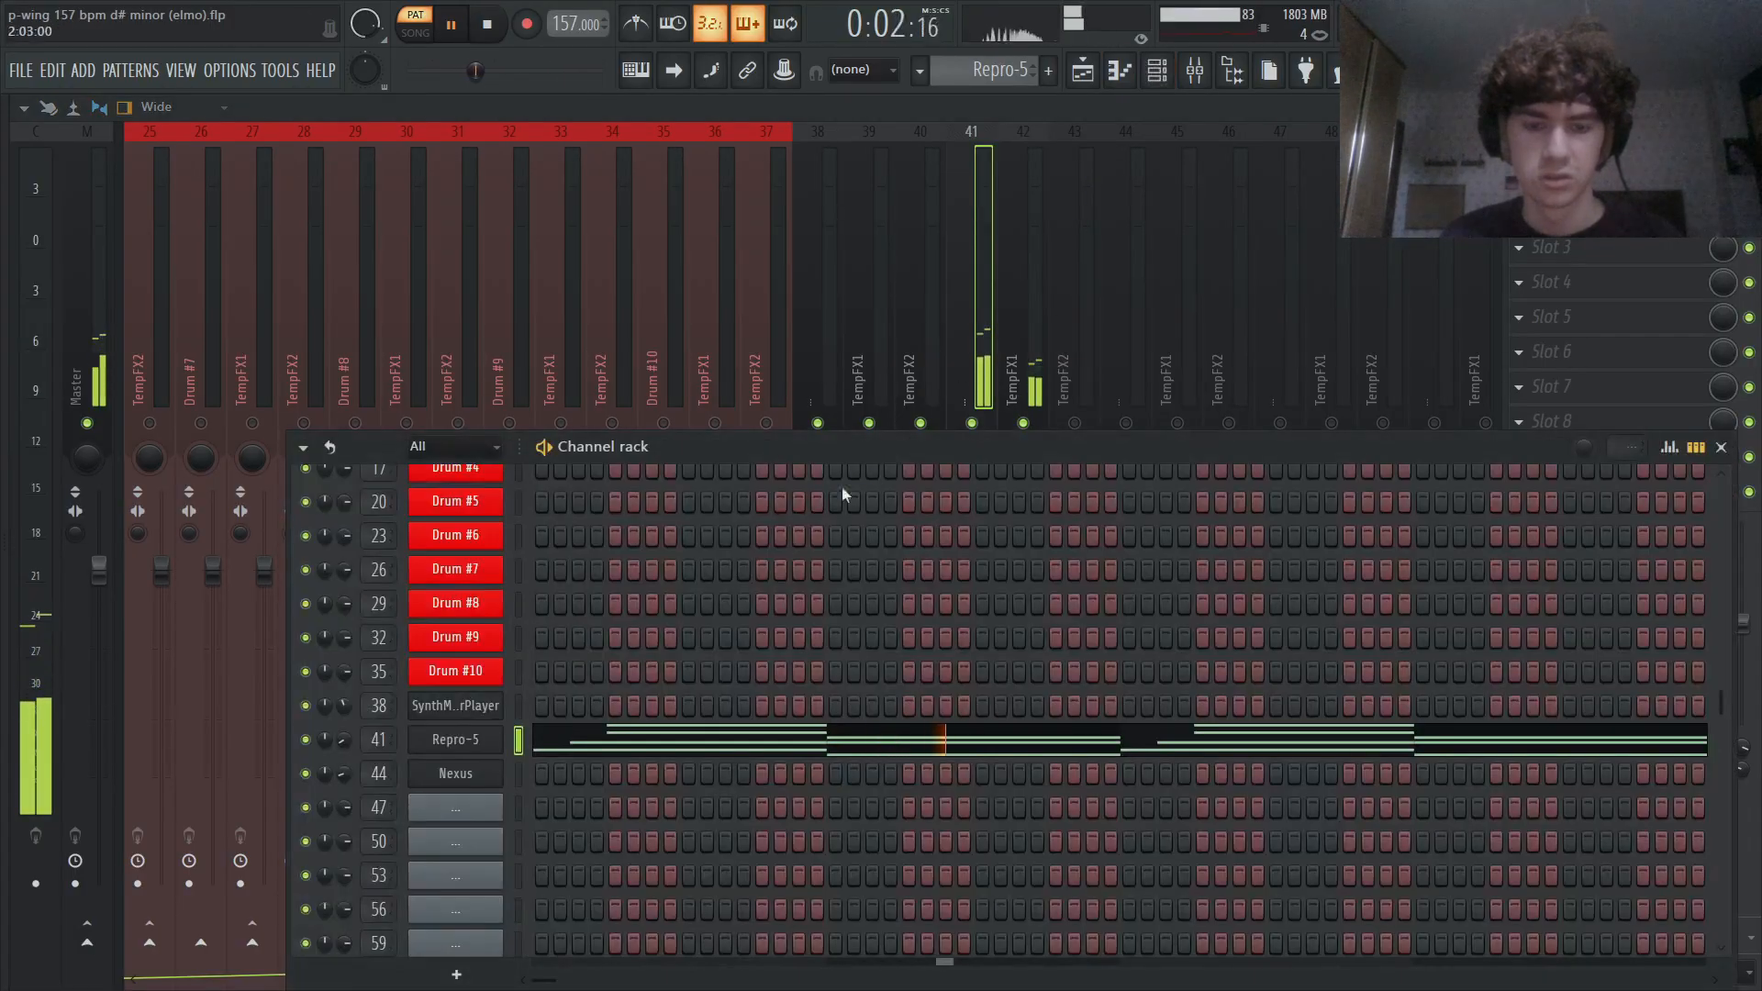
{"action": "key", "text": "space"}
- Inspect the Repro-5 chord notes in the piano roll and return to the playlist
{"action": "left_click", "coordinate": [709, 738]}
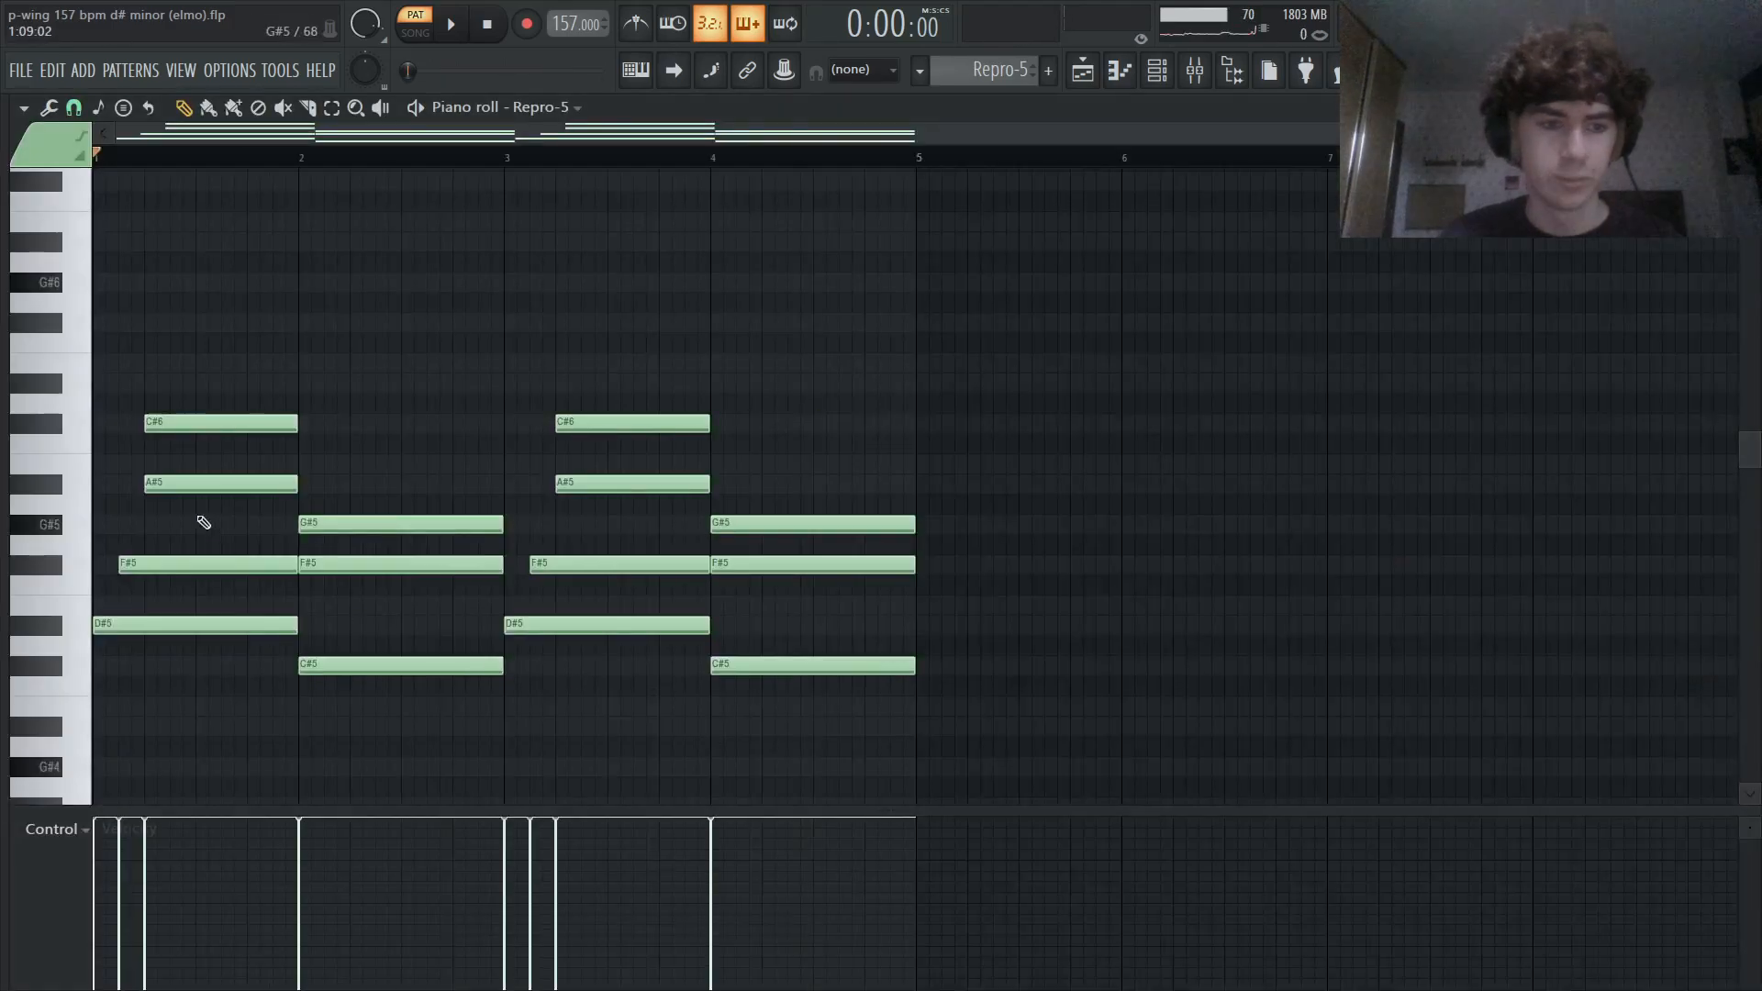
{"action": "scroll", "coordinate": [183, 486], "scroll_direction": "up", "scroll_amount": 4}
{"action": "key", "text": "Escape"}
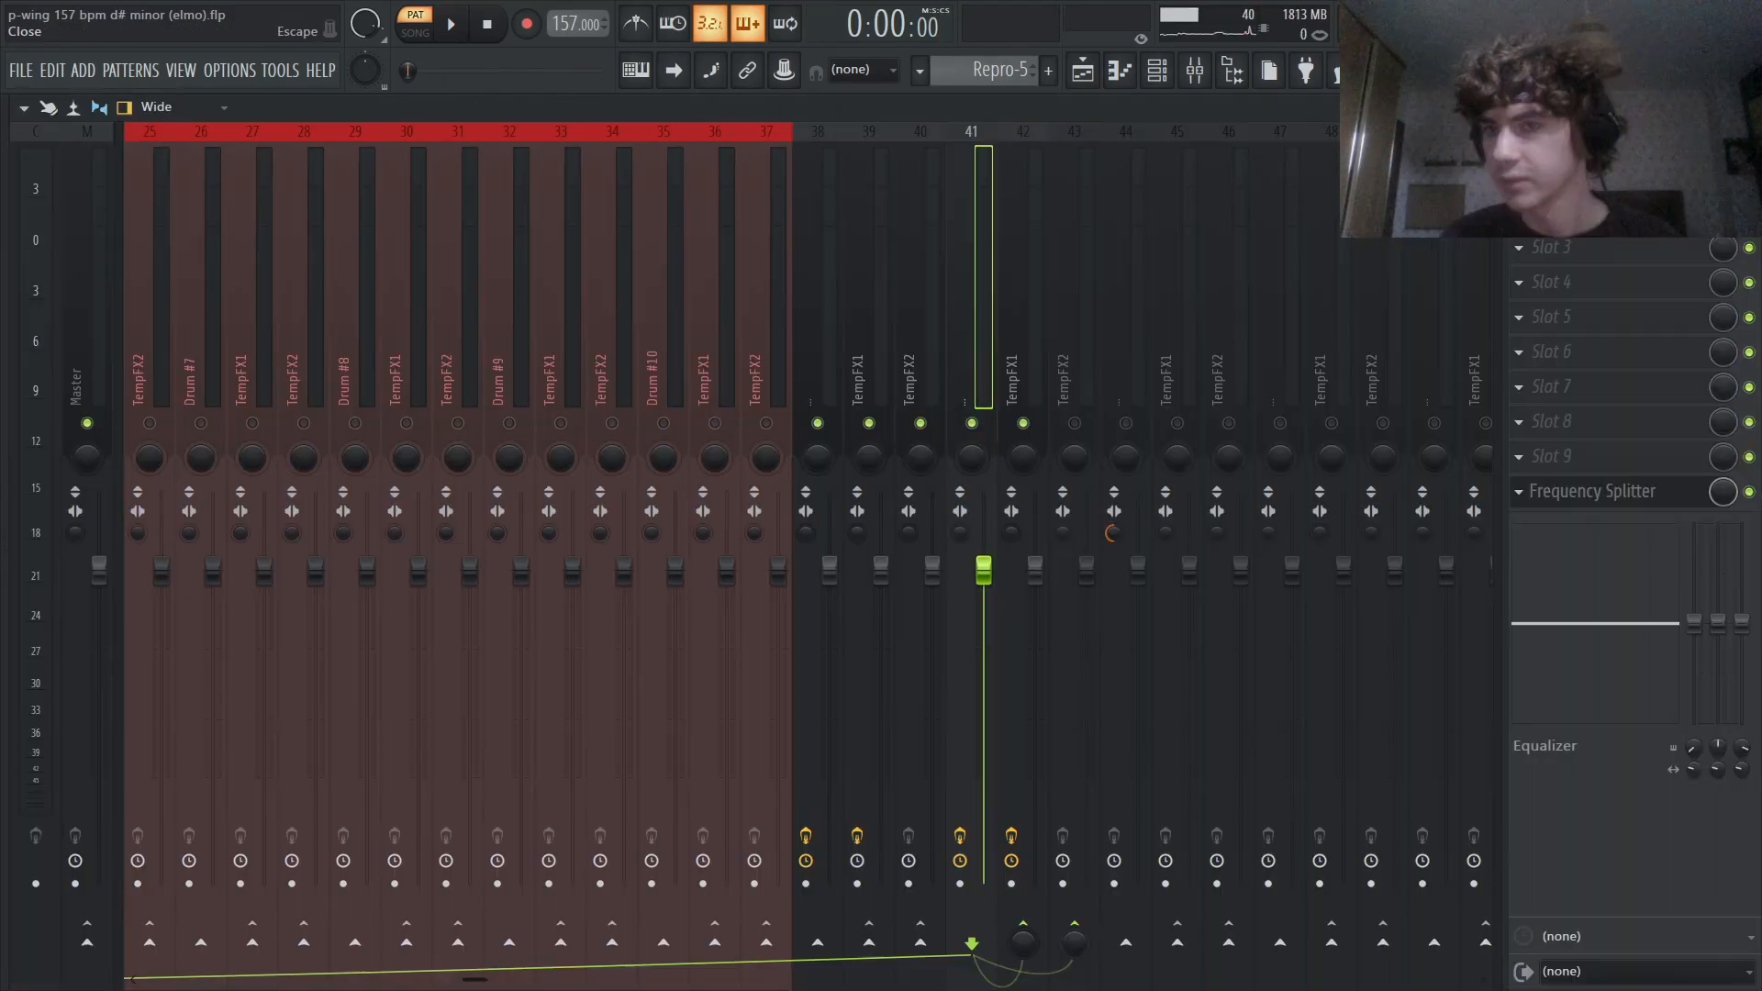
{"action": "key", "text": "Escape"}
{"action": "key", "text": "Escape"}
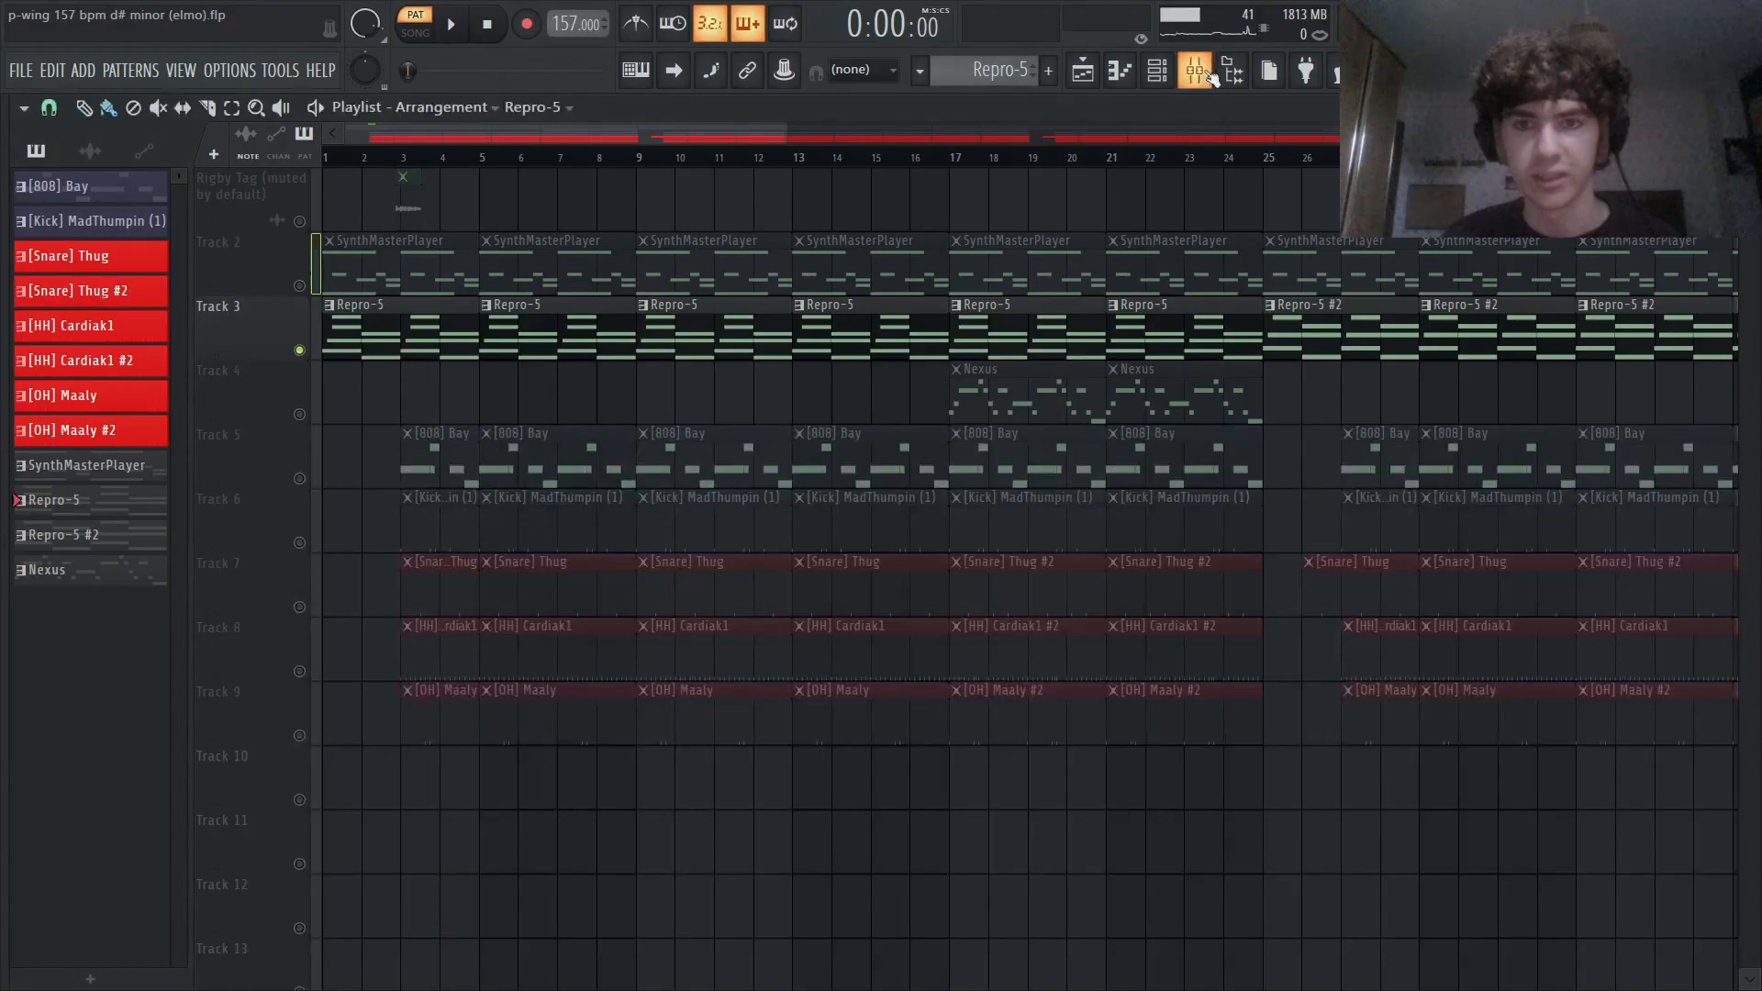
- Leave the mixer, solo Track 4 in the playlist, and play the arrangement from bar 17
{"action": "left_click", "coordinate": [1196, 71]}
{"action": "left_click", "coordinate": [1744, 107]}
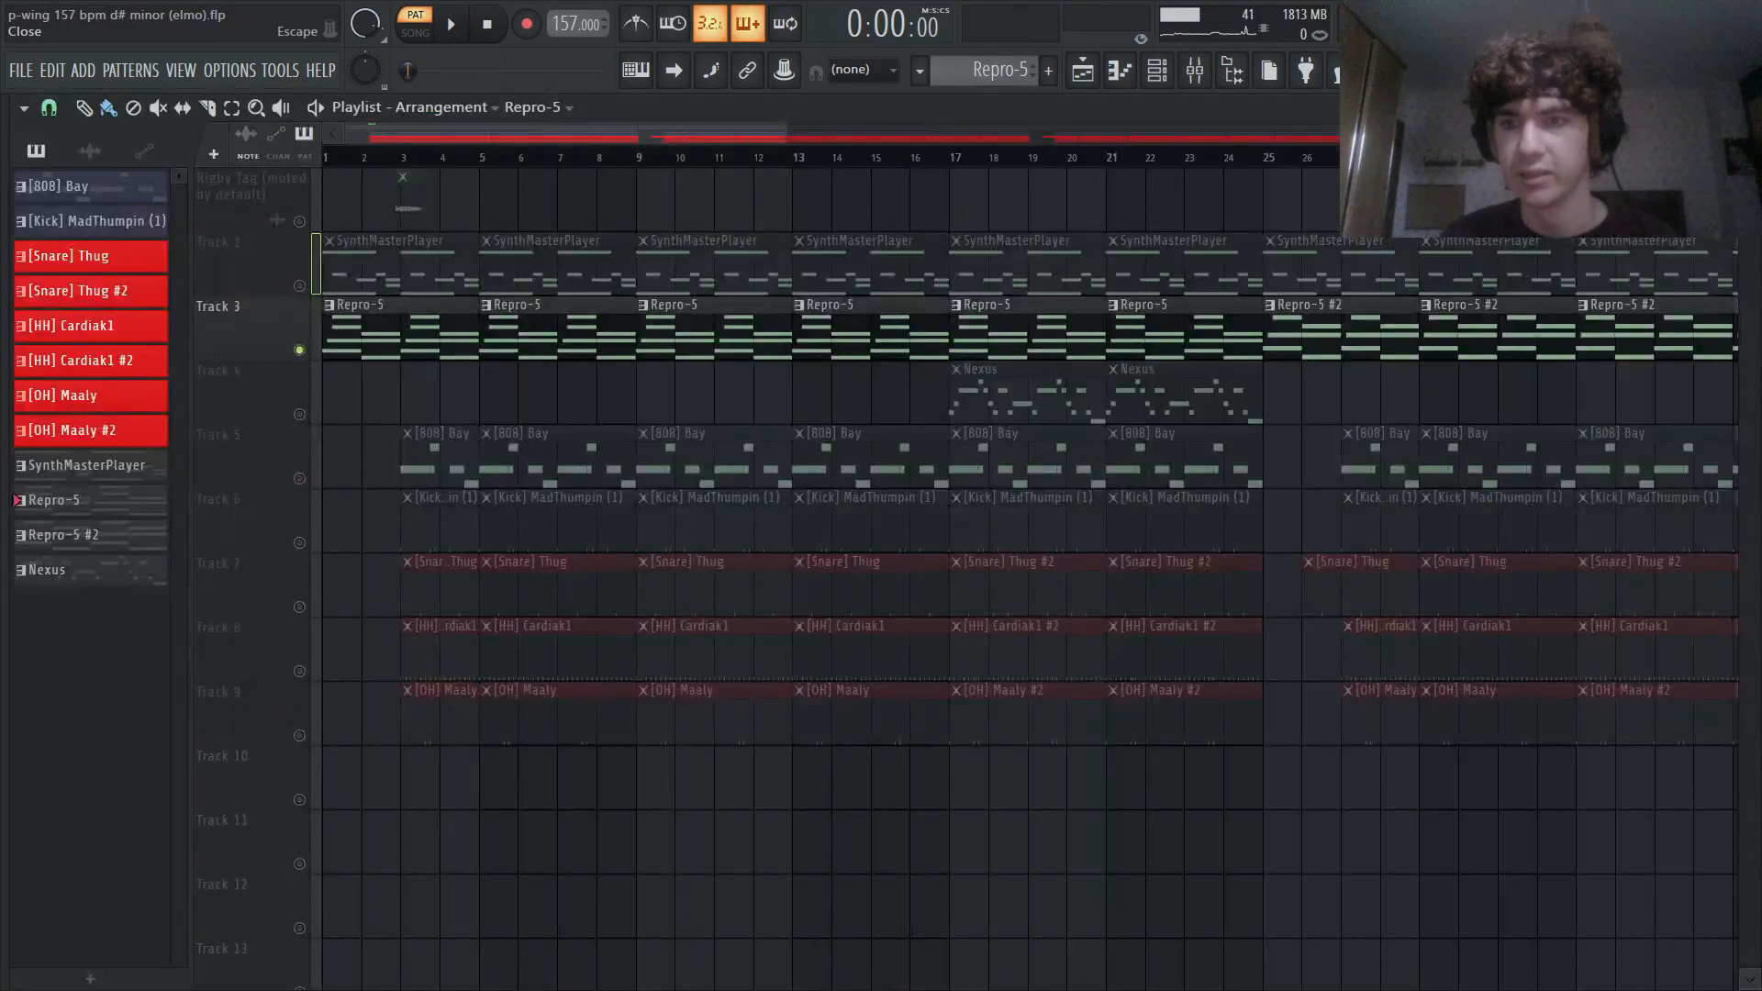
{"action": "scroll", "coordinate": [438, 400], "scroll_direction": "down", "scroll_amount": 4}
{"action": "right_click", "coordinate": [298, 413]}
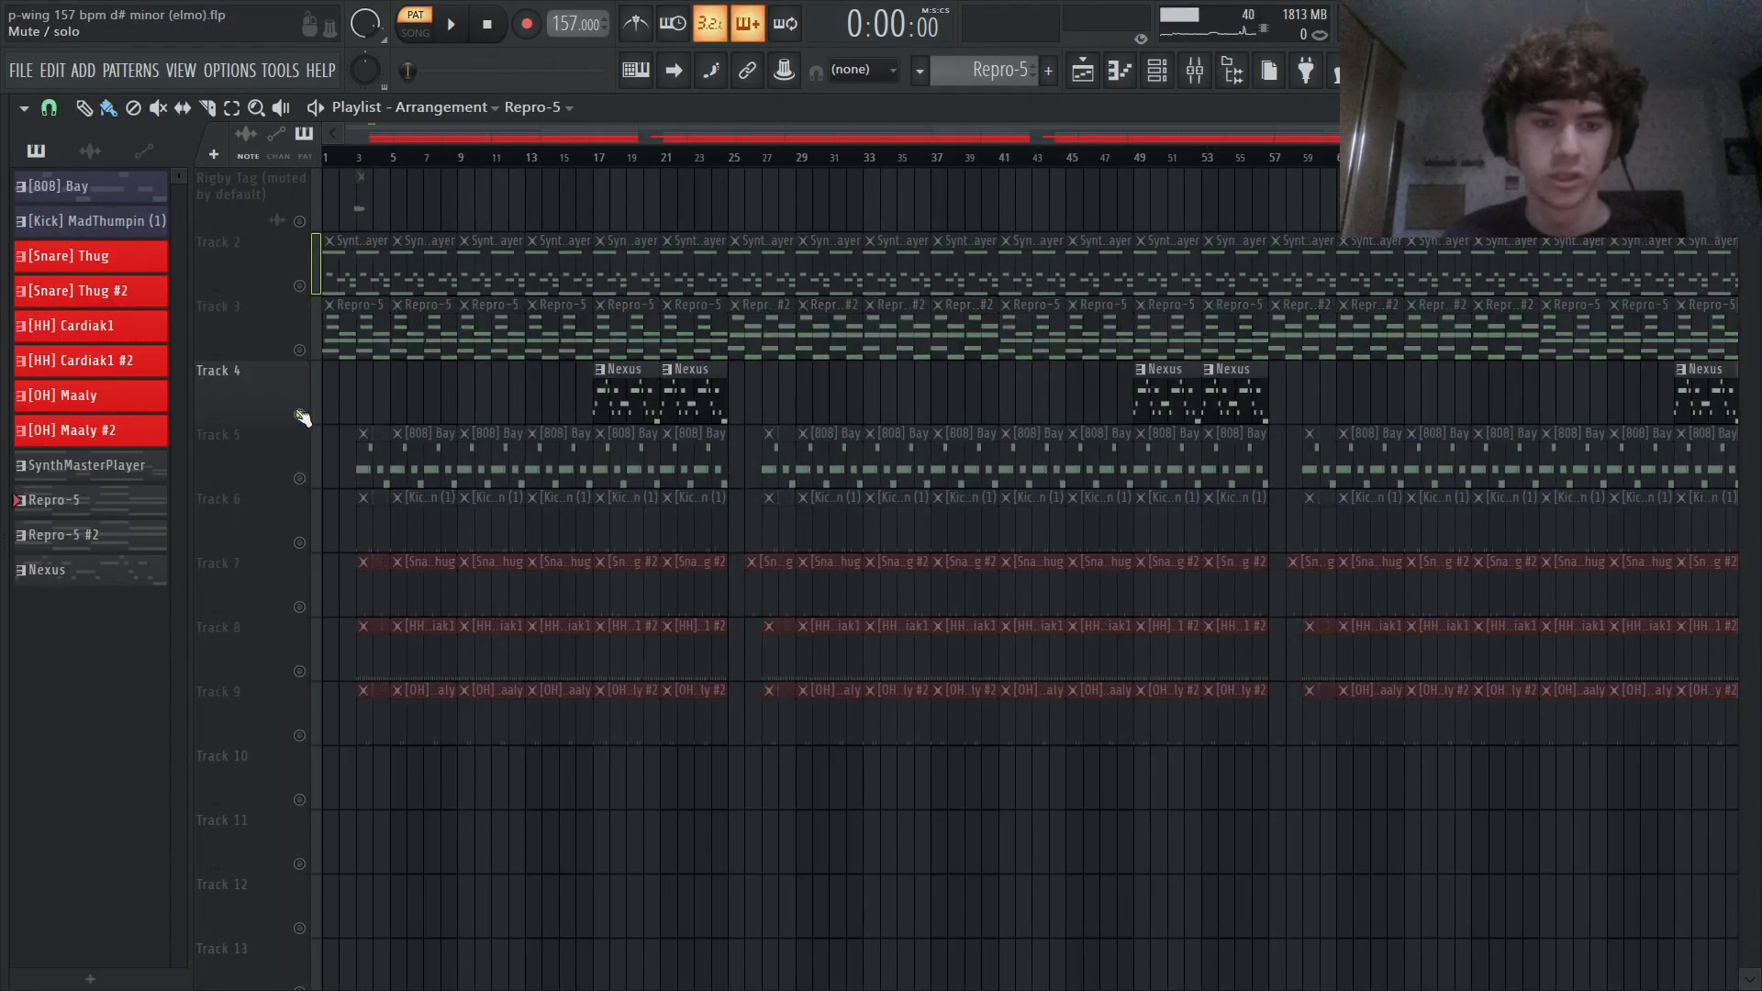
{"action": "left_click", "coordinate": [594, 158]}
{"action": "key", "text": "space"}
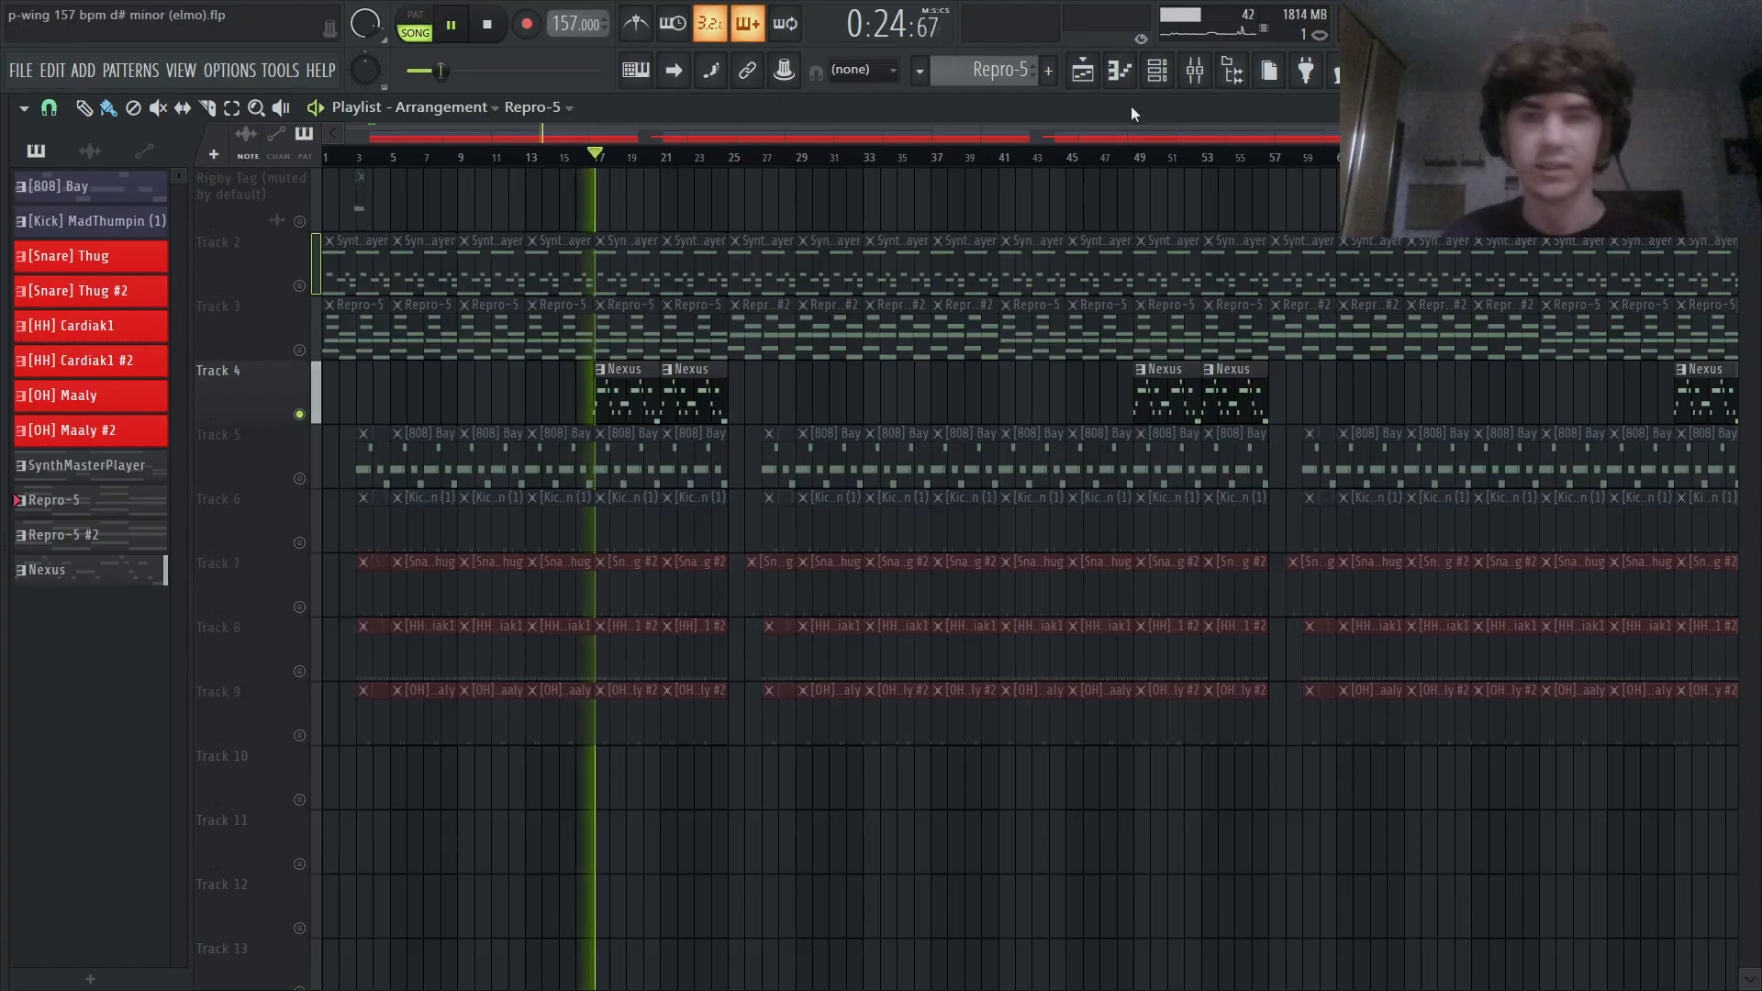
- Bring up the Nexus instrument from the channel rack to show its Magnetic 1 preset and return to the playlist
{"action": "left_click", "coordinate": [1157, 70]}
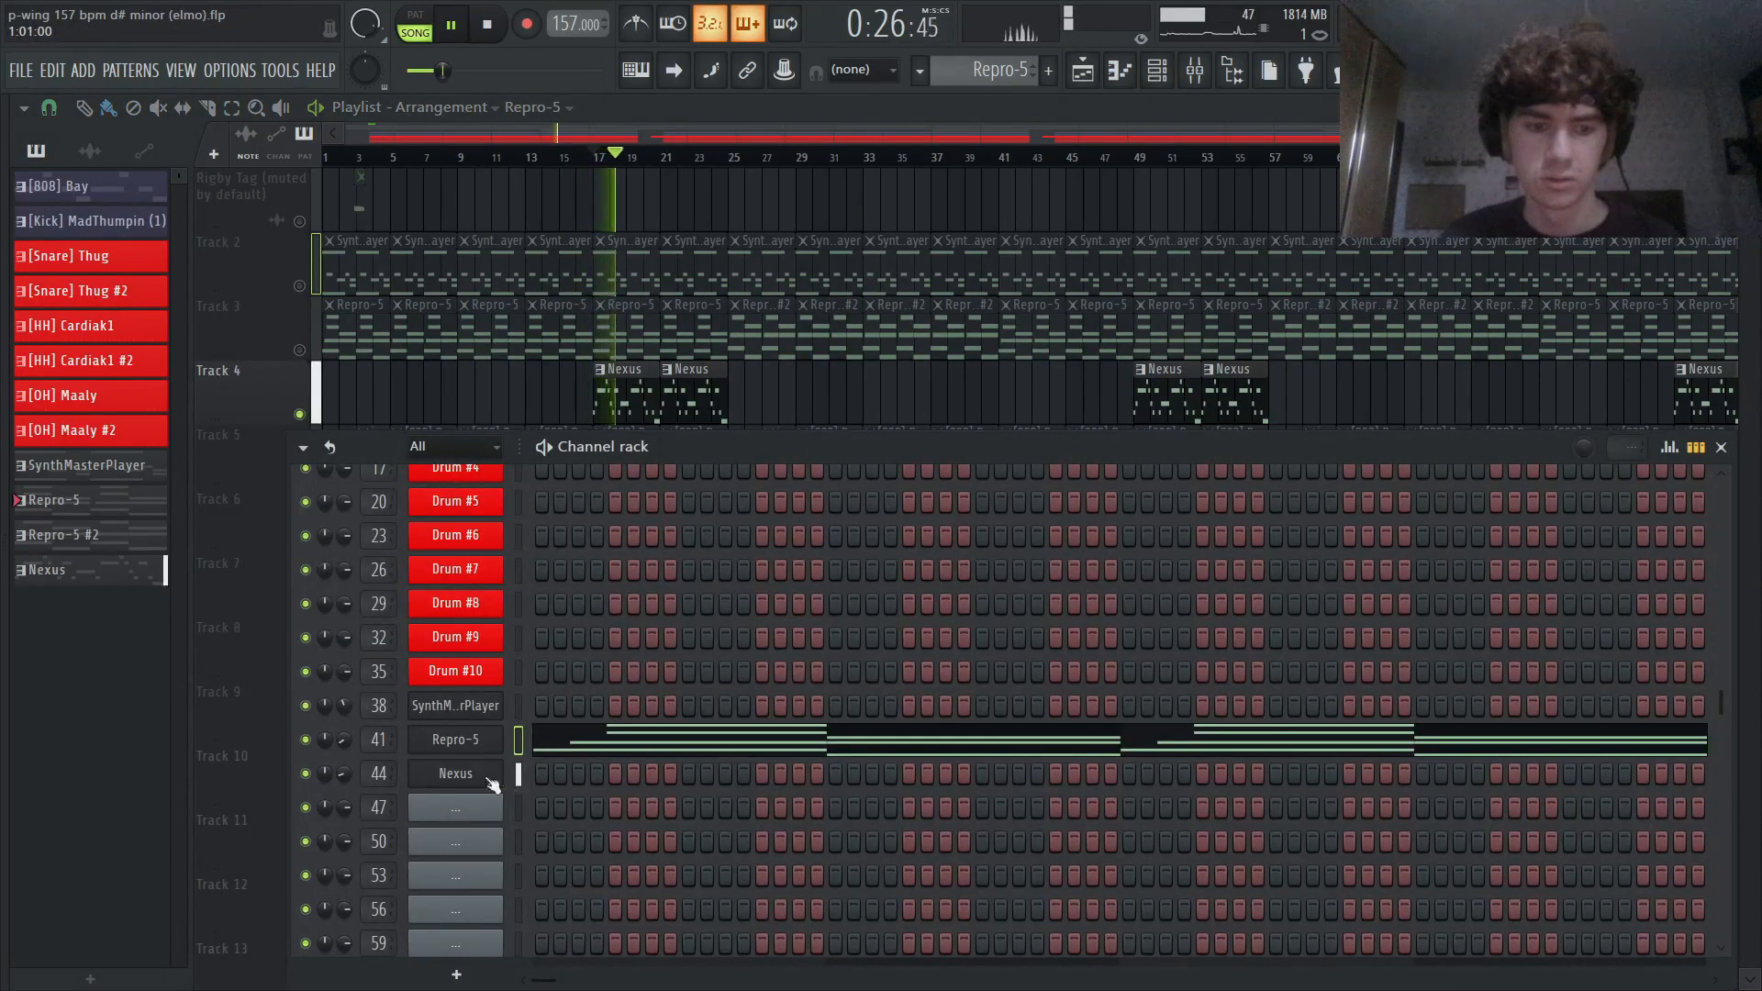
{"action": "left_click", "coordinate": [428, 780]}
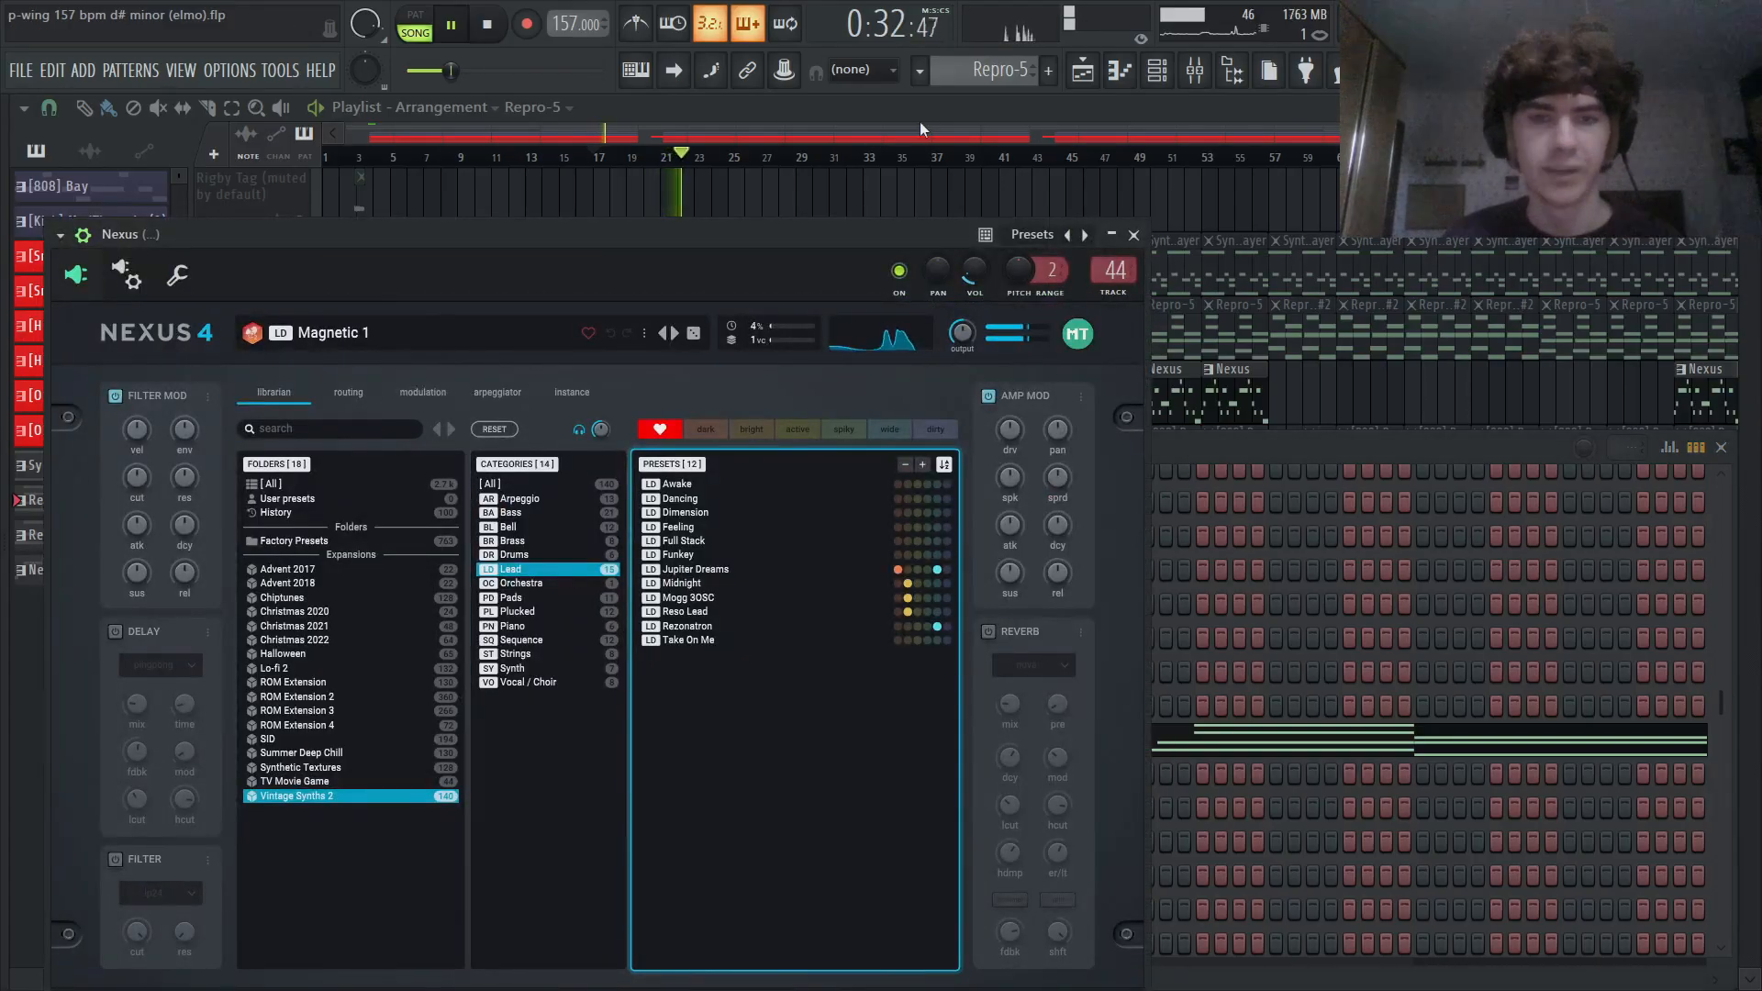
{"action": "left_click", "coordinate": [929, 101]}
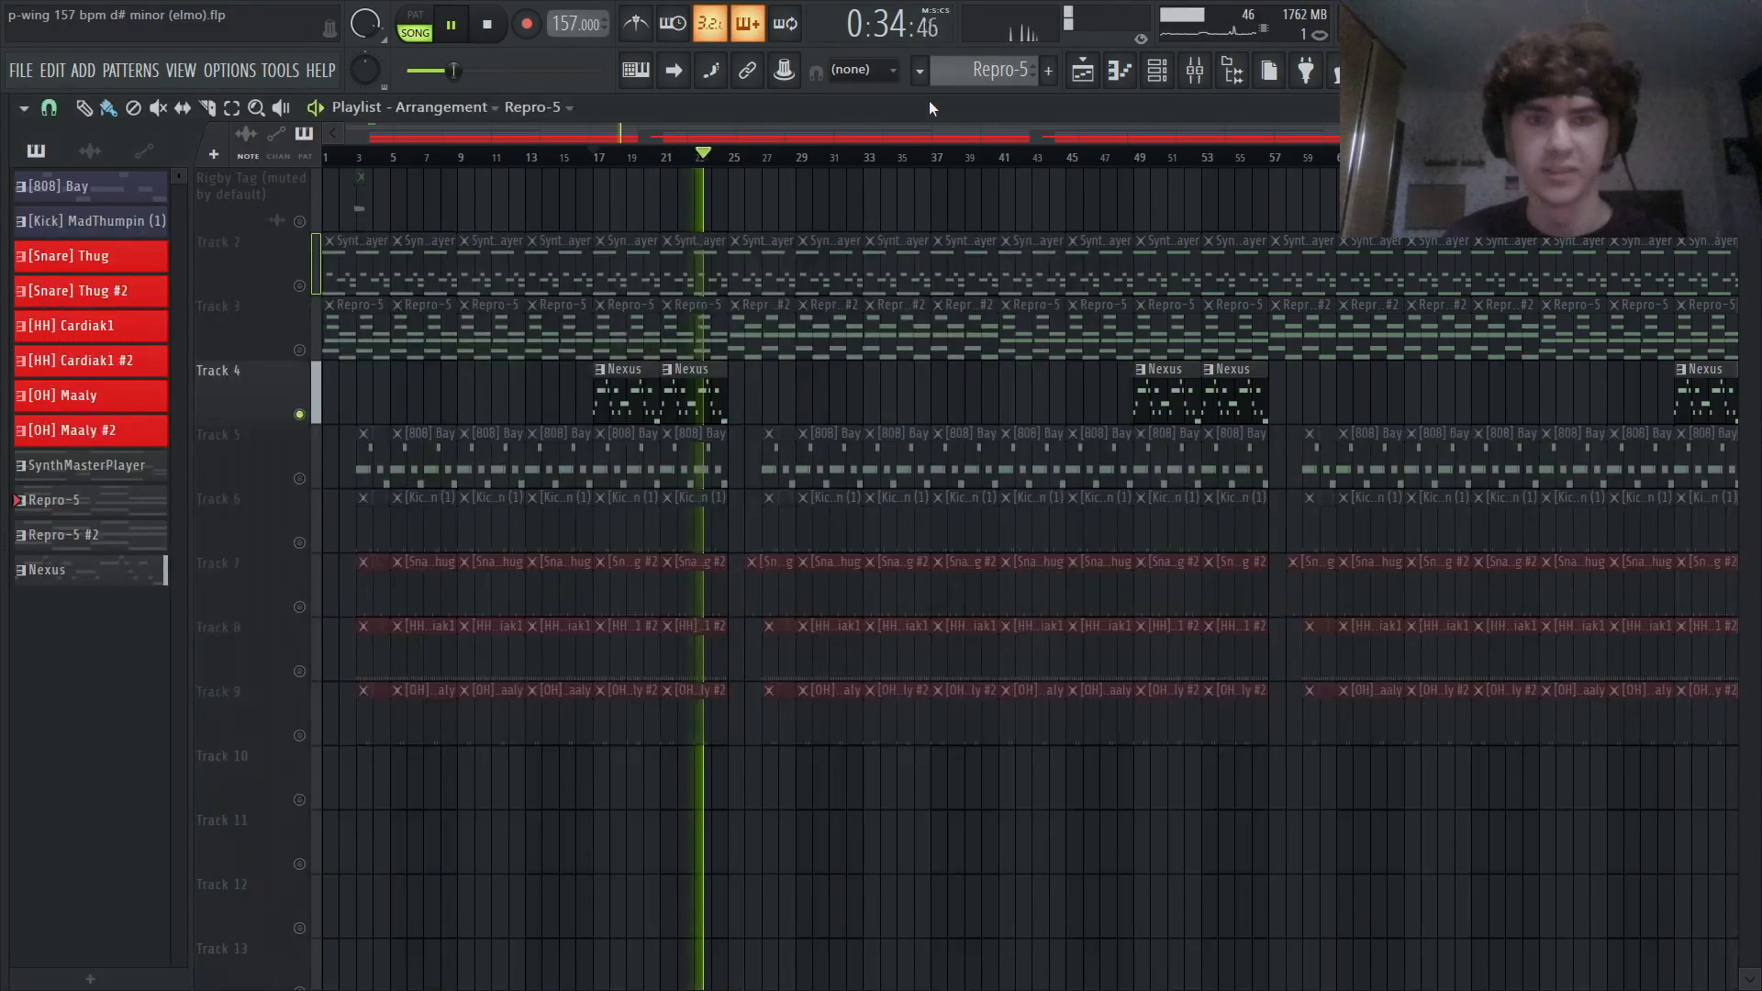
- Select the Nexus pattern, inspect and audition its notes in the piano roll, and return to the playlist
{"action": "key", "text": "space"}
{"action": "left_click", "coordinate": [622, 406]}
{"action": "left_click", "coordinate": [1170, 71]}
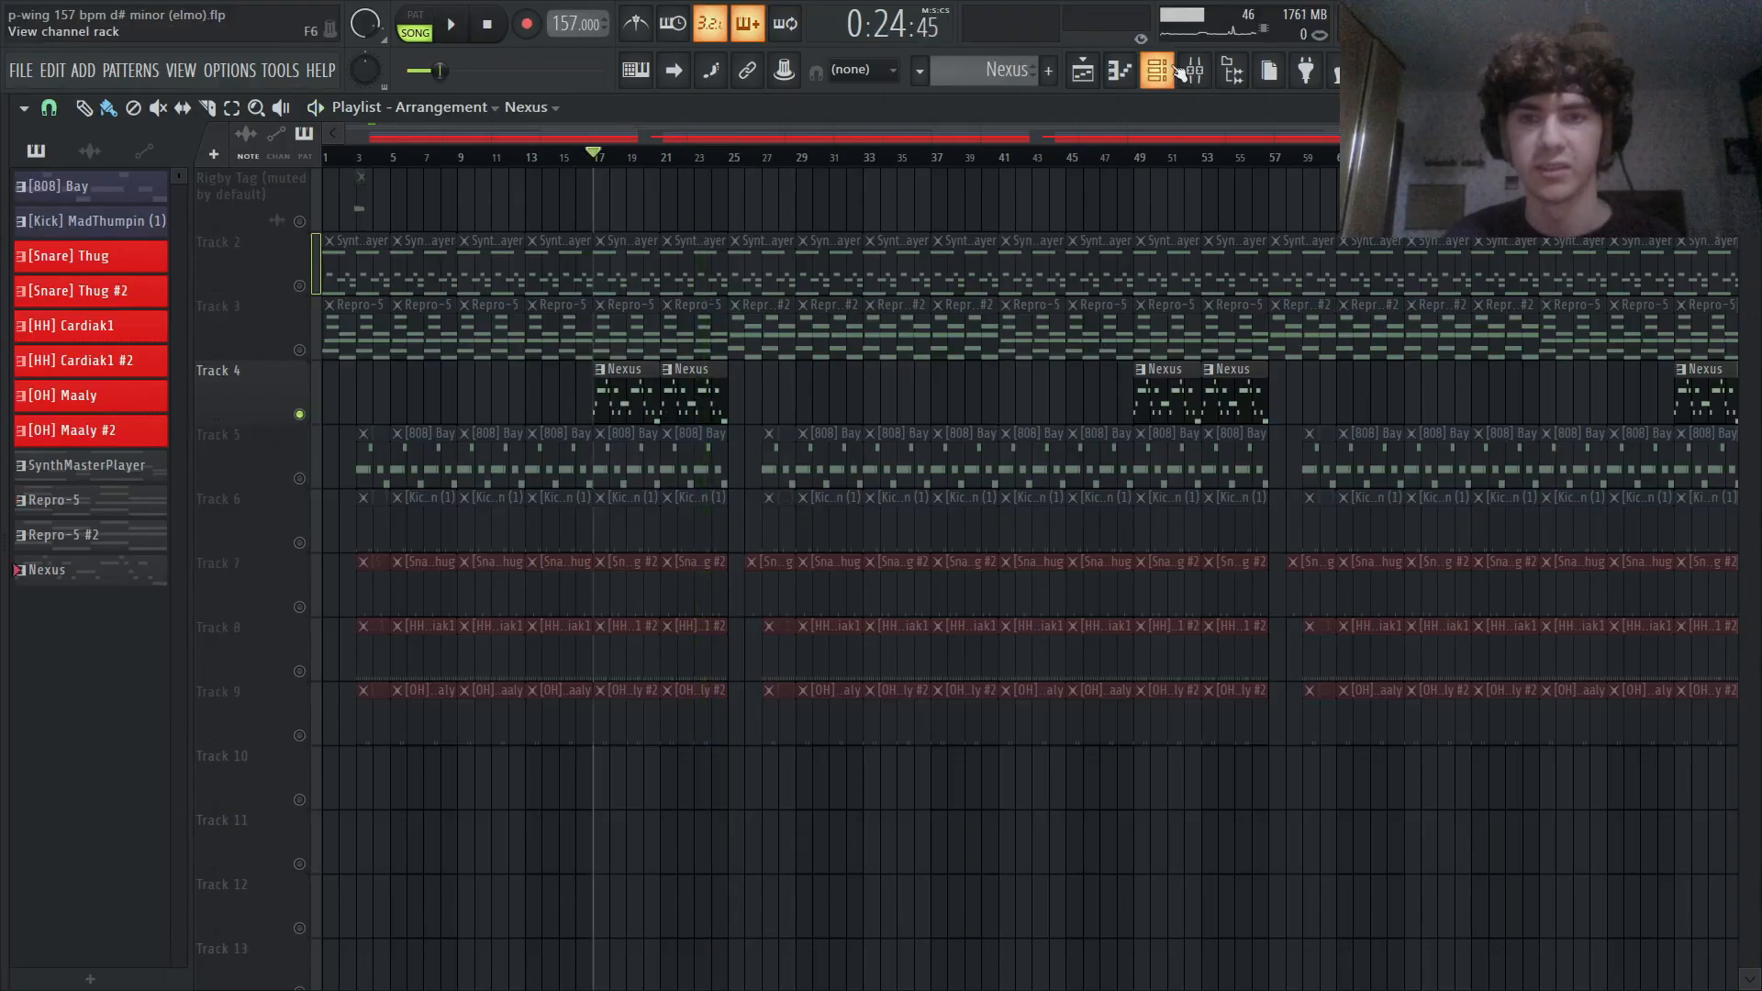
{"action": "scroll", "coordinate": [716, 669], "scroll_direction": "up", "scroll_amount": 3}
{"action": "scroll", "coordinate": [631, 678], "scroll_direction": "down", "scroll_amount": 4}
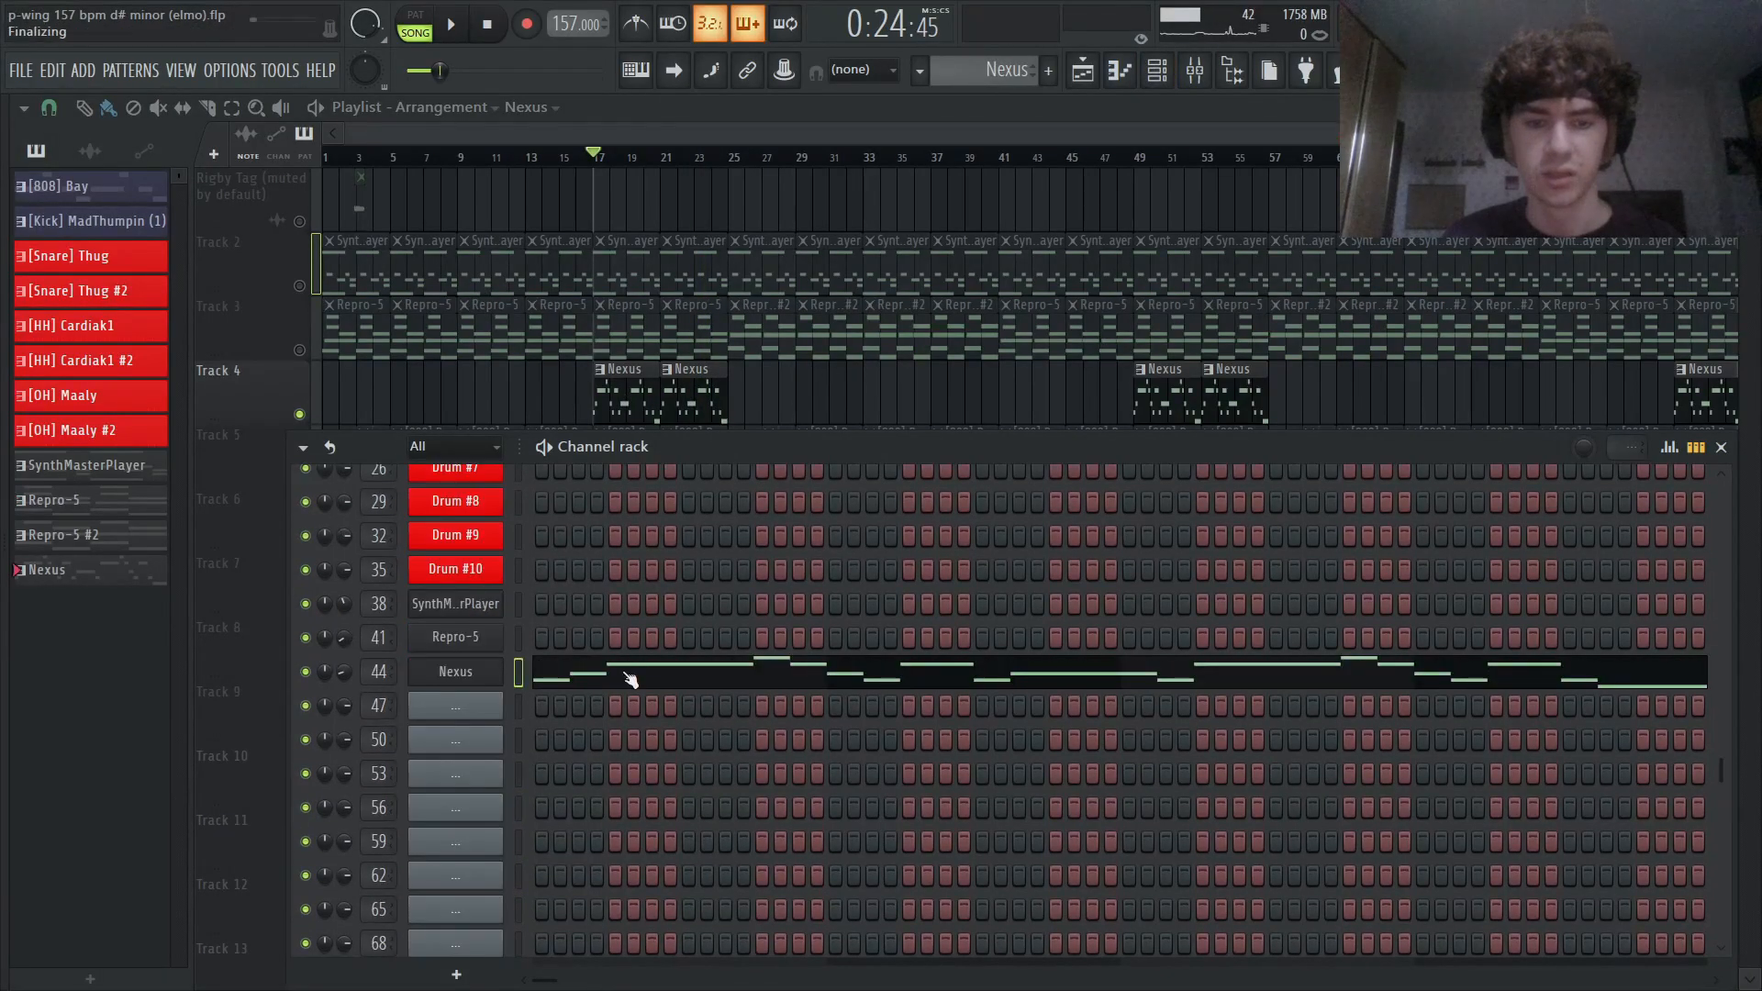
{"action": "left_click", "coordinate": [632, 678]}
{"action": "key", "text": "space"}
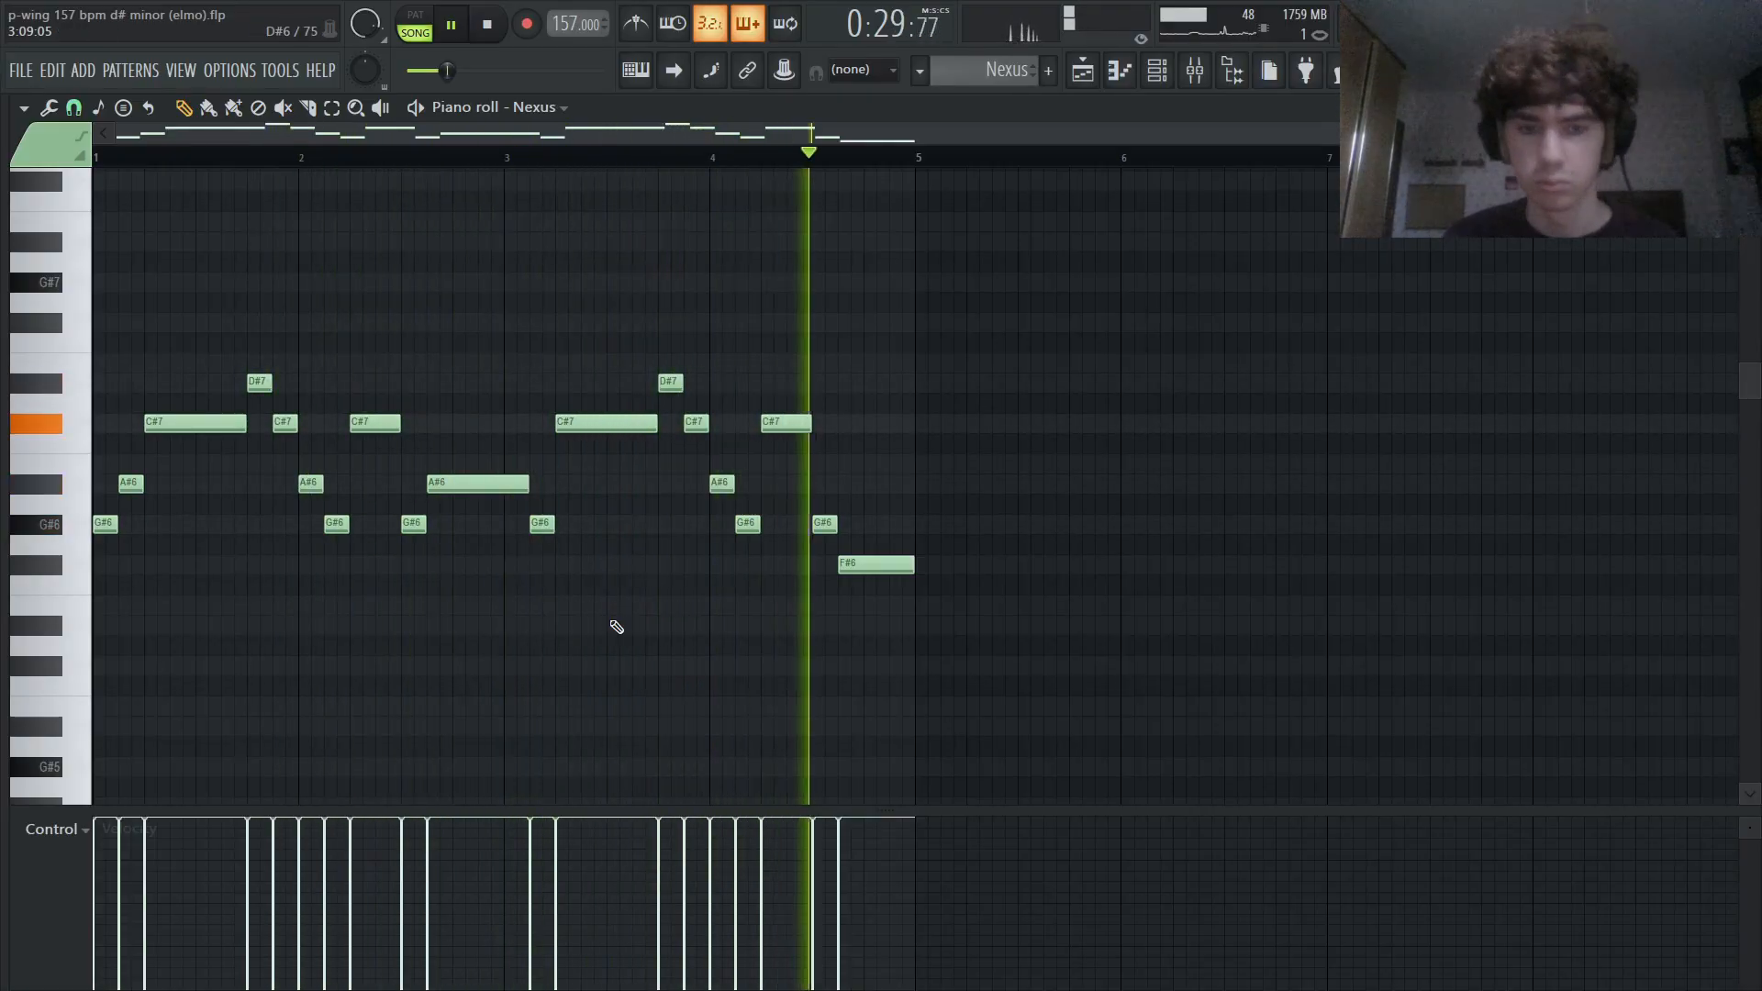
{"action": "key", "text": "space"}
{"action": "key", "text": "F5"}
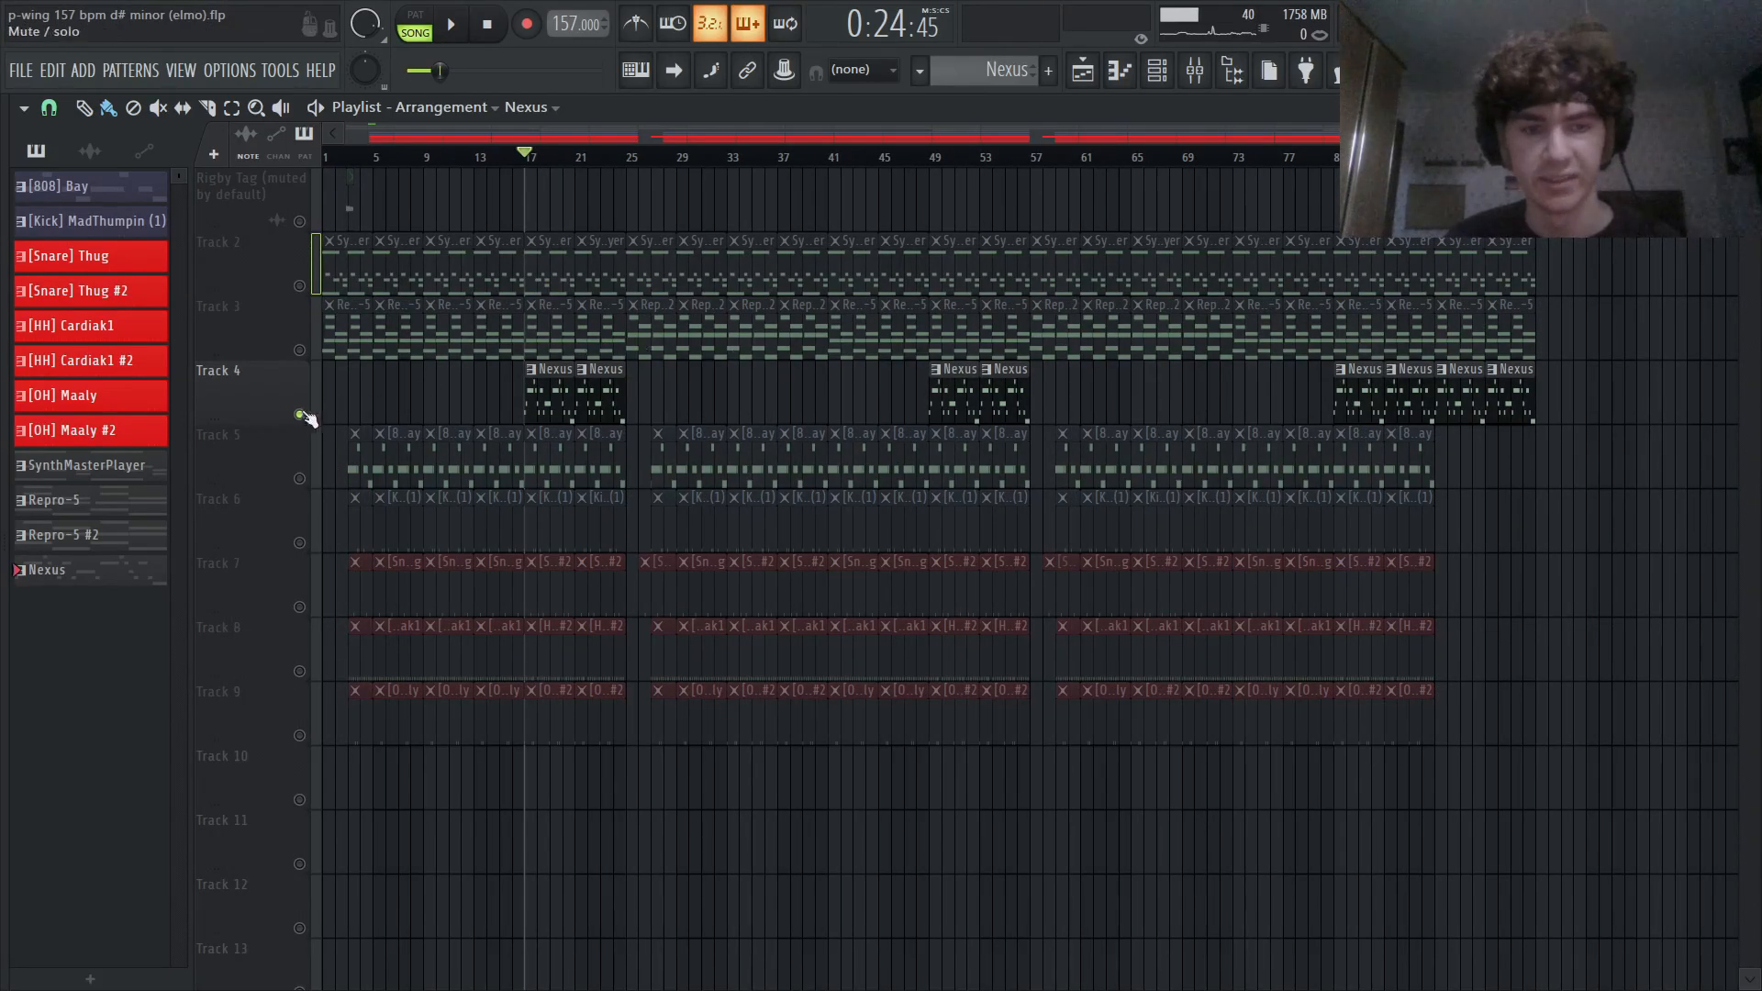
- Mute Track 4, unmute Tracks 5 to 9, and audition the 808 and drums together from bar 17
{"action": "scroll", "coordinate": [276, 401], "scroll_direction": "up", "scroll_amount": 4}
{"action": "scroll", "coordinate": [403, 468], "scroll_direction": "down", "scroll_amount": 4}
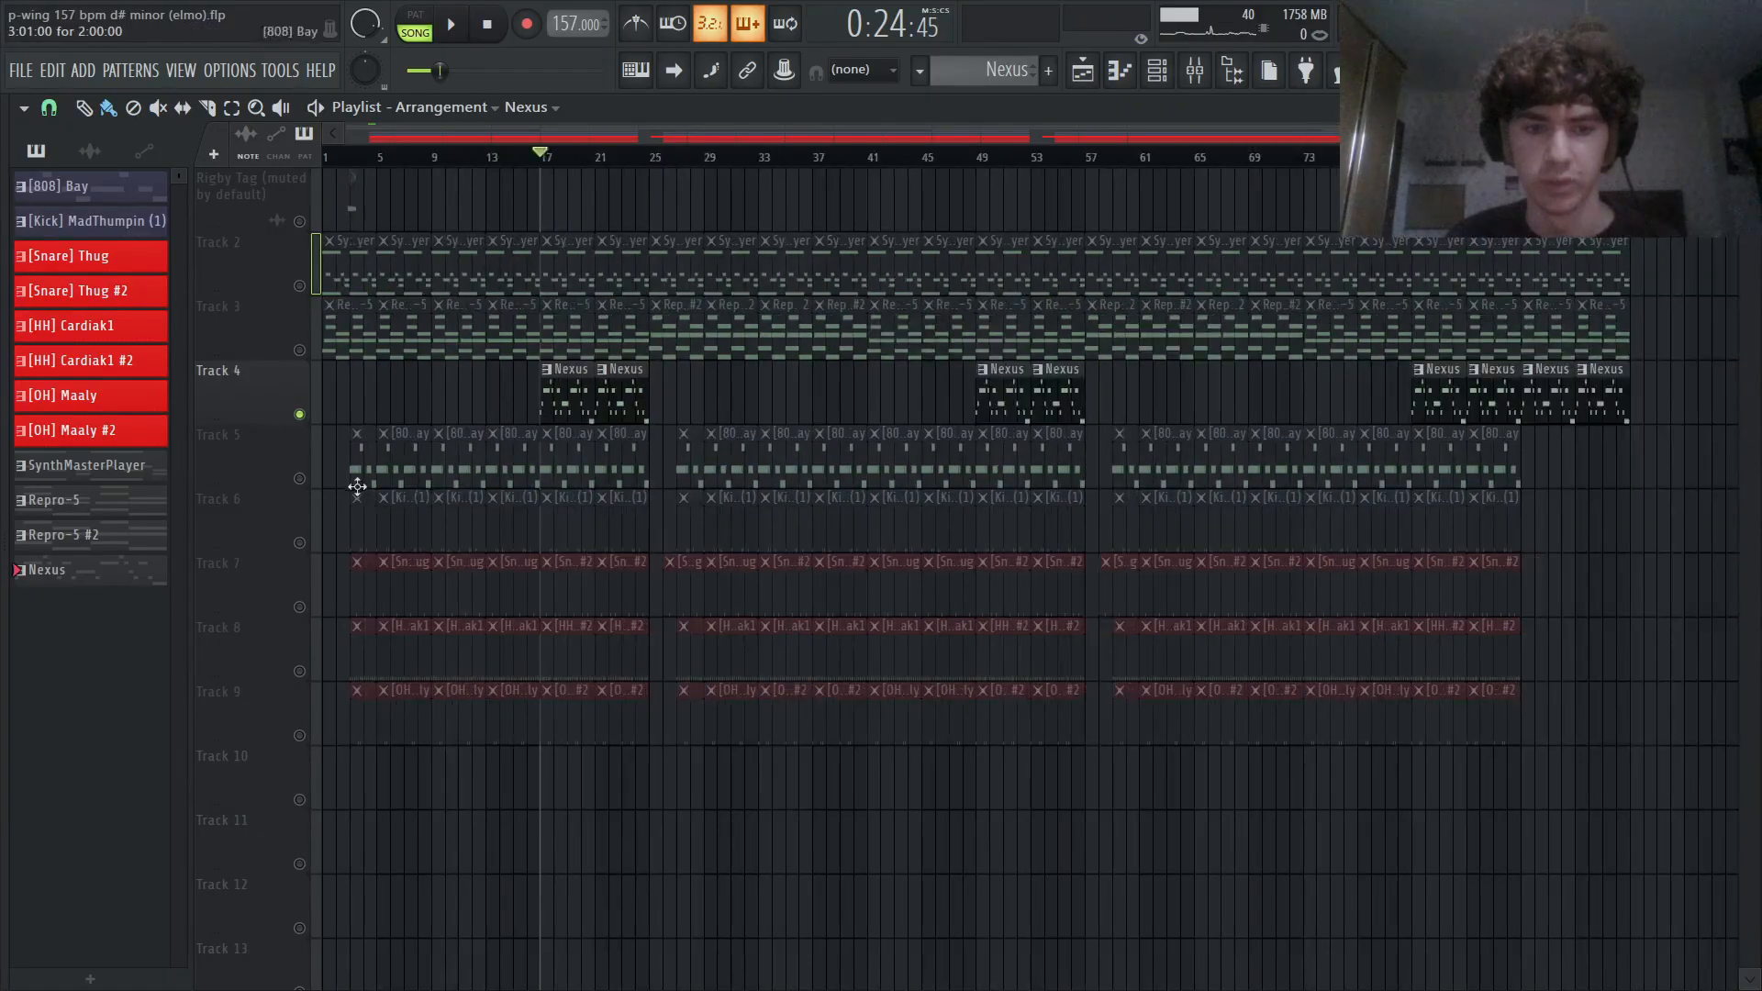
{"action": "left_click", "coordinate": [301, 478]}
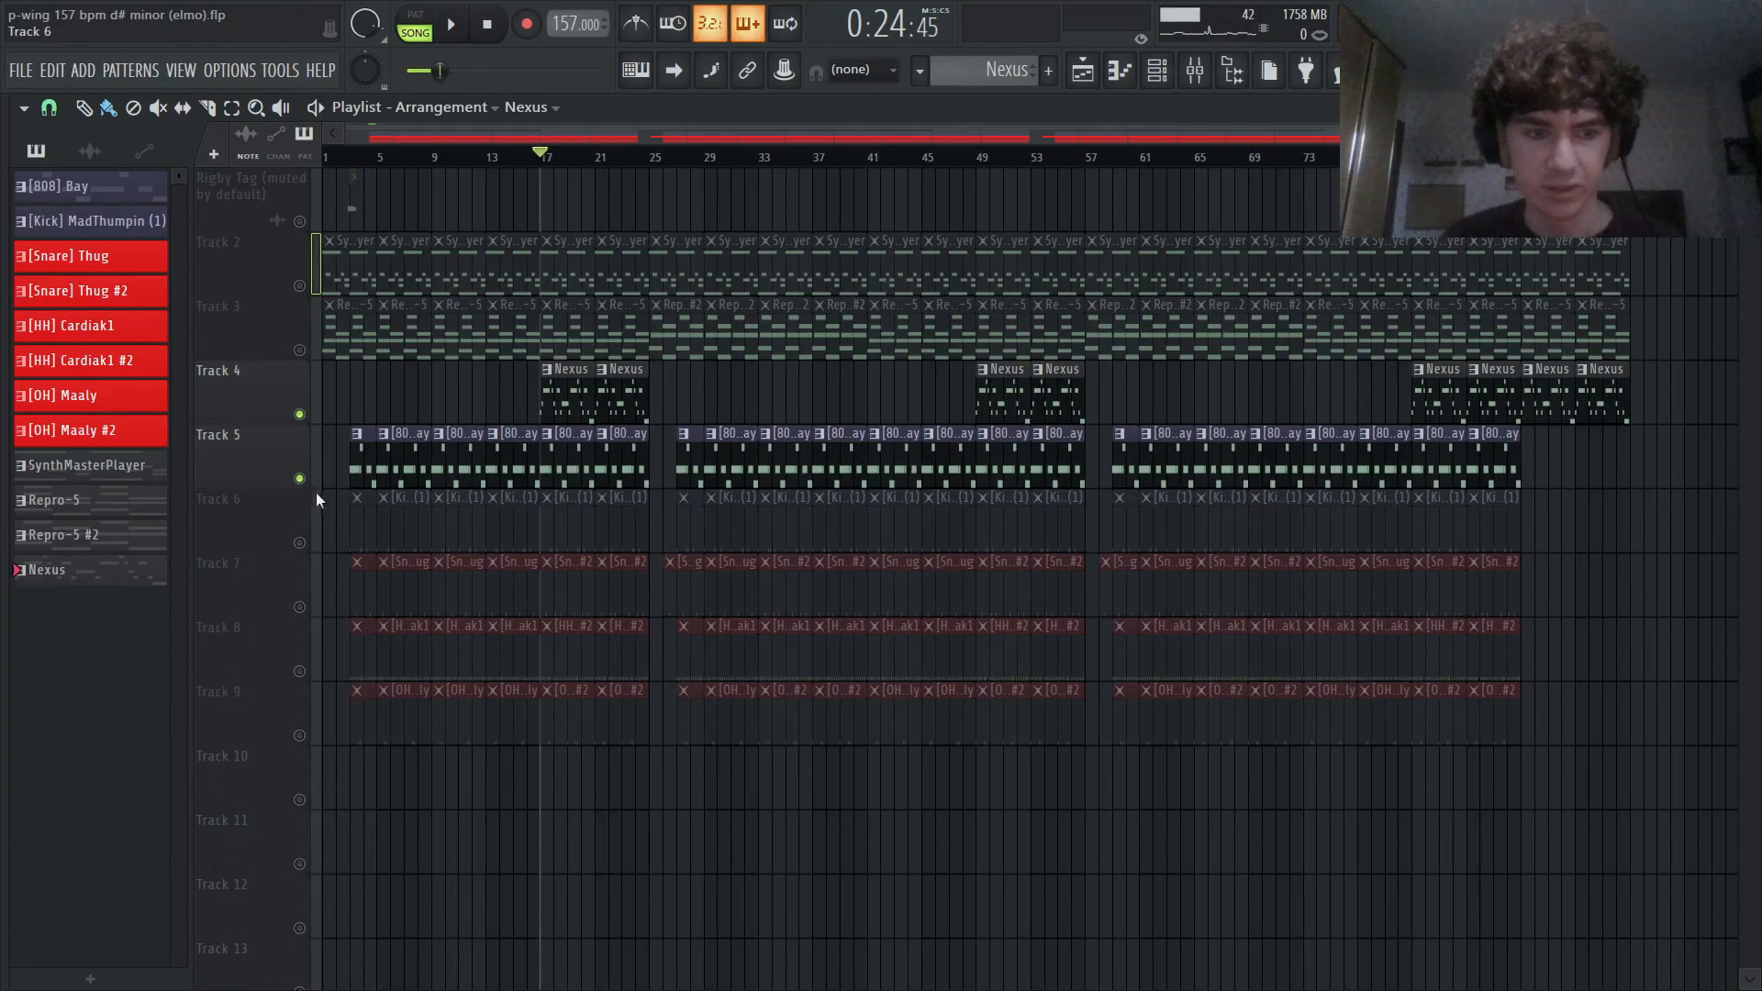
{"action": "left_click", "coordinate": [301, 414]}
{"action": "left_click", "coordinate": [300, 545]}
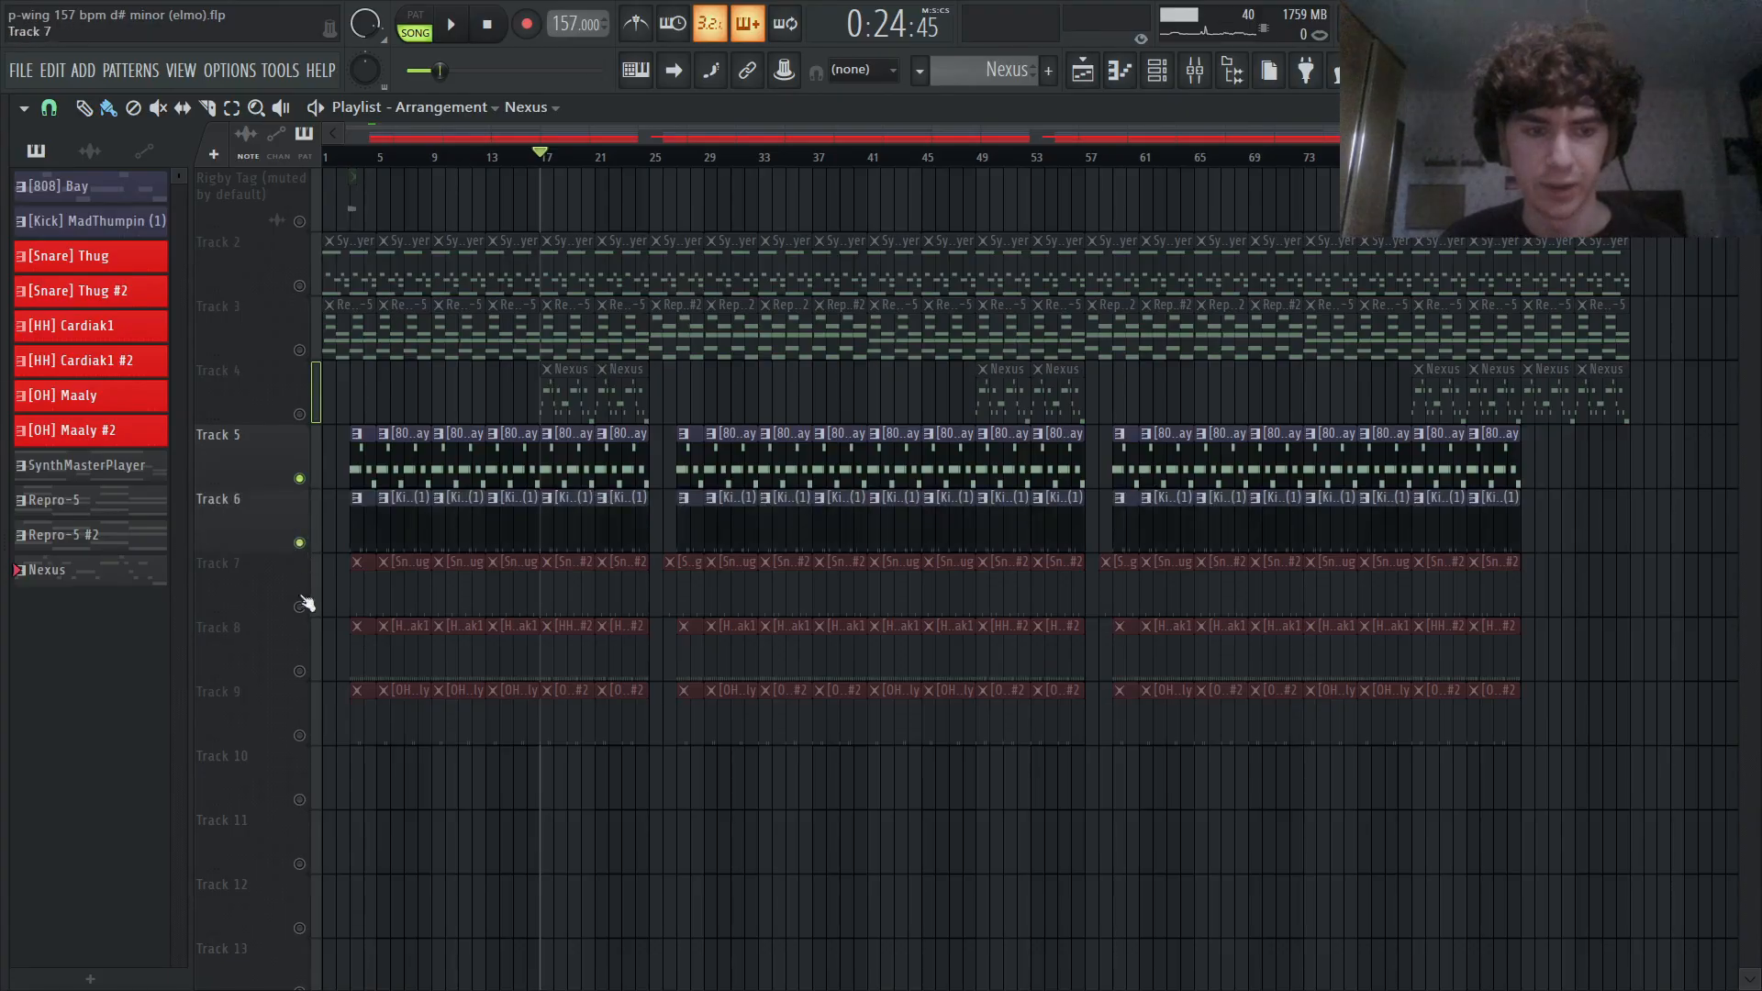
{"action": "left_click", "coordinate": [299, 607]}
{"action": "left_click", "coordinate": [299, 671]}
{"action": "left_click", "coordinate": [299, 735]}
{"action": "key", "text": "space"}
{"action": "scroll", "coordinate": [371, 486], "scroll_direction": "up", "scroll_amount": 1}
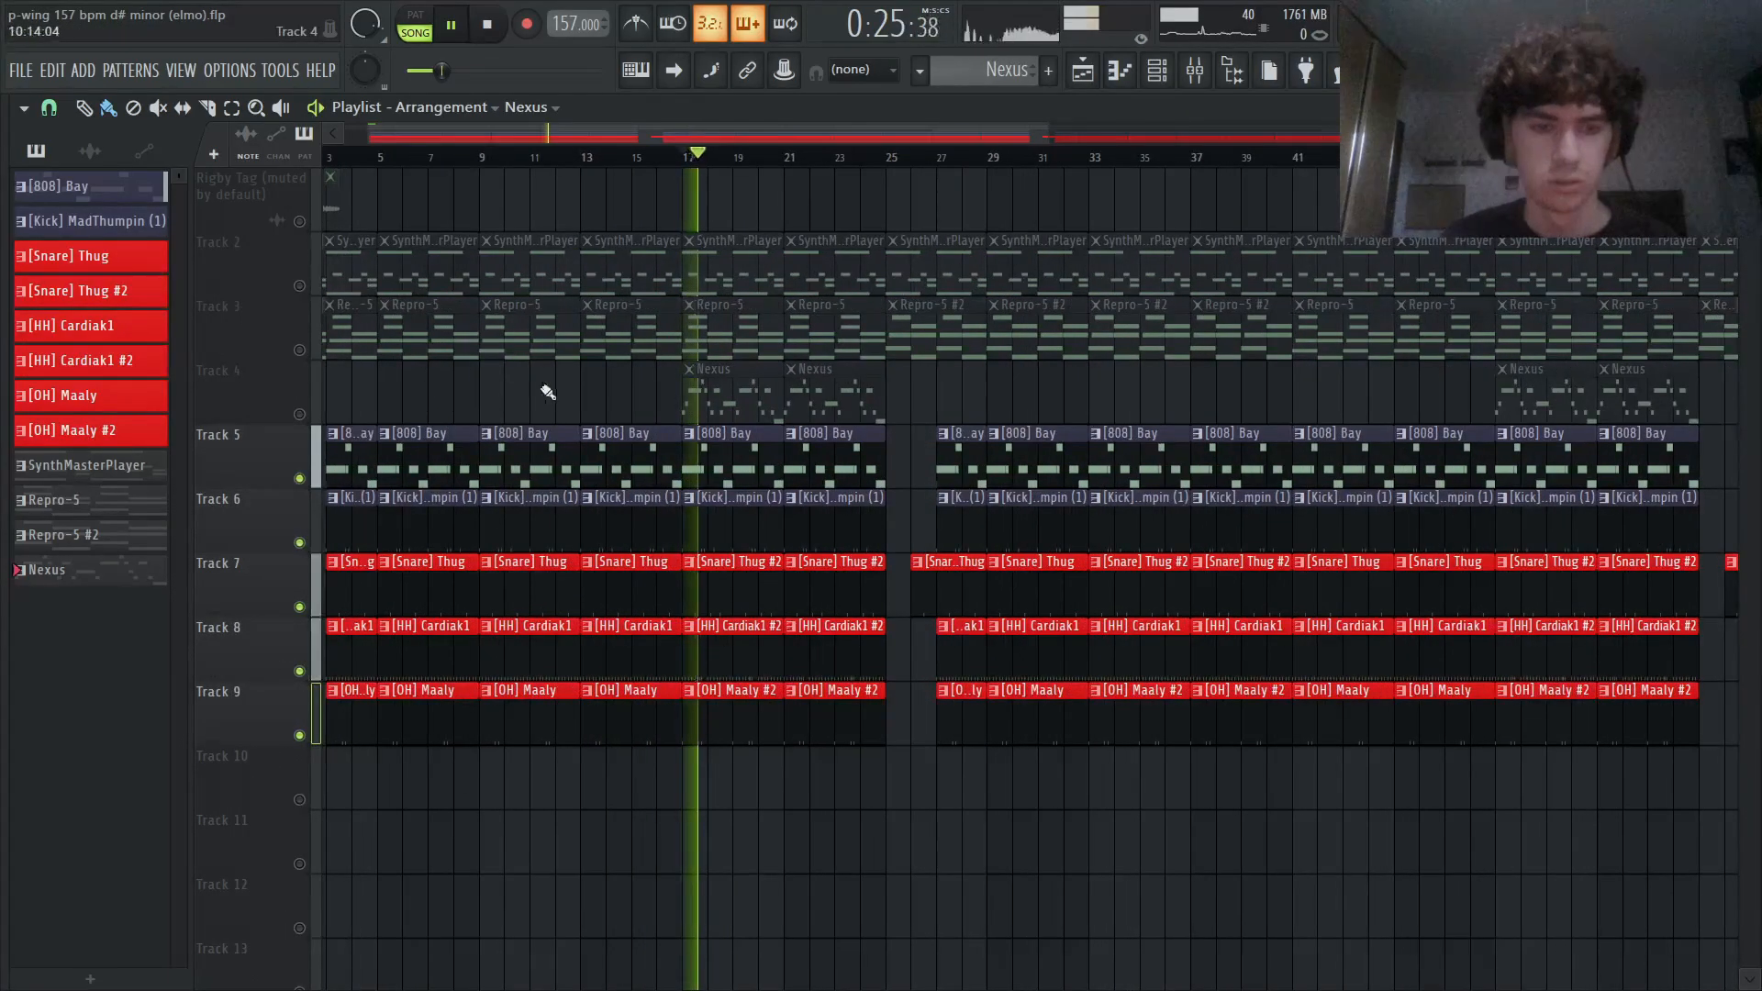
{"action": "scroll", "coordinate": [711, 390], "scroll_direction": "up", "scroll_amount": 1}
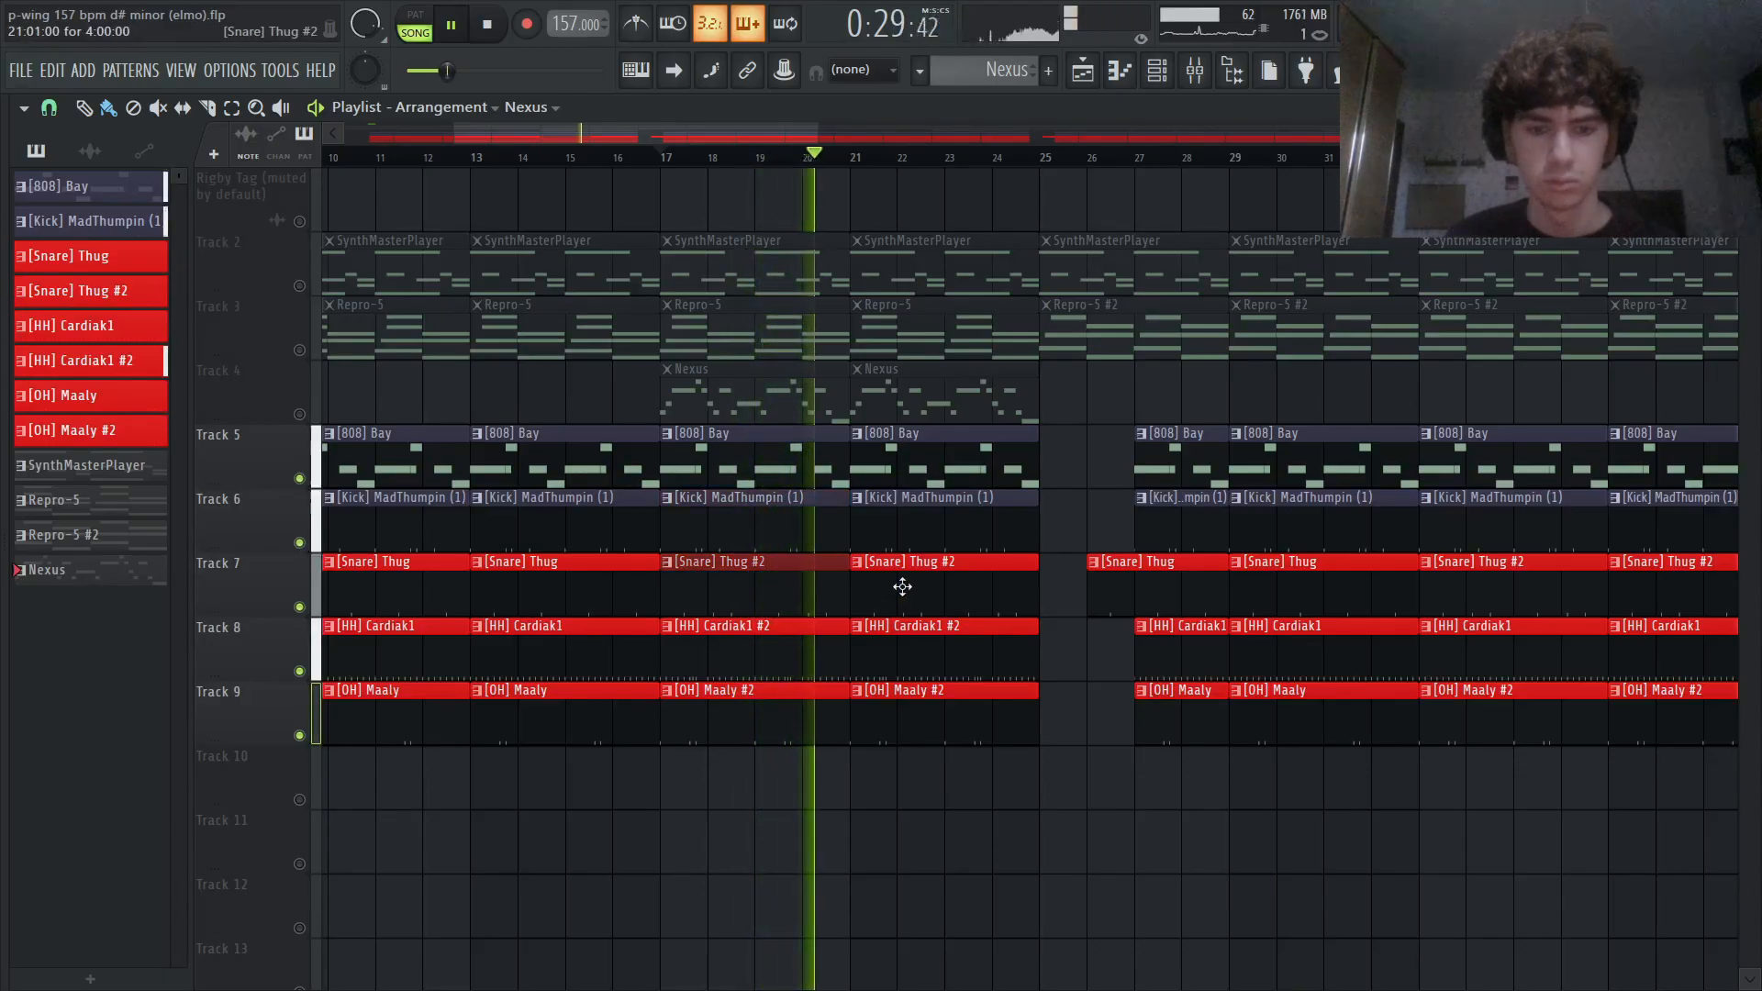
{"action": "key", "text": "space"}
- Select the [808] Bay pattern and play it with its sampler settings shown
{"action": "double_click", "coordinate": [688, 468]}
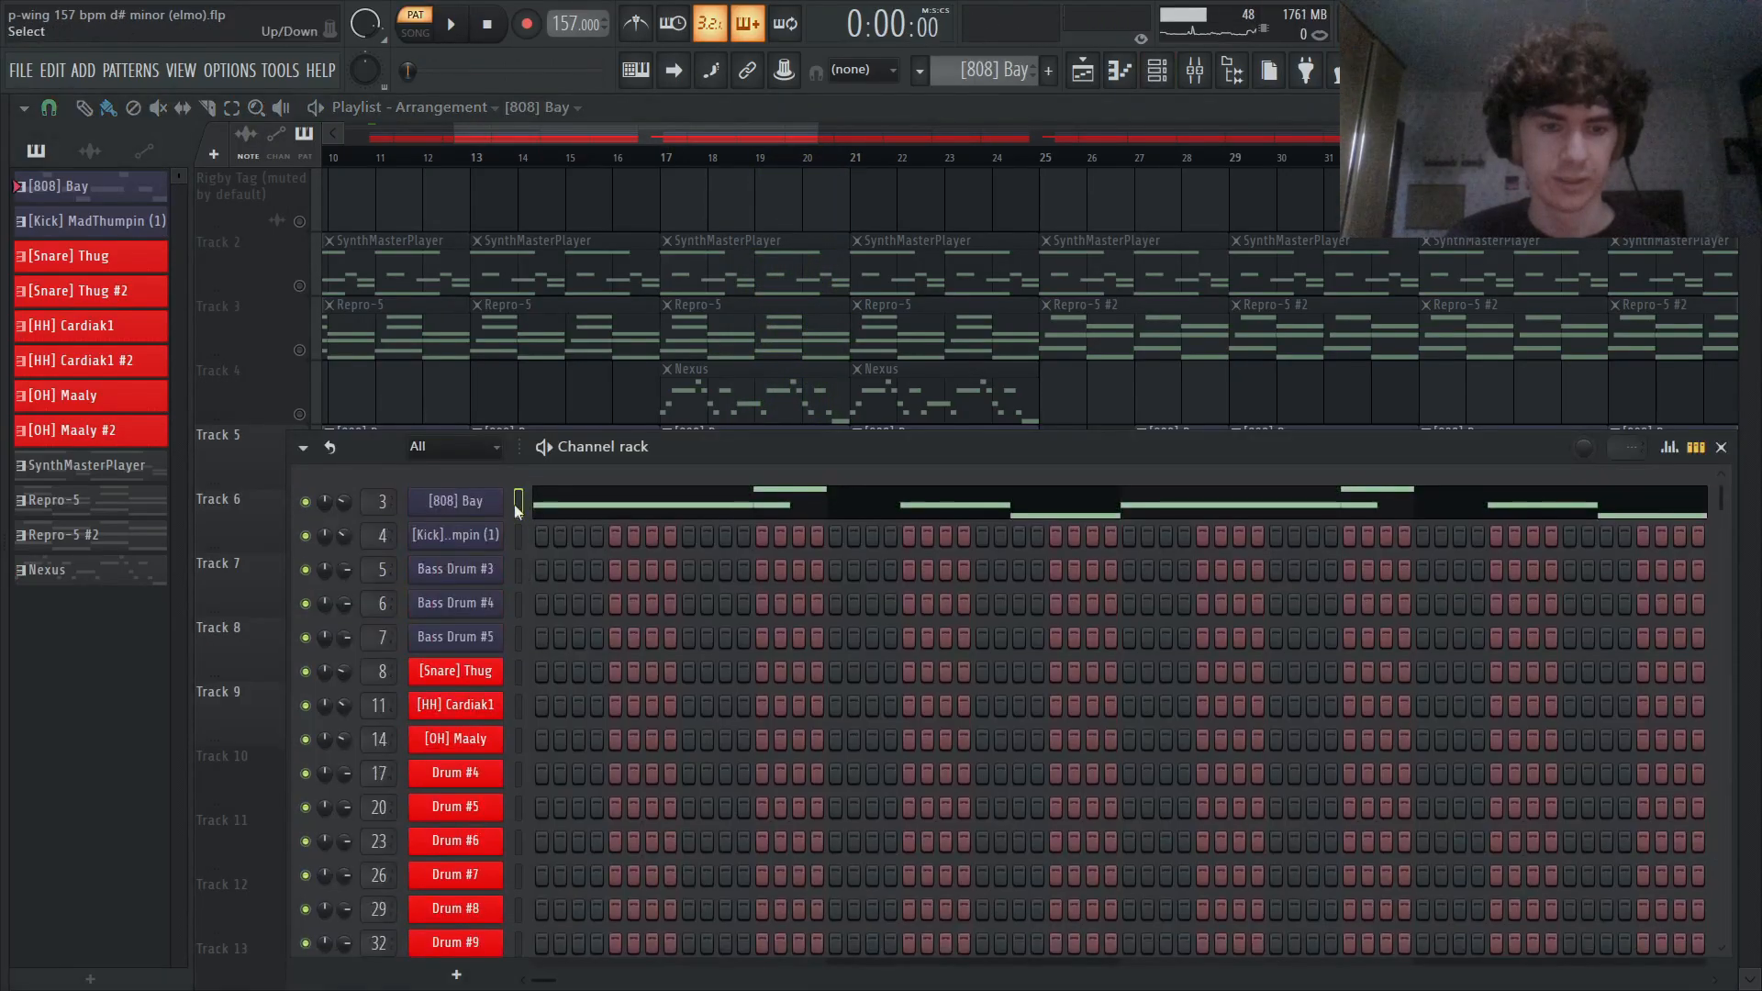
{"action": "left_click", "coordinate": [483, 500]}
{"action": "key", "text": "space"}
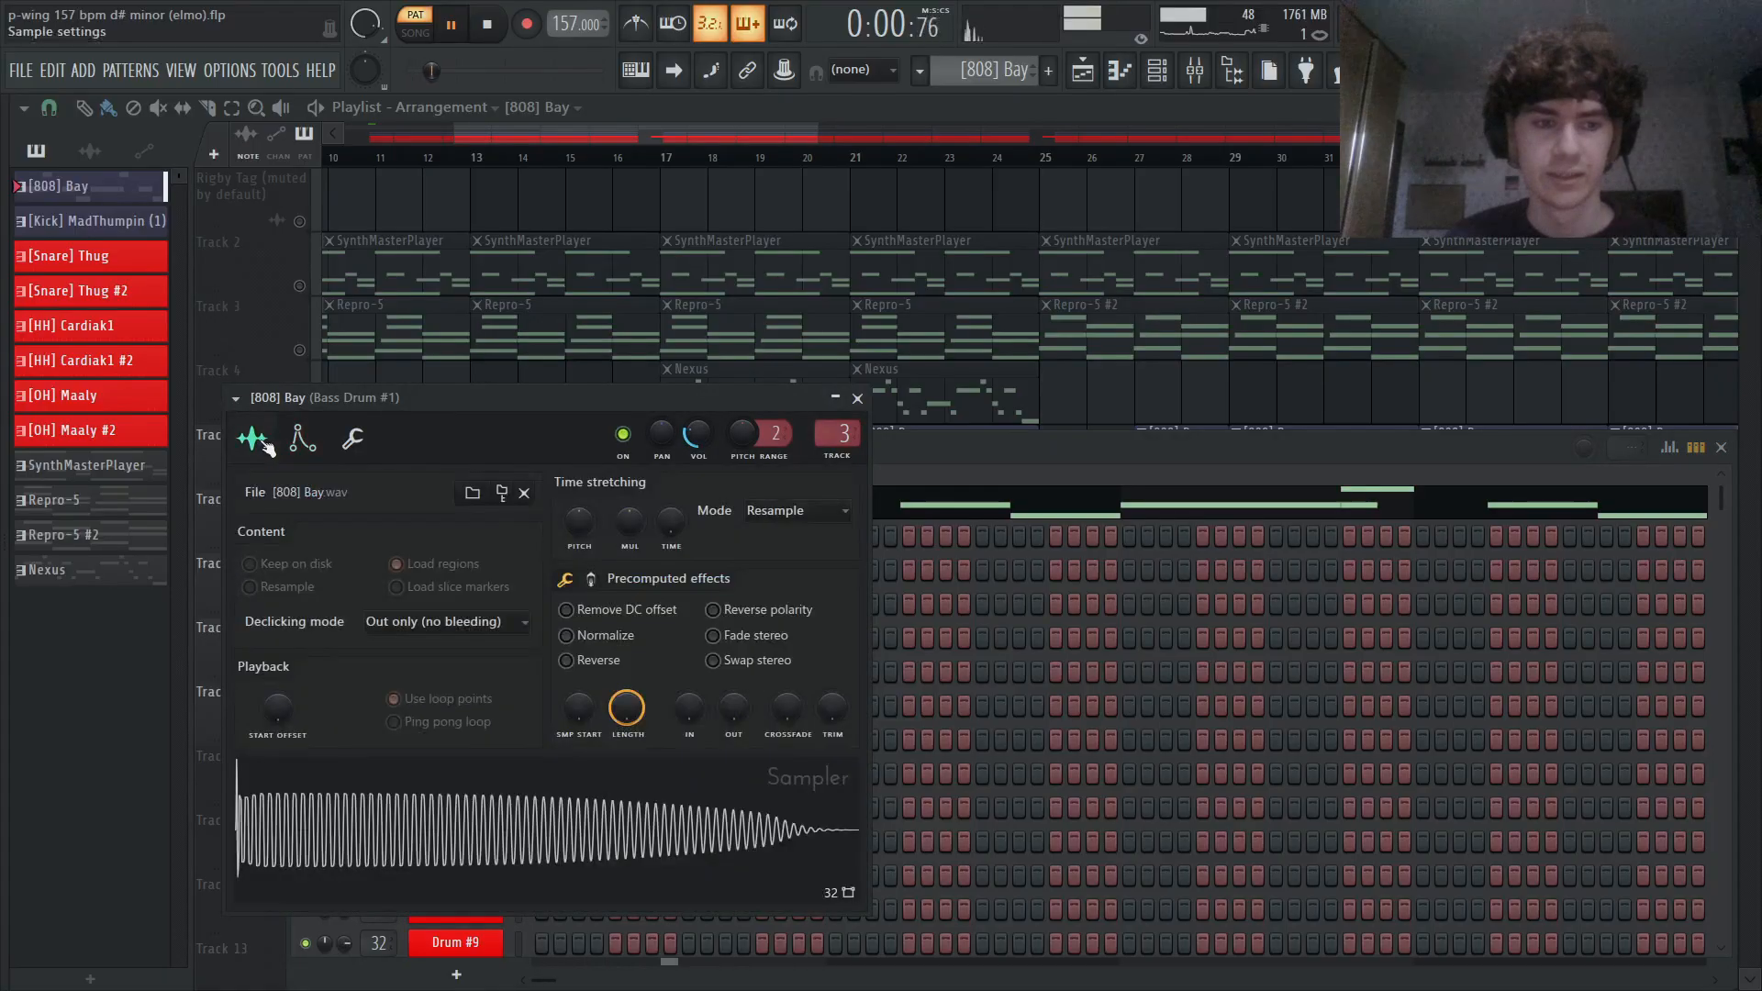
- Inspect the [808] Bay notes in the piano roll during playback, stop, and return to the playlist
{"action": "left_click", "coordinate": [934, 472]}
{"action": "left_click", "coordinate": [930, 513]}
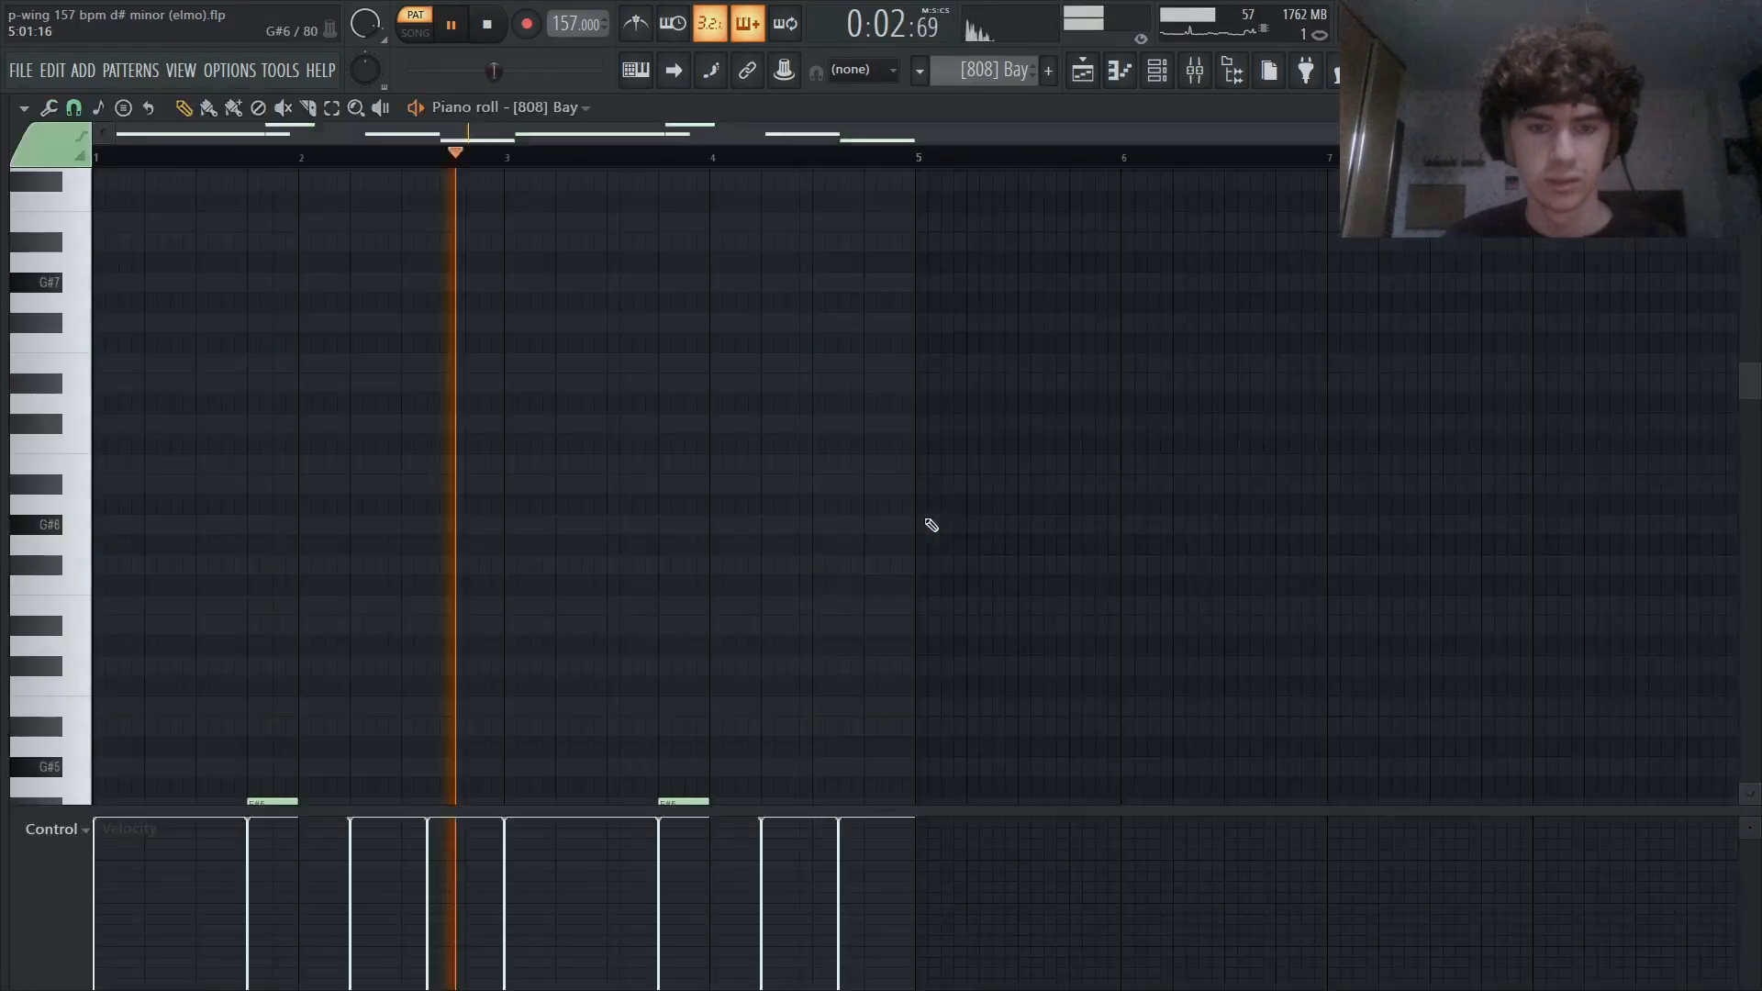
{"action": "scroll", "coordinate": [552, 541], "scroll_direction": "down", "scroll_amount": 5}
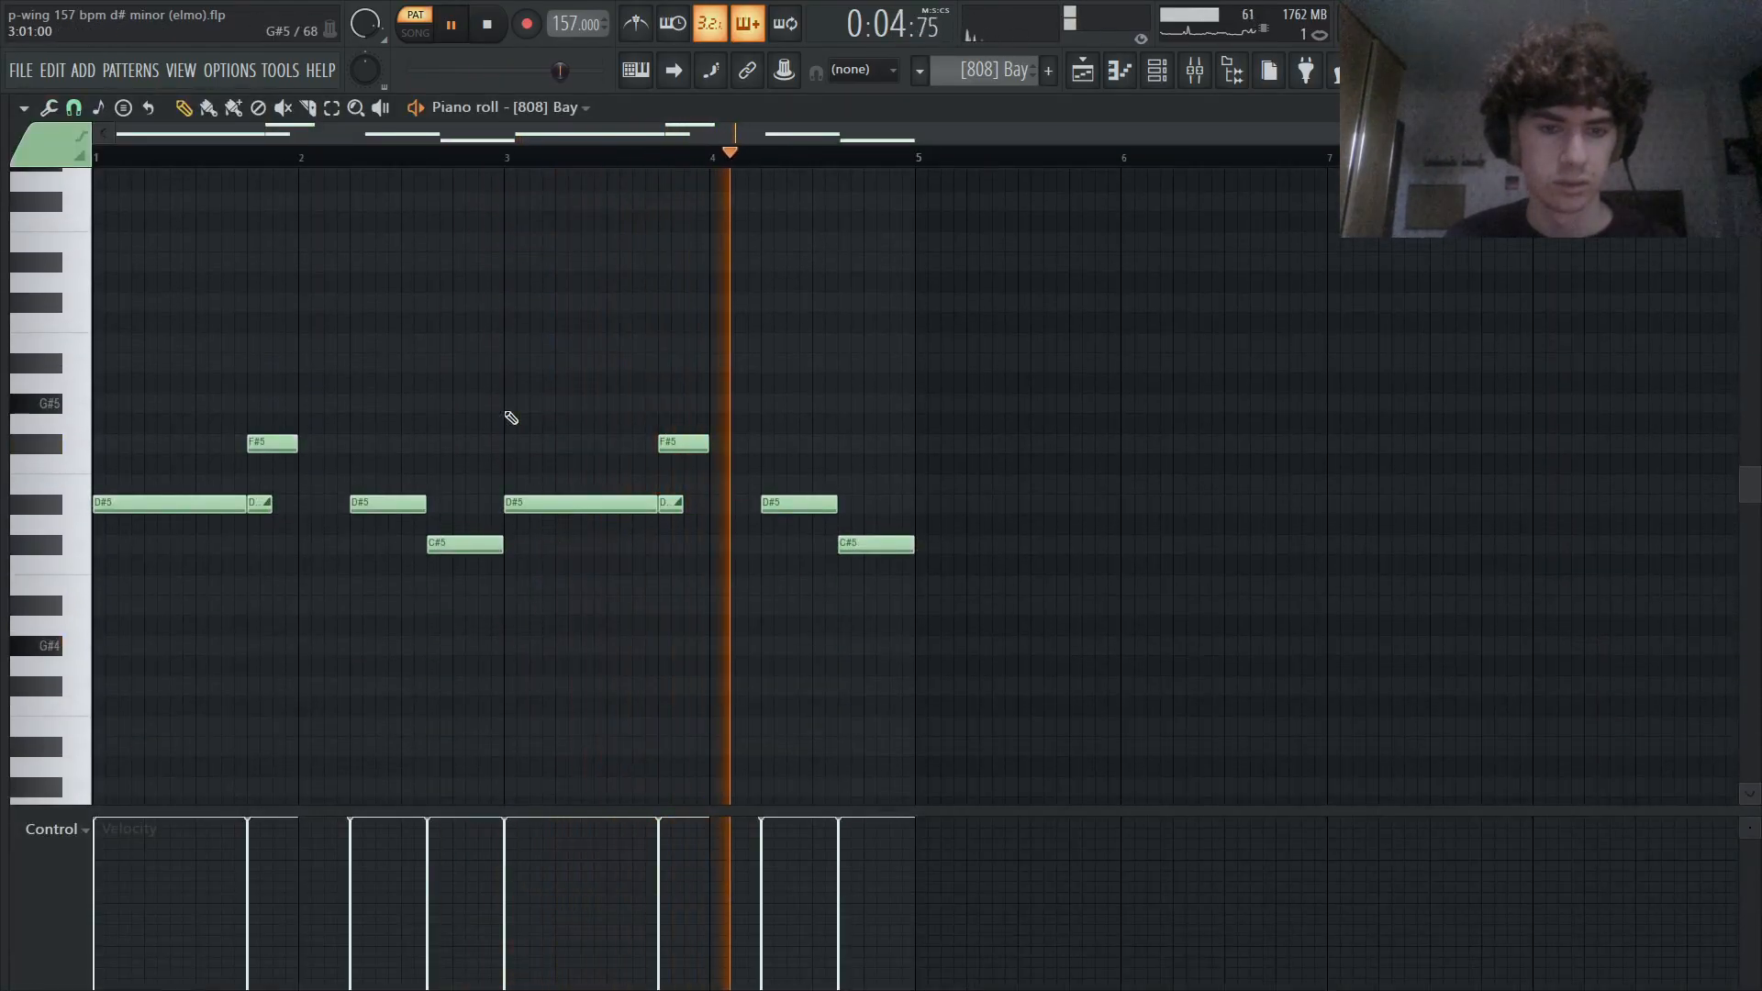
{"action": "key", "text": "space"}
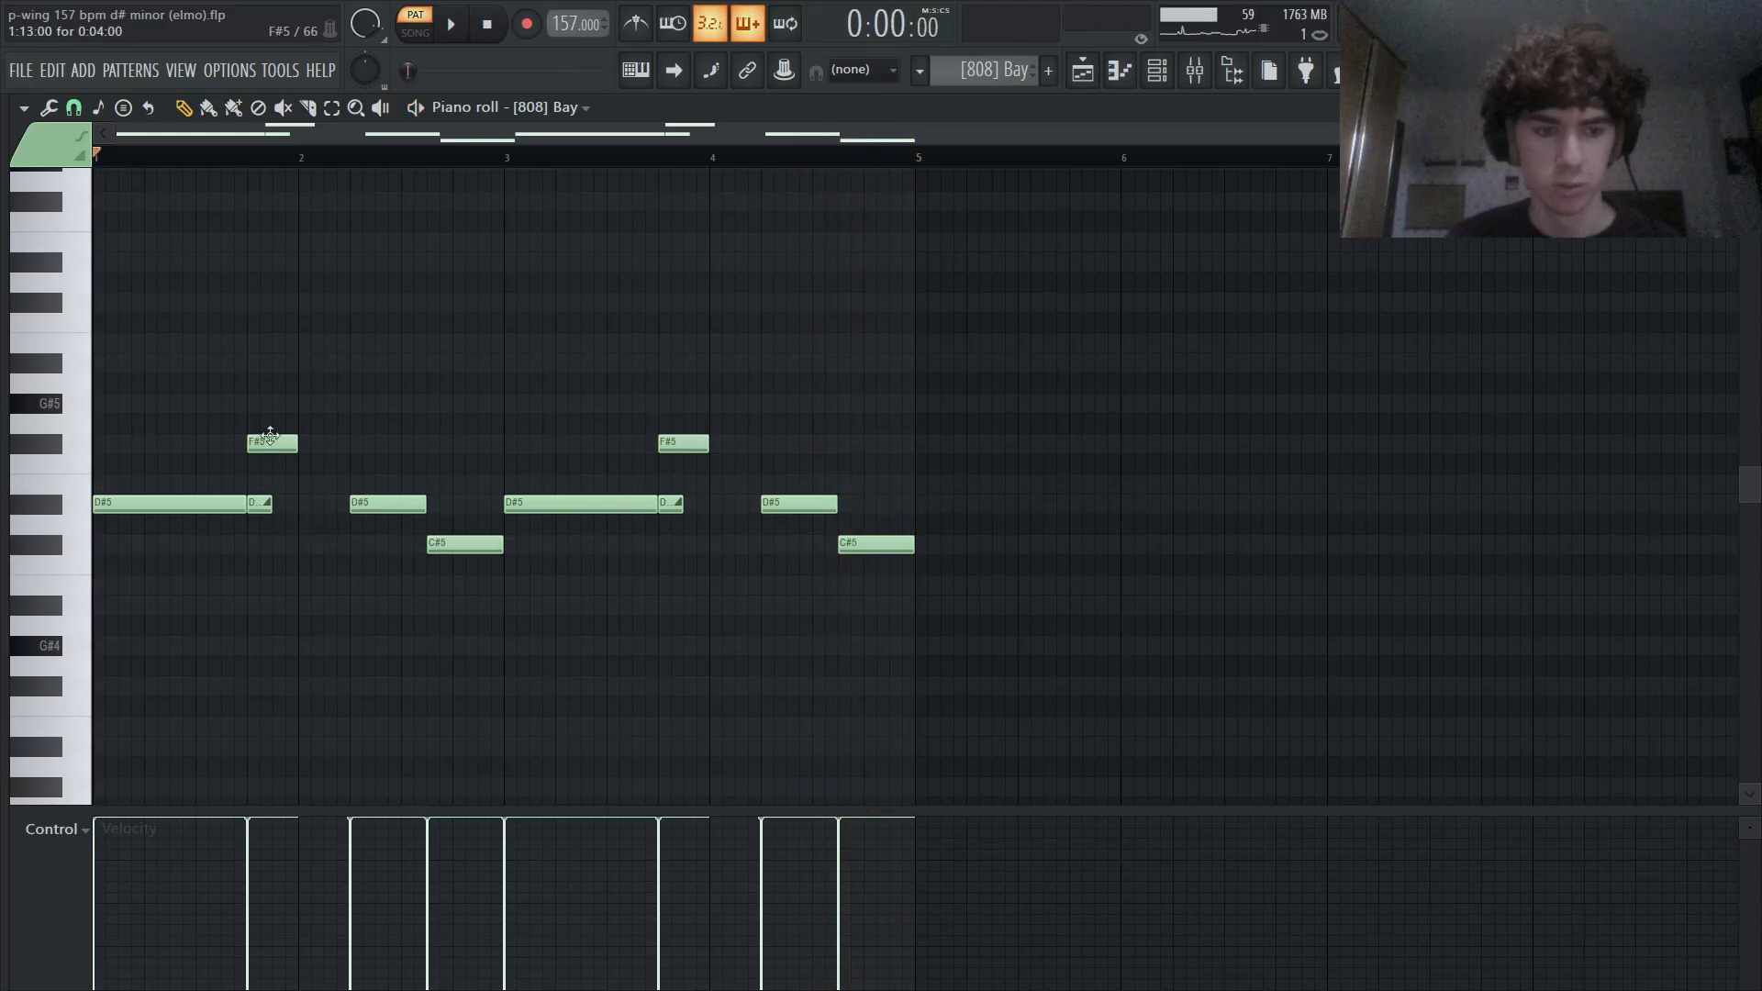
{"action": "left_click", "coordinate": [1748, 108]}
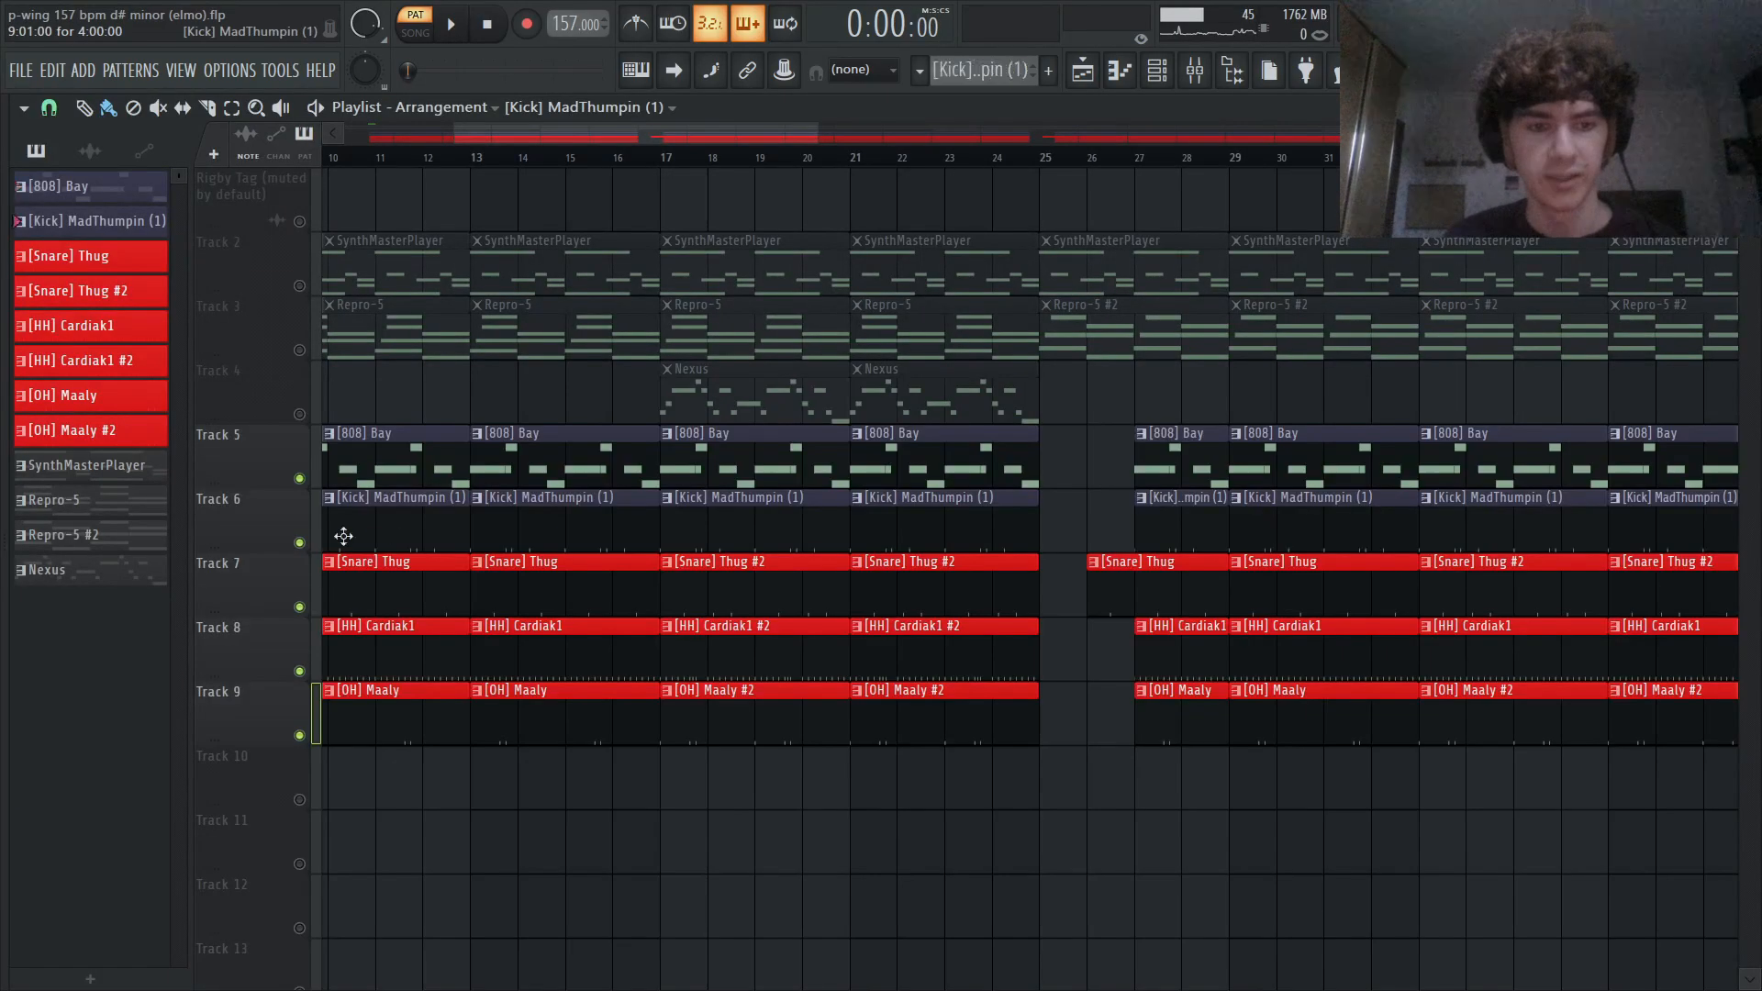
- Solo Track 6 and audition the [Kick] MadThumpin (1) pattern while examining its sampler settings
{"action": "right_click", "coordinate": [301, 542]}
{"action": "key", "text": "space"}
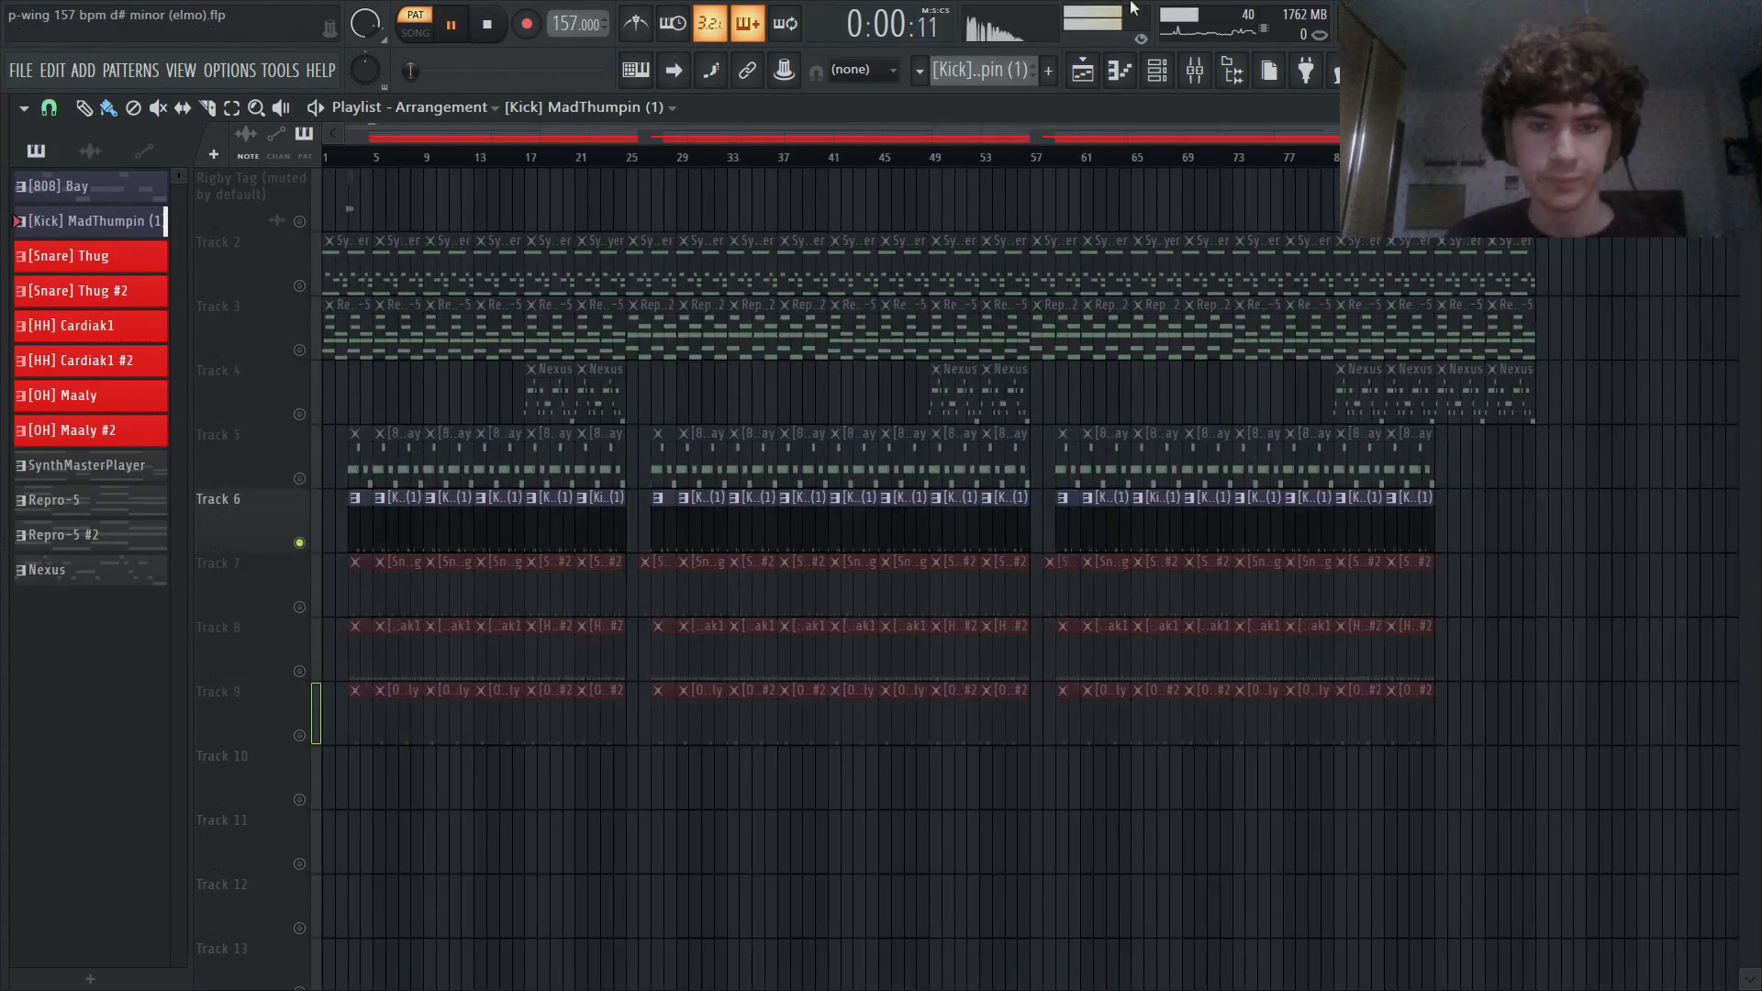
{"action": "left_click", "coordinate": [1157, 70]}
{"action": "left_click", "coordinate": [492, 541]}
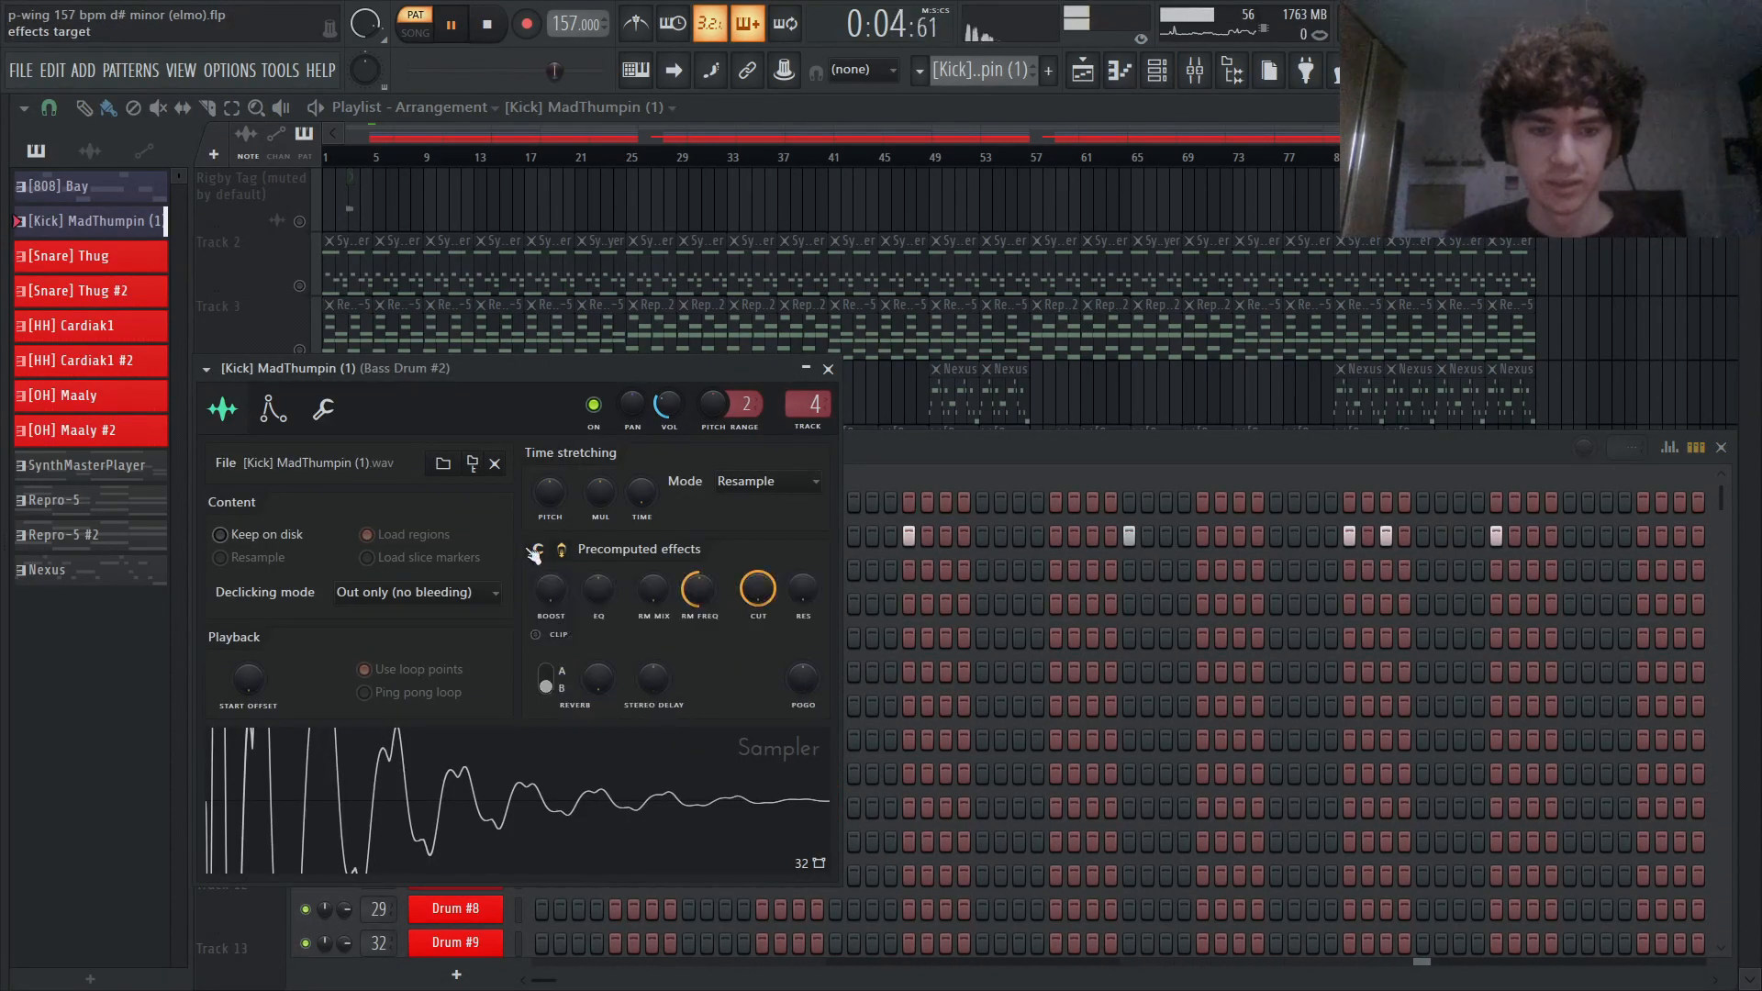
{"action": "key", "text": "space"}
{"action": "mouse_move", "coordinate": [925, 450]}
{"action": "left_mouse_down"}
{"action": "mouse_move", "coordinate": [983, 450]}
{"action": "mouse_move", "coordinate": [949, 450]}
{"action": "left_mouse_up"}
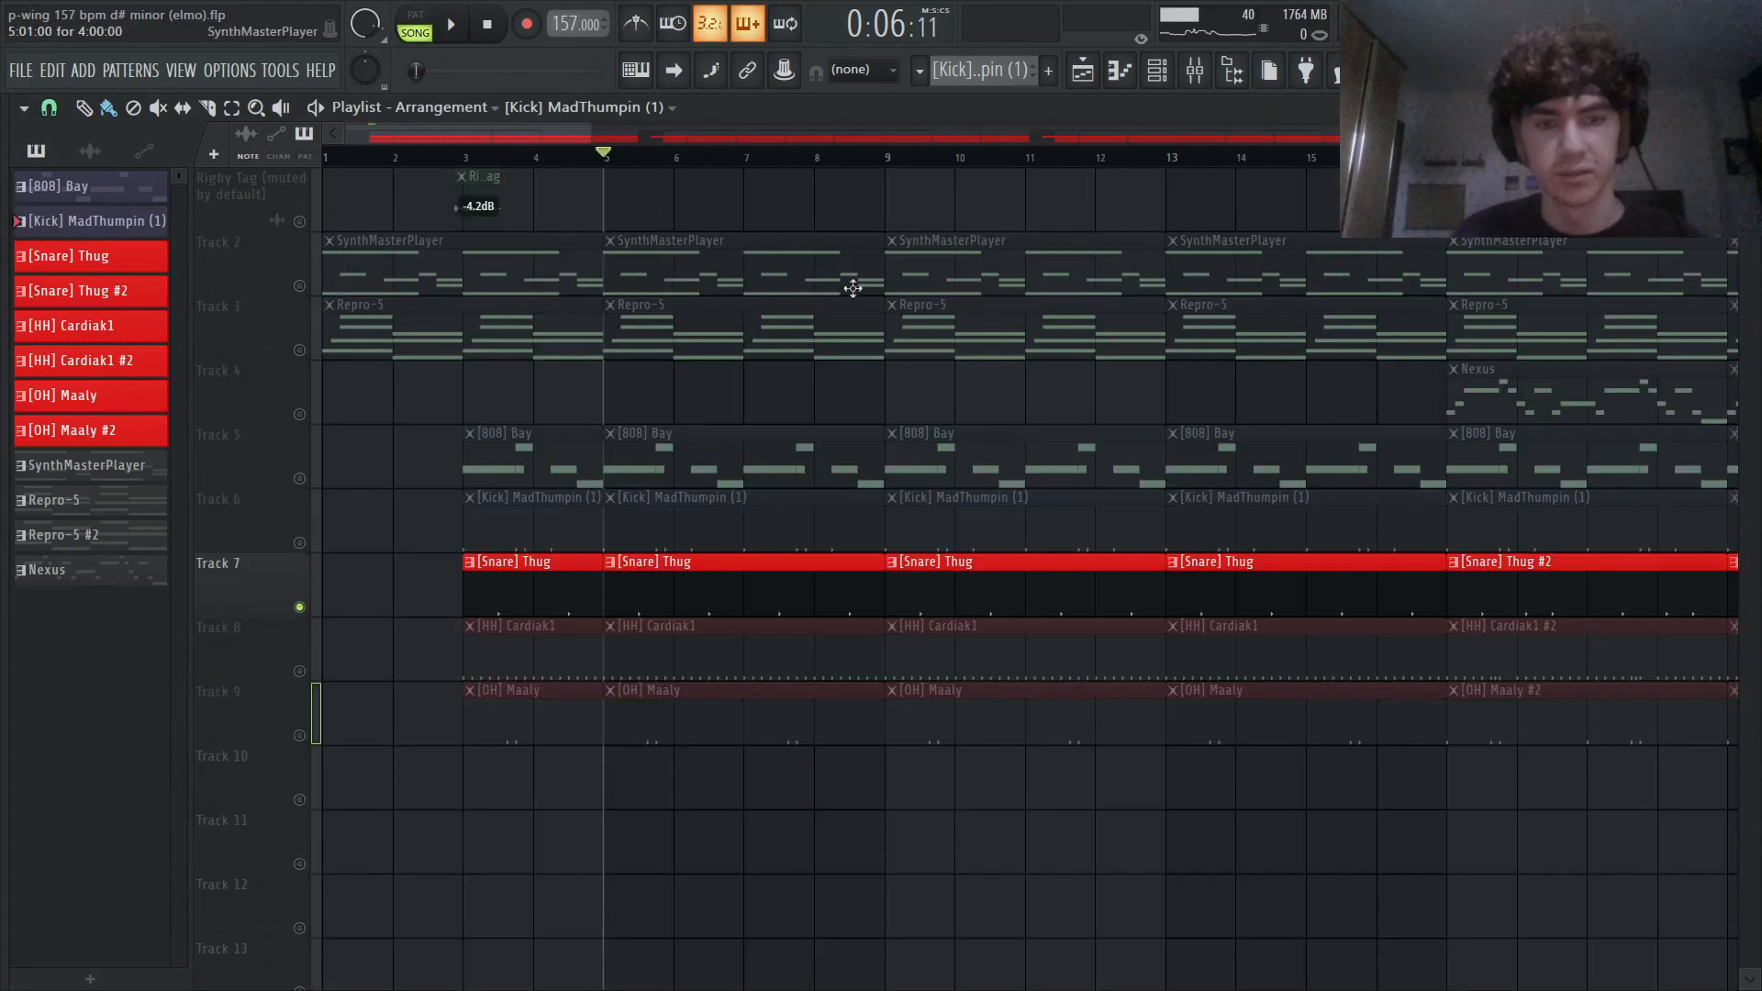
- Audition the soloed Track 7 snare and bring up the [Snare] Thug sampler settings, stopping playback
{"action": "left_click", "coordinate": [1159, 74]}
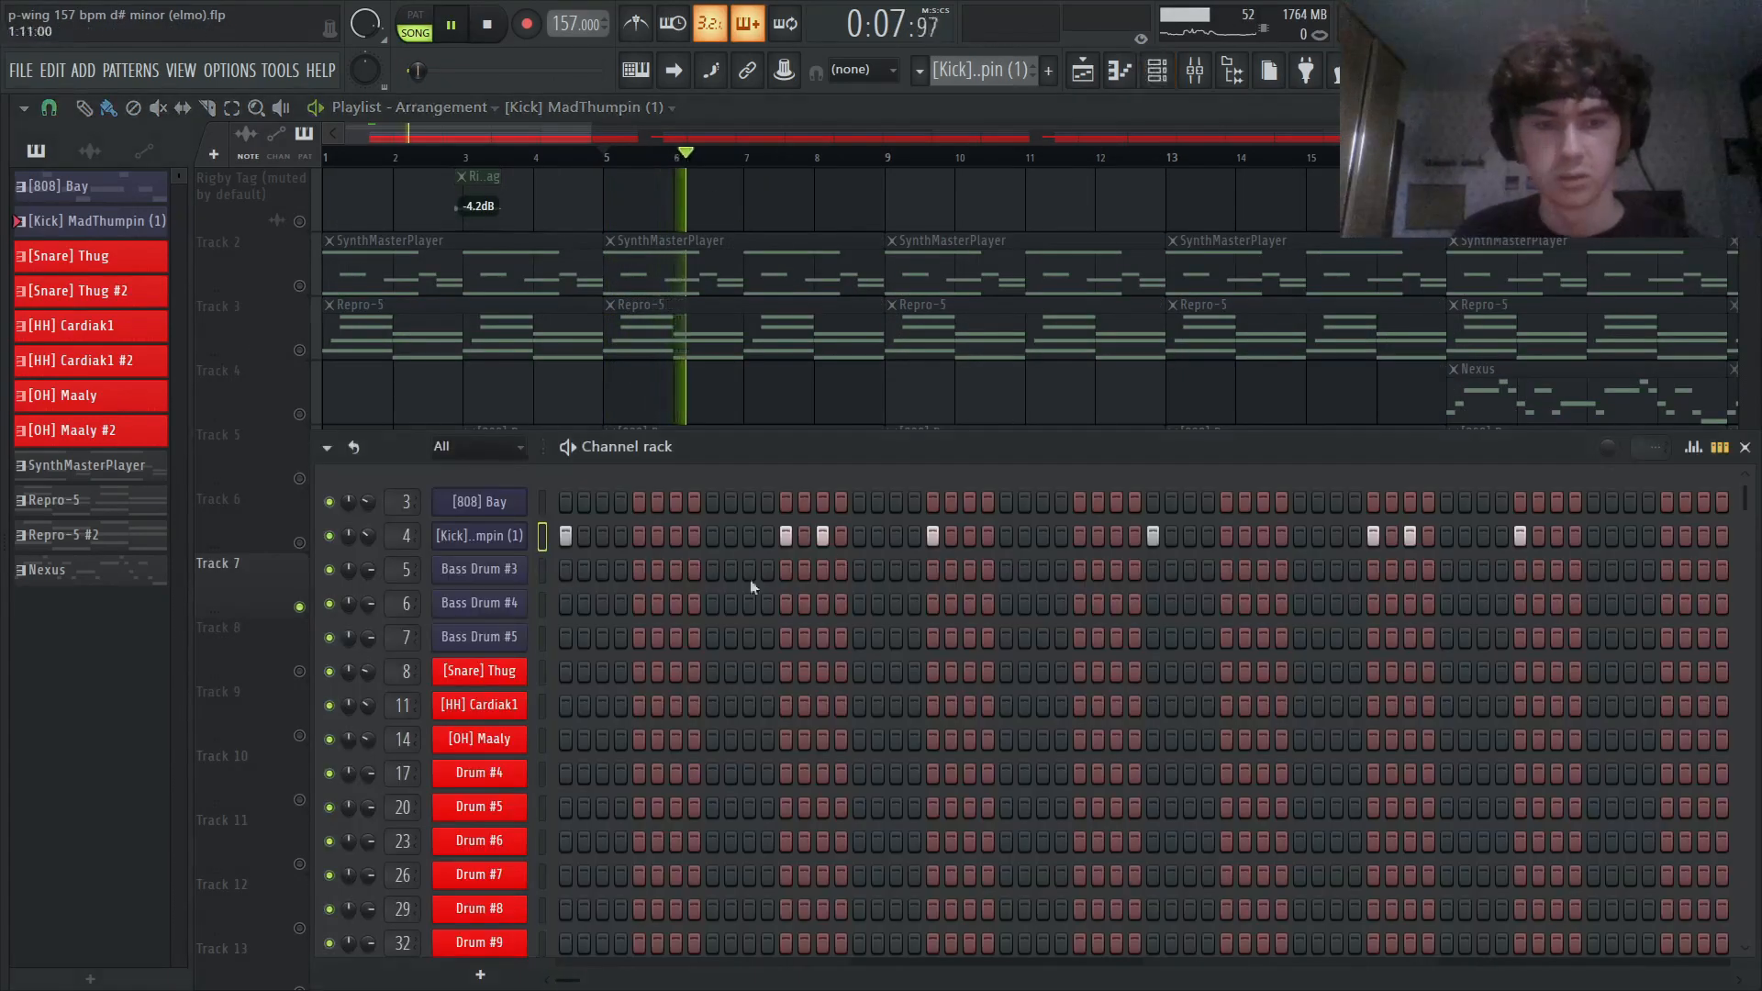
{"action": "scroll", "coordinate": [734, 597], "scroll_direction": "down", "scroll_amount": 3}
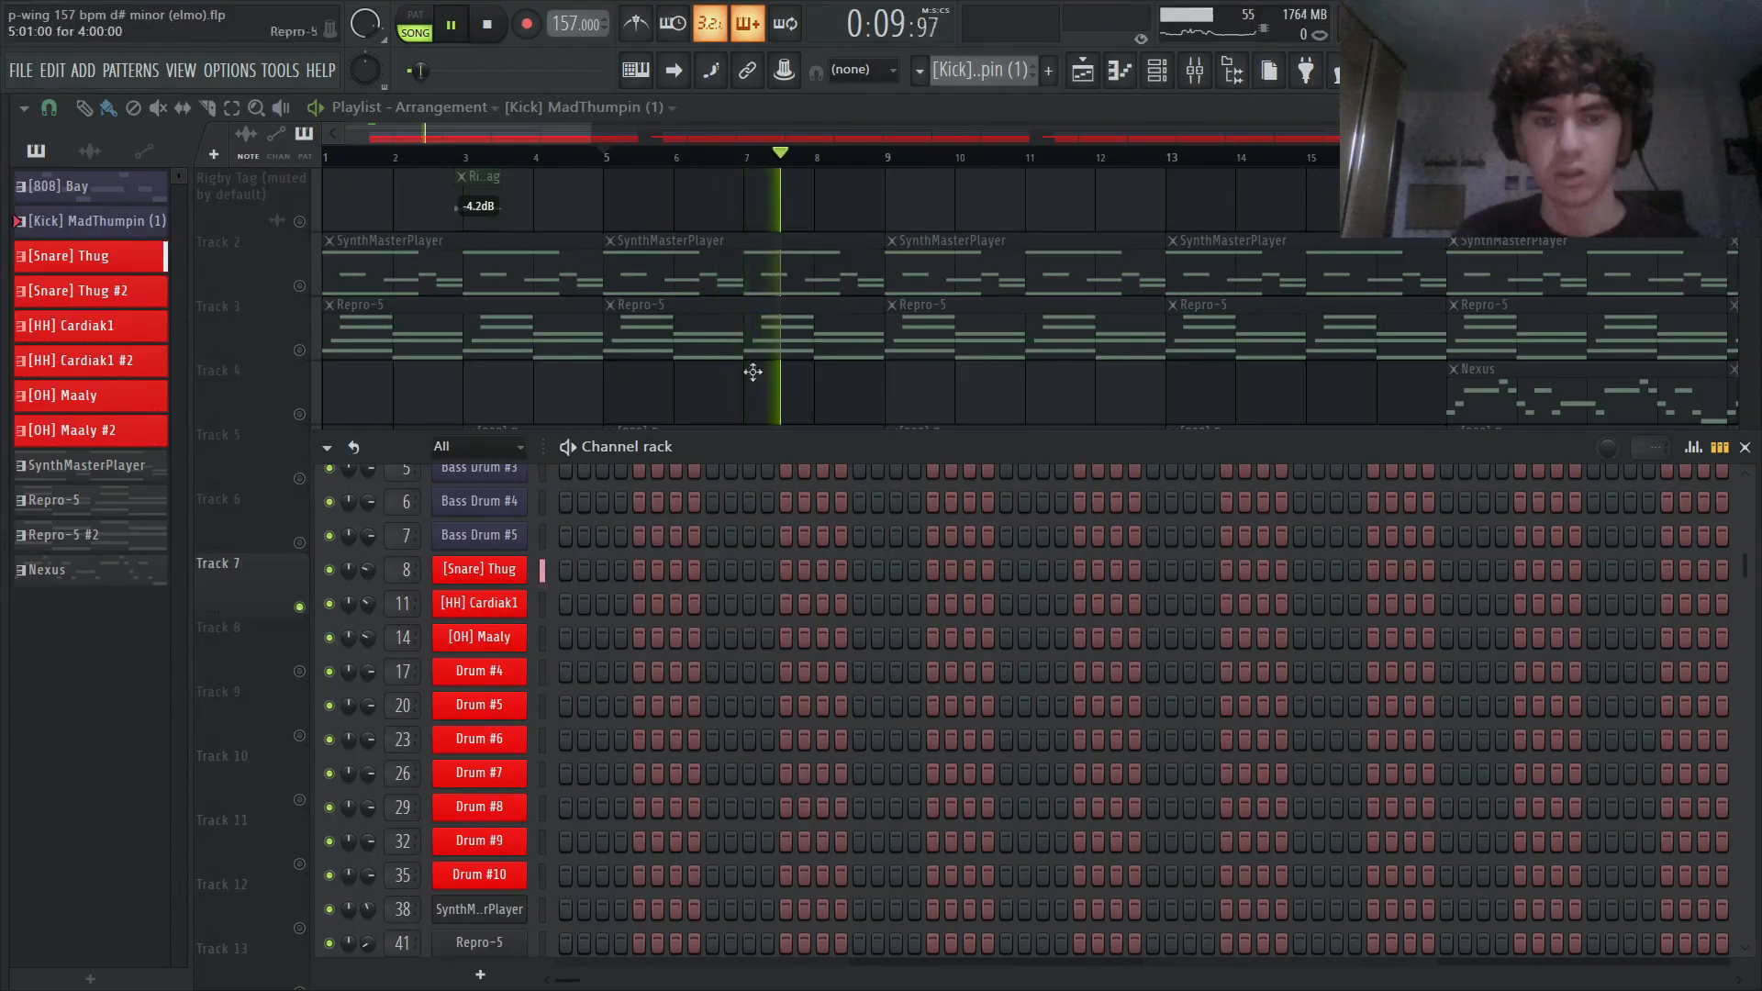
{"action": "left_click", "coordinate": [479, 569]}
{"action": "left_click", "coordinate": [375, 390]}
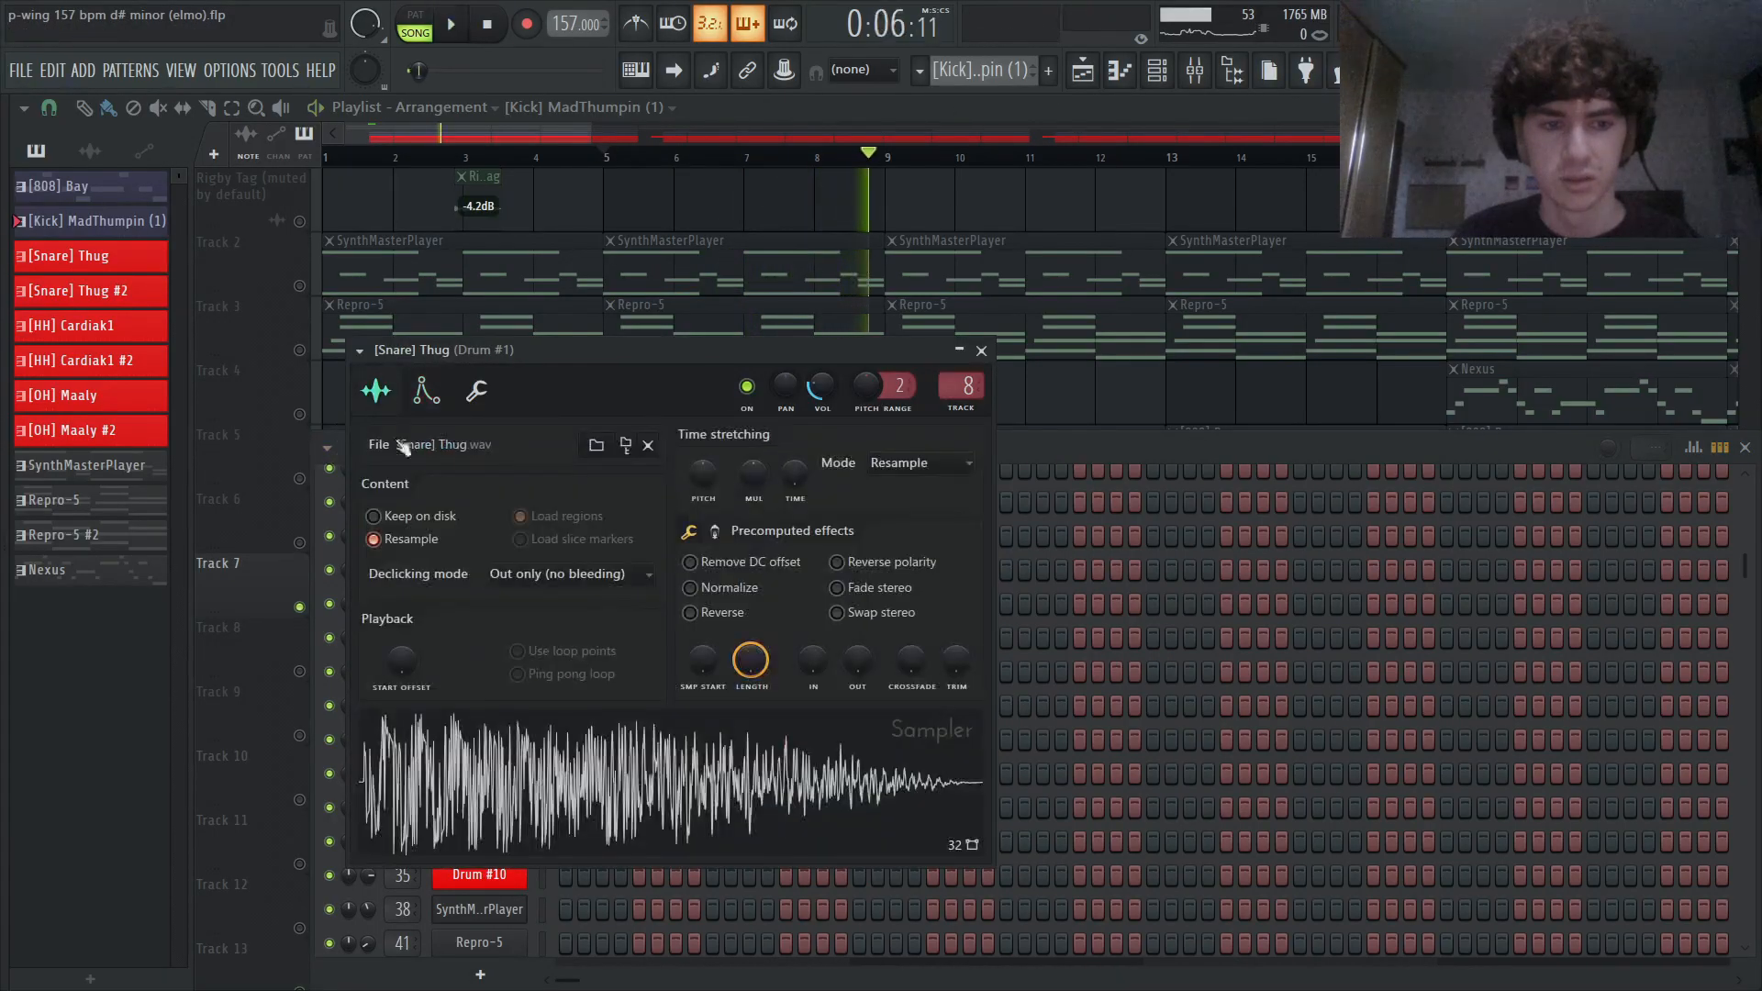
{"action": "key", "text": "space"}
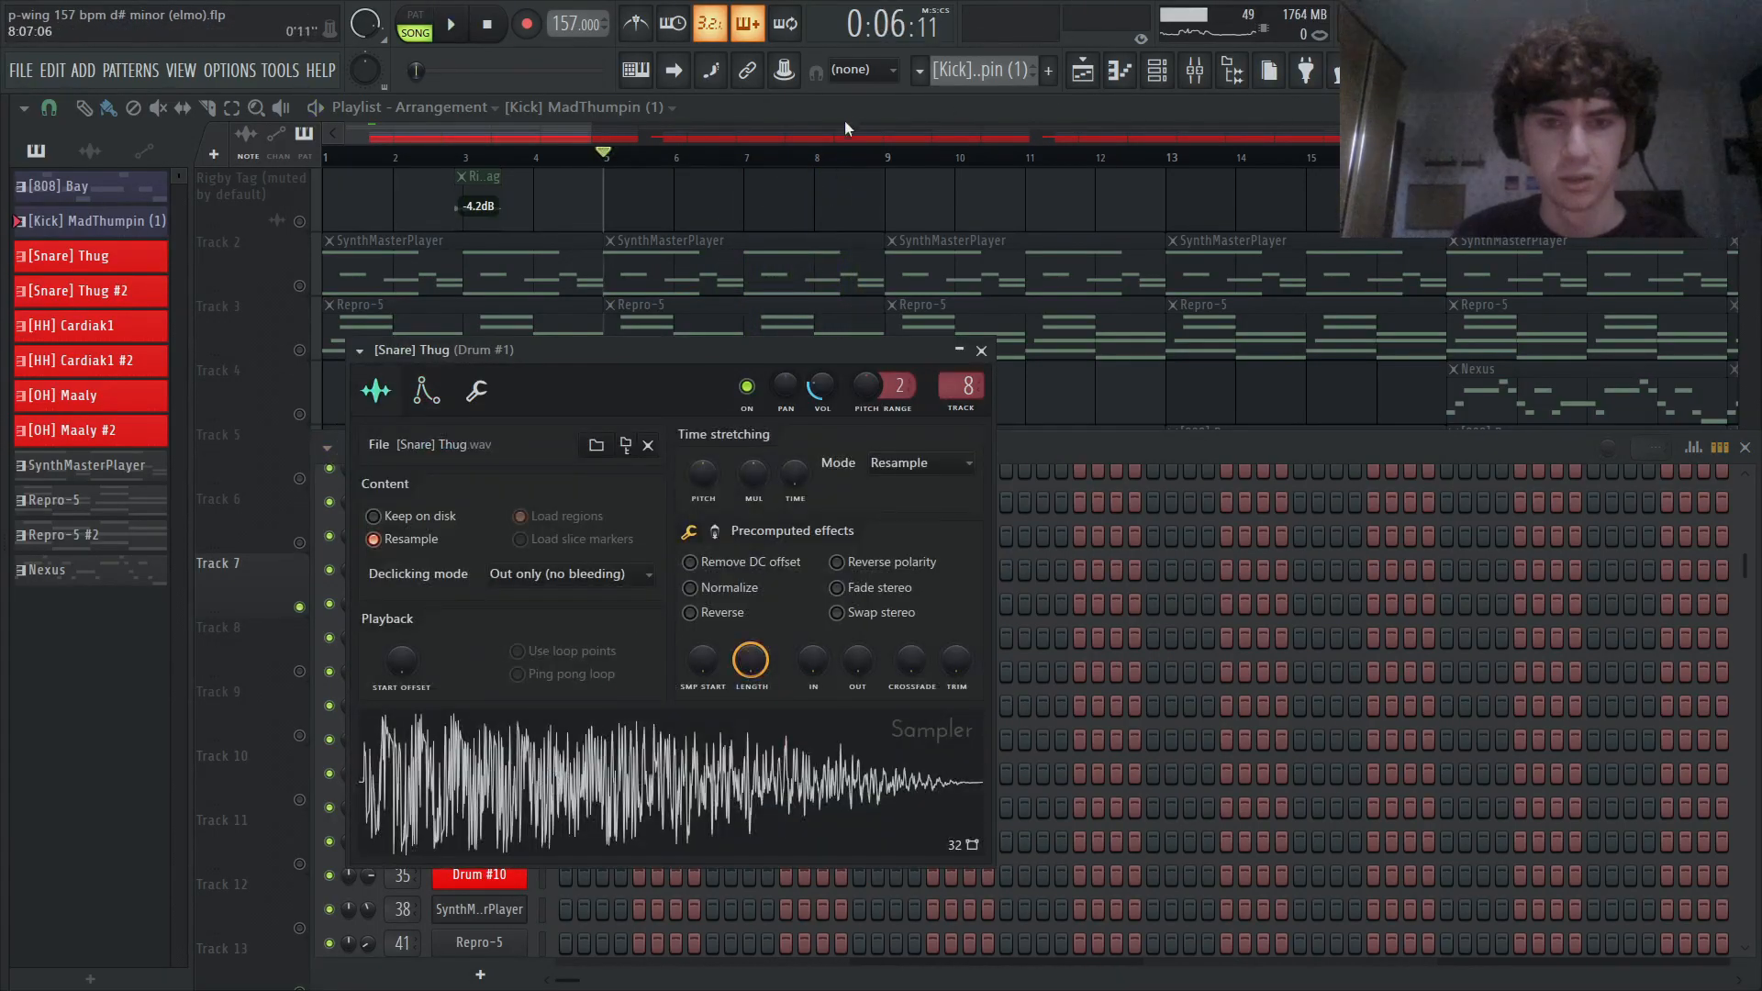
- Audition the [HH] Cardiak1 hi-hats with Track 8 soloed, moving playback to the [HH] Cardiak1 #2 clips at bar 17
{"action": "key", "text": "space"}
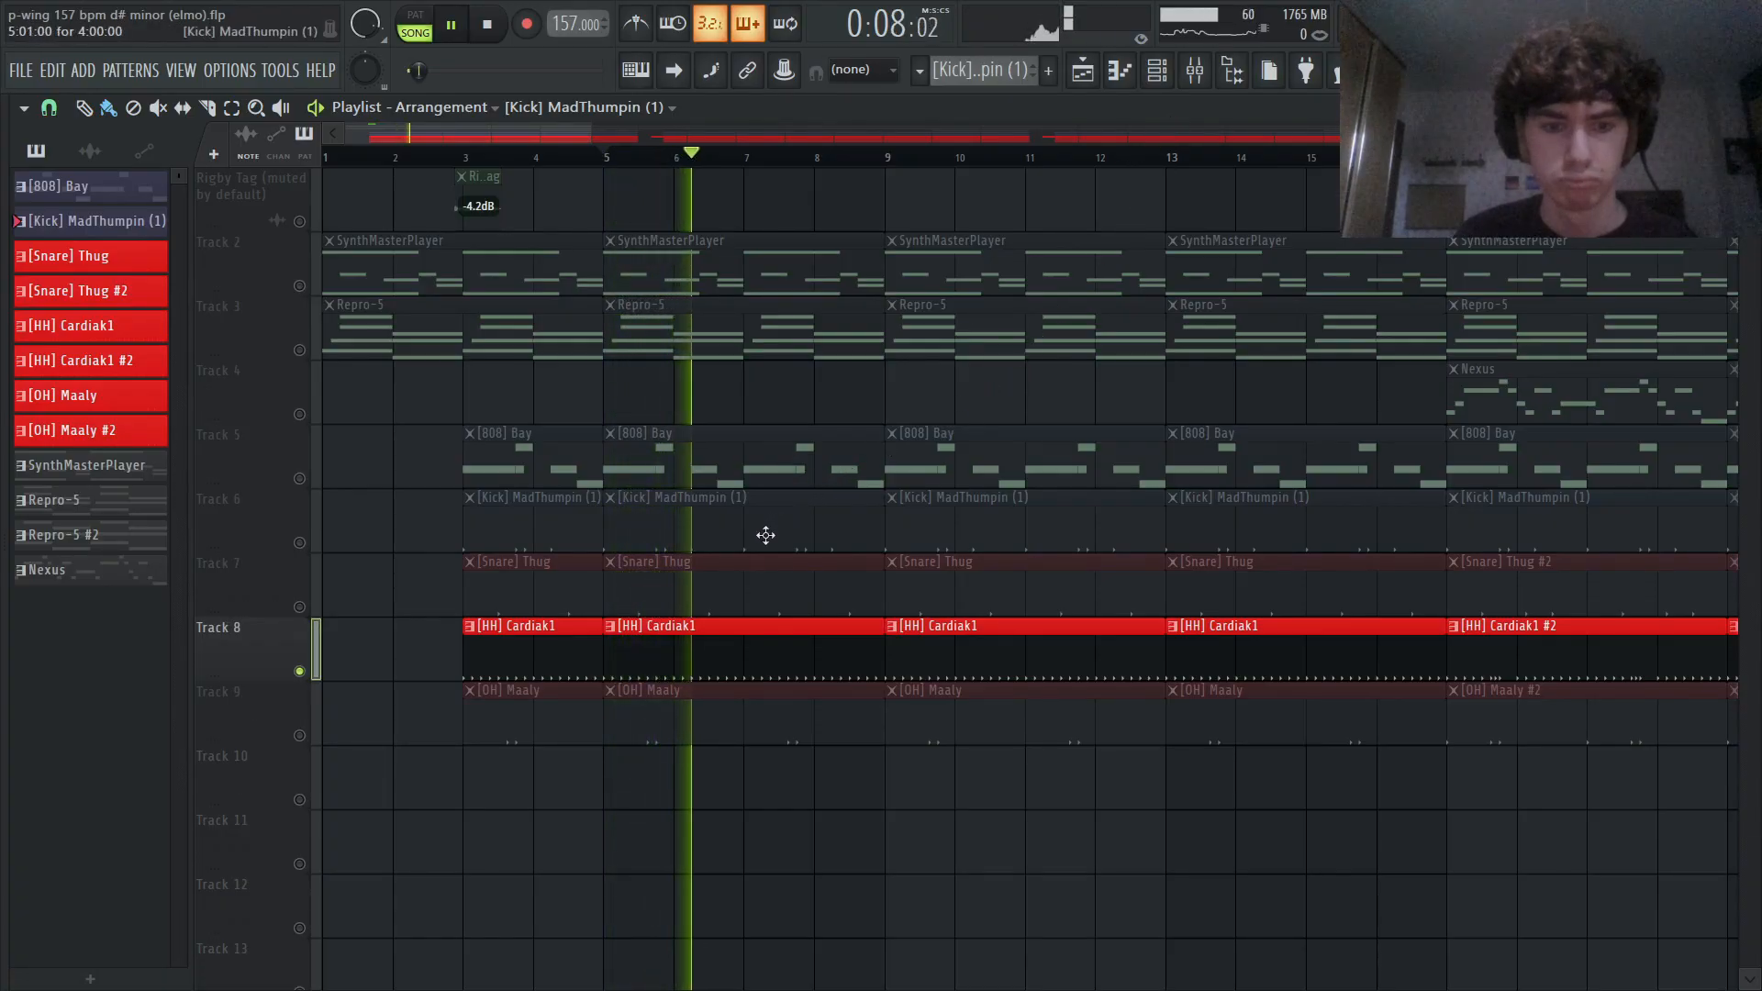
{"action": "scroll", "coordinate": [1025, 759], "scroll_direction": "down", "scroll_amount": 3}
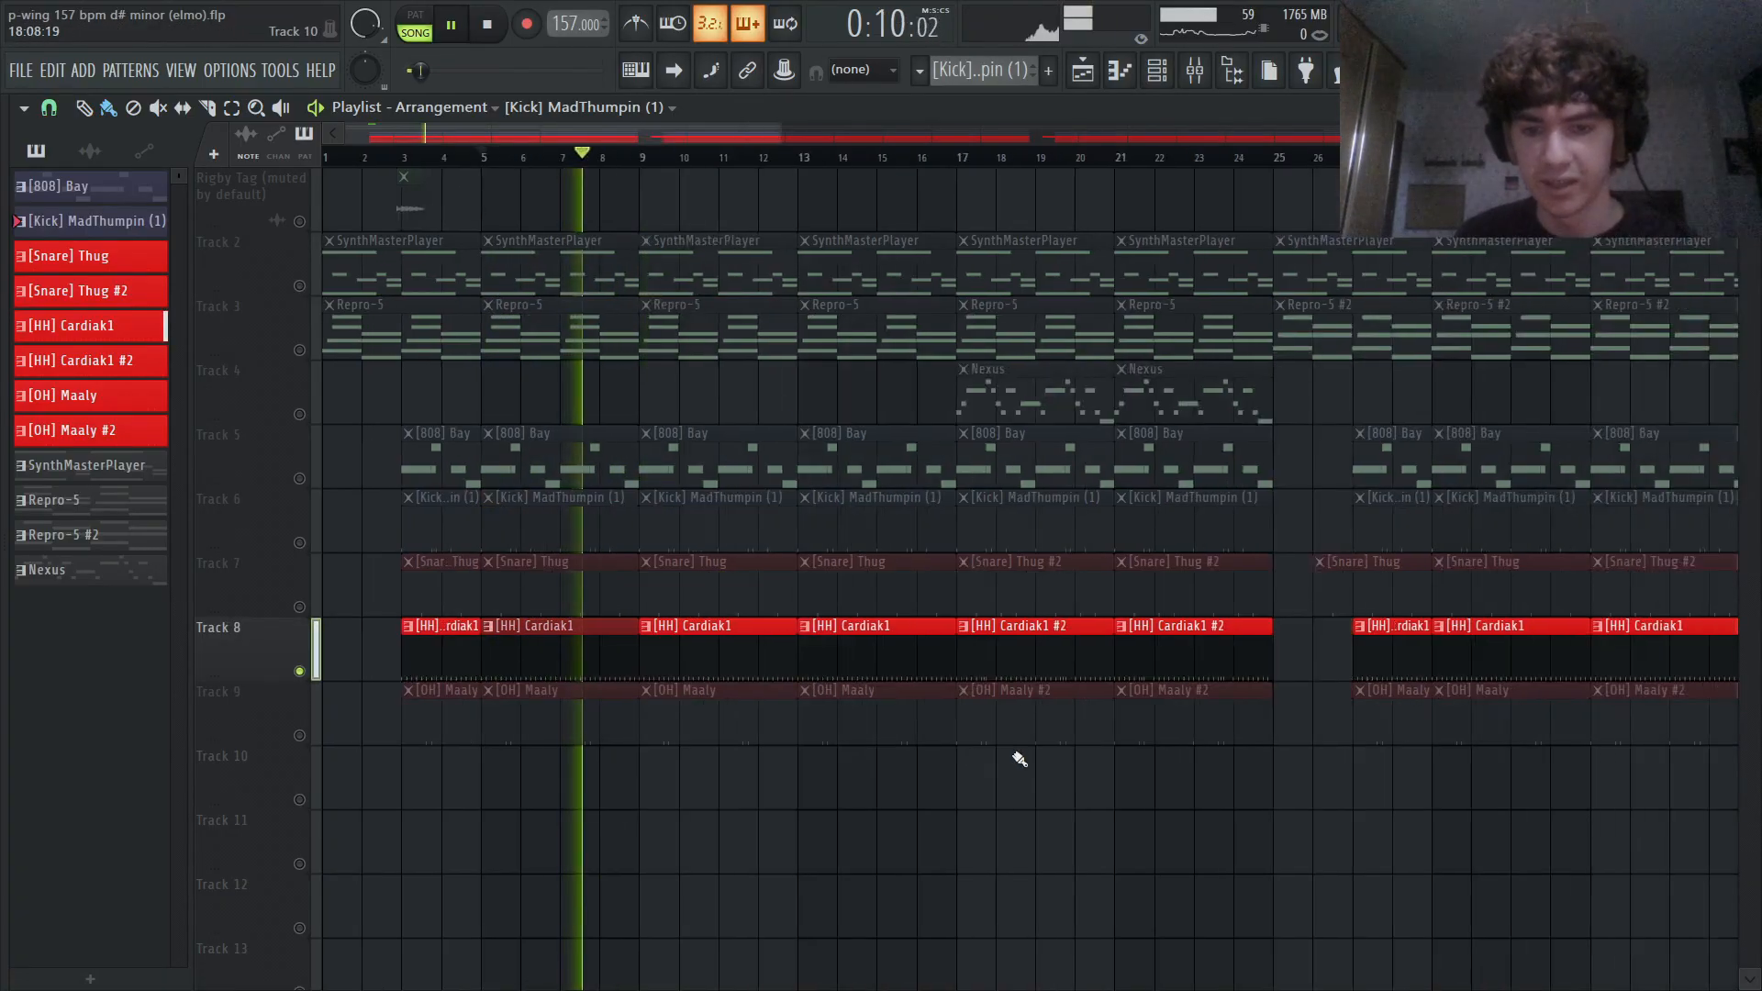
{"action": "left_click", "coordinate": [973, 160]}
{"action": "scroll", "coordinate": [971, 814], "scroll_direction": "up", "scroll_amount": 3}
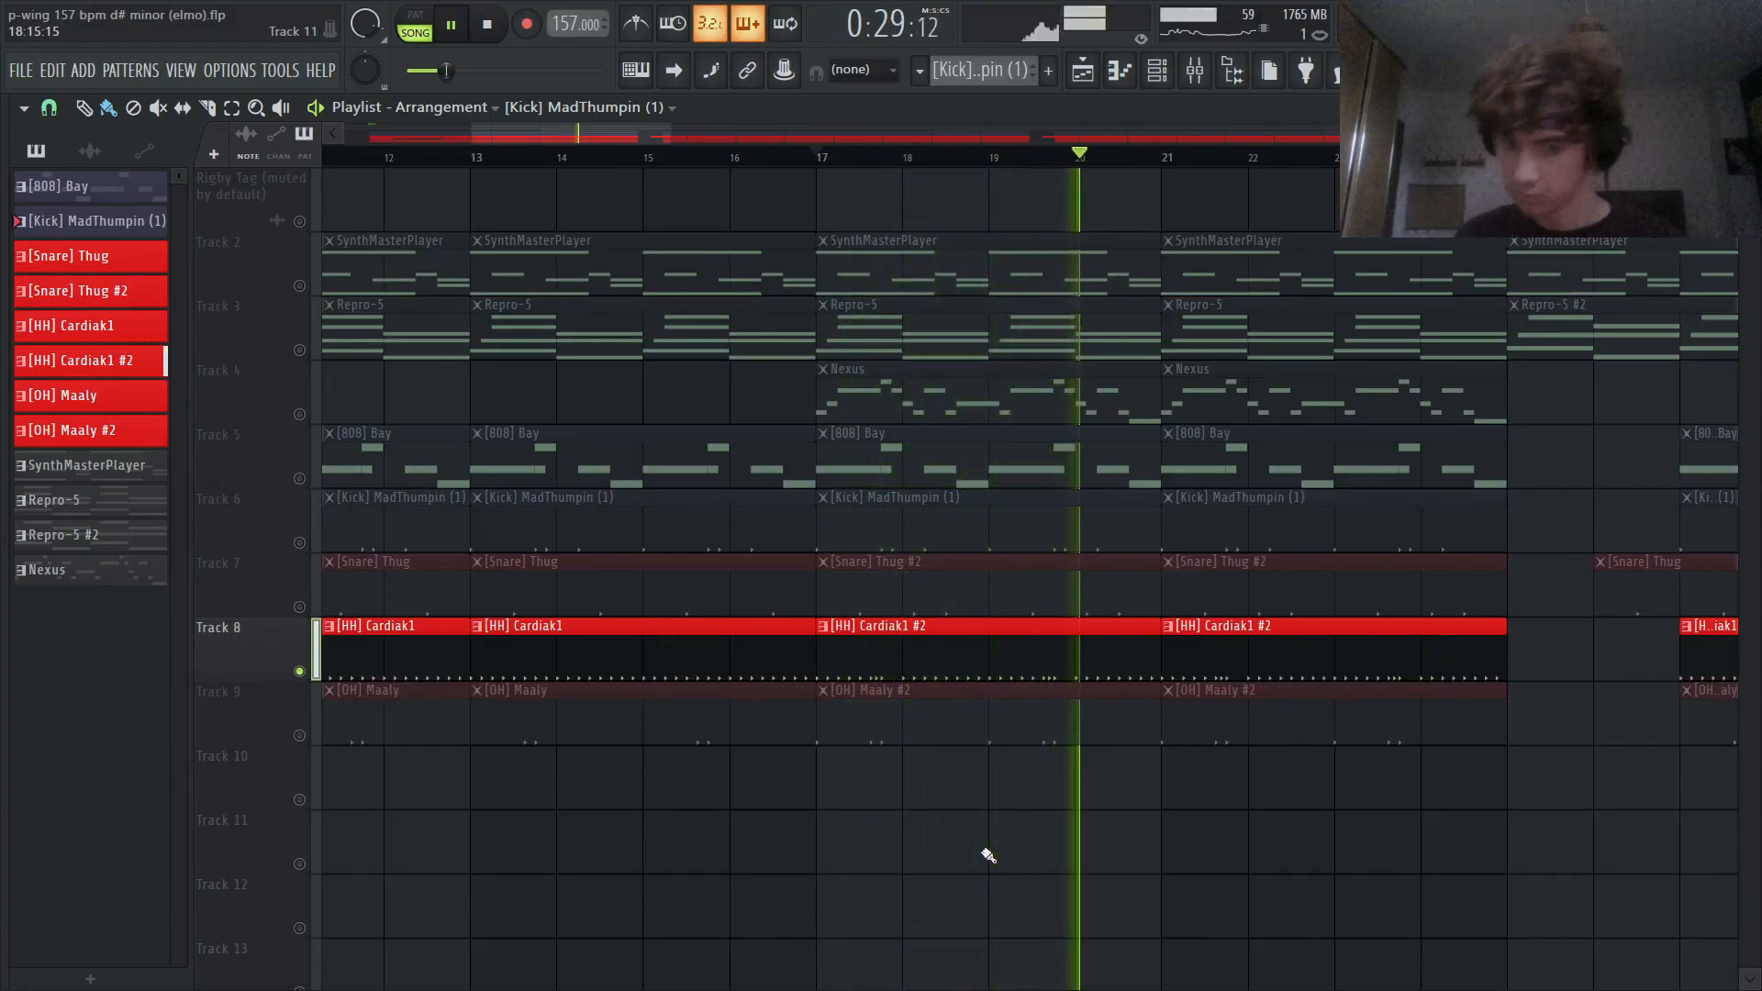
- Audition the [OH] Maaly #2 open hats with Track 9 soloed, and unmute Tracks 8 and 7 to hear them together
{"action": "scroll", "coordinate": [985, 857], "scroll_direction": "down", "scroll_amount": 3}
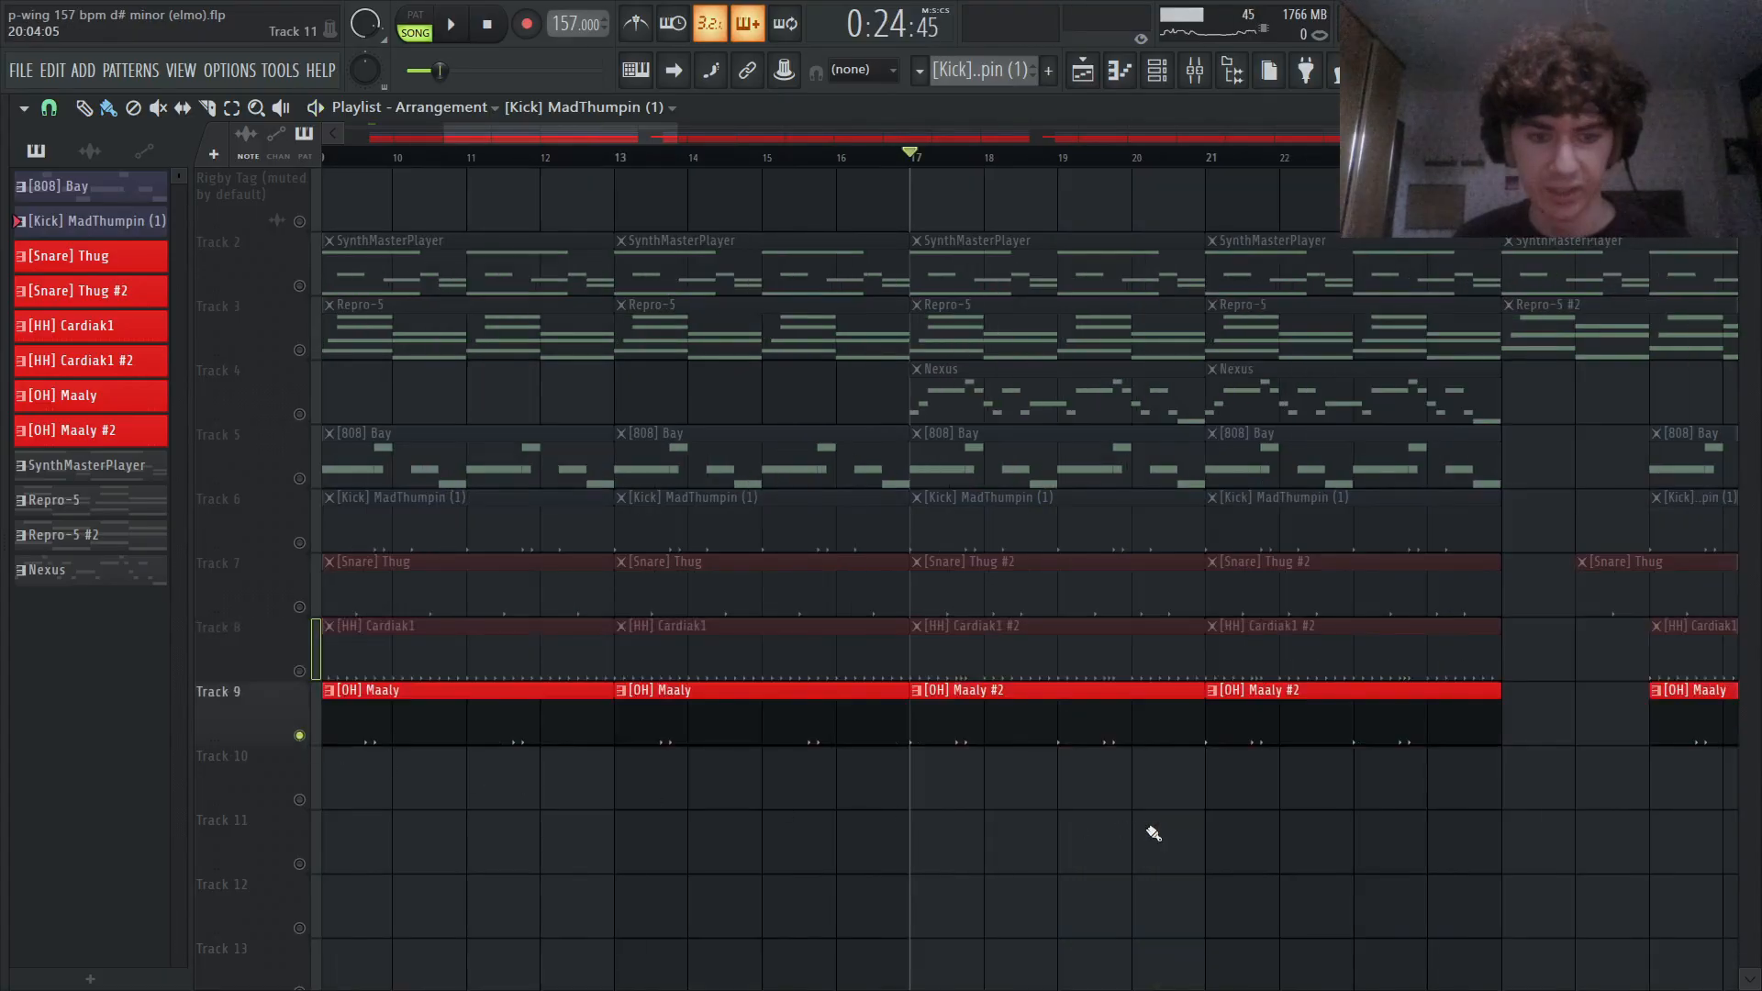
{"action": "scroll", "coordinate": [1089, 835], "scroll_direction": "down", "scroll_amount": 3}
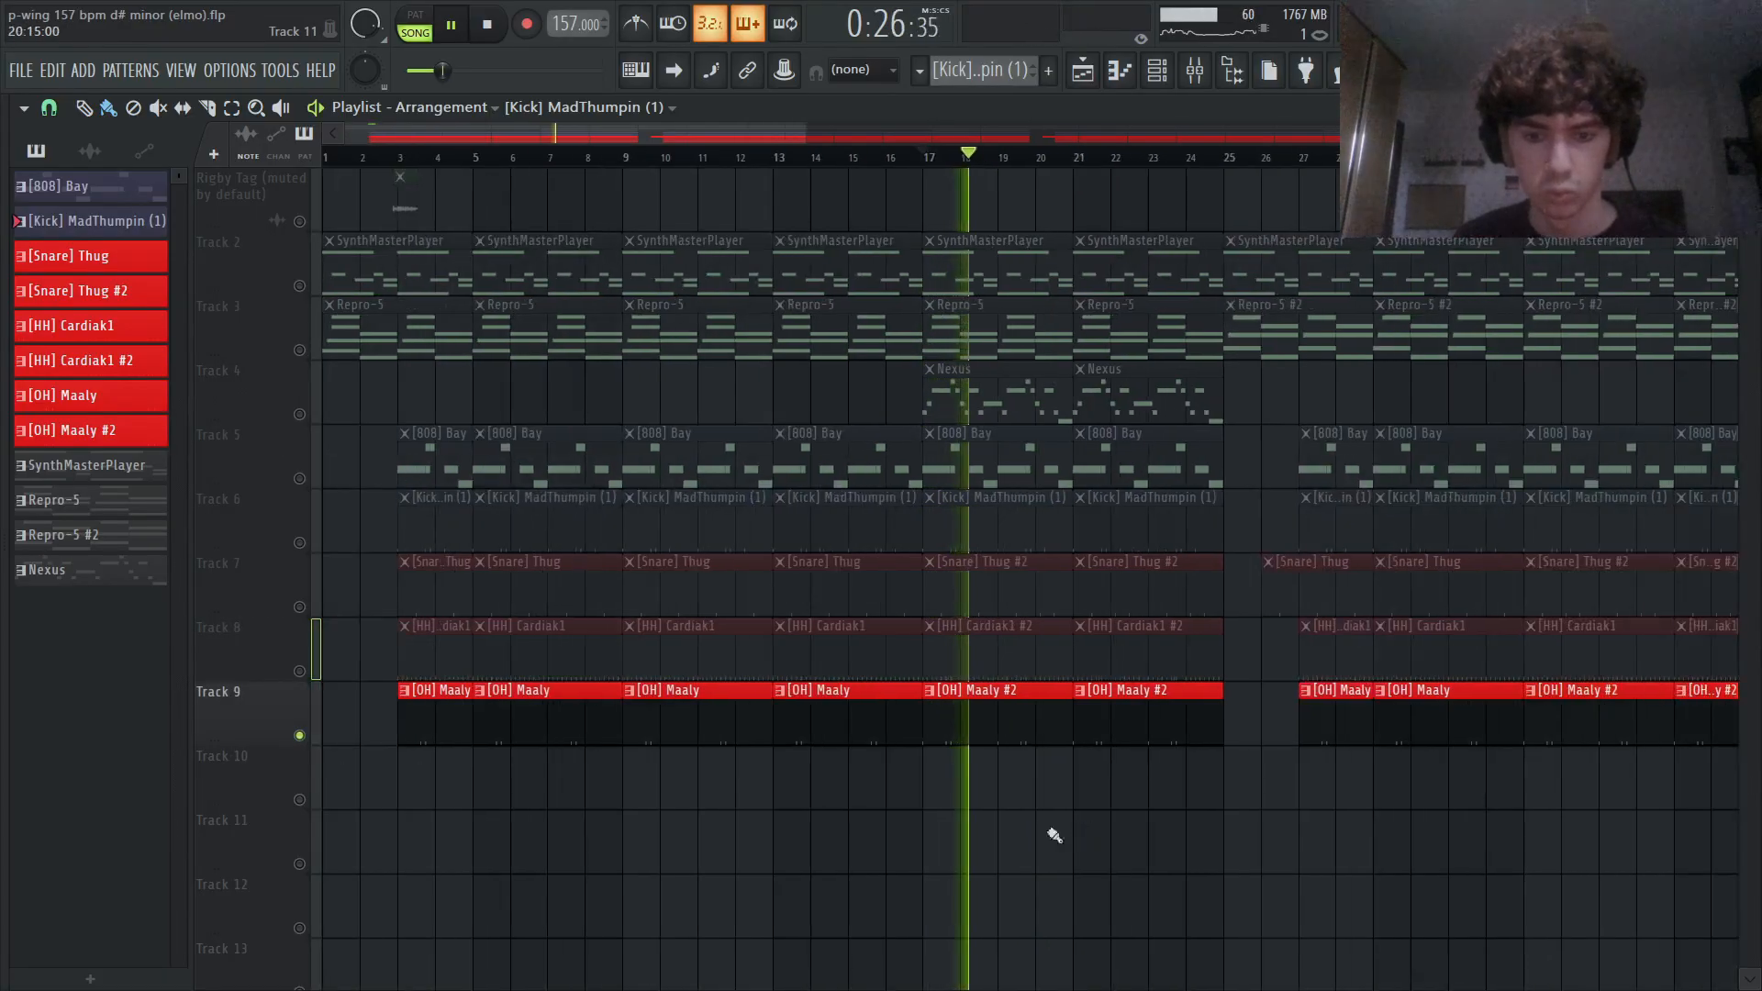
{"action": "left_click", "coordinate": [299, 671]}
{"action": "left_click", "coordinate": [299, 607]}
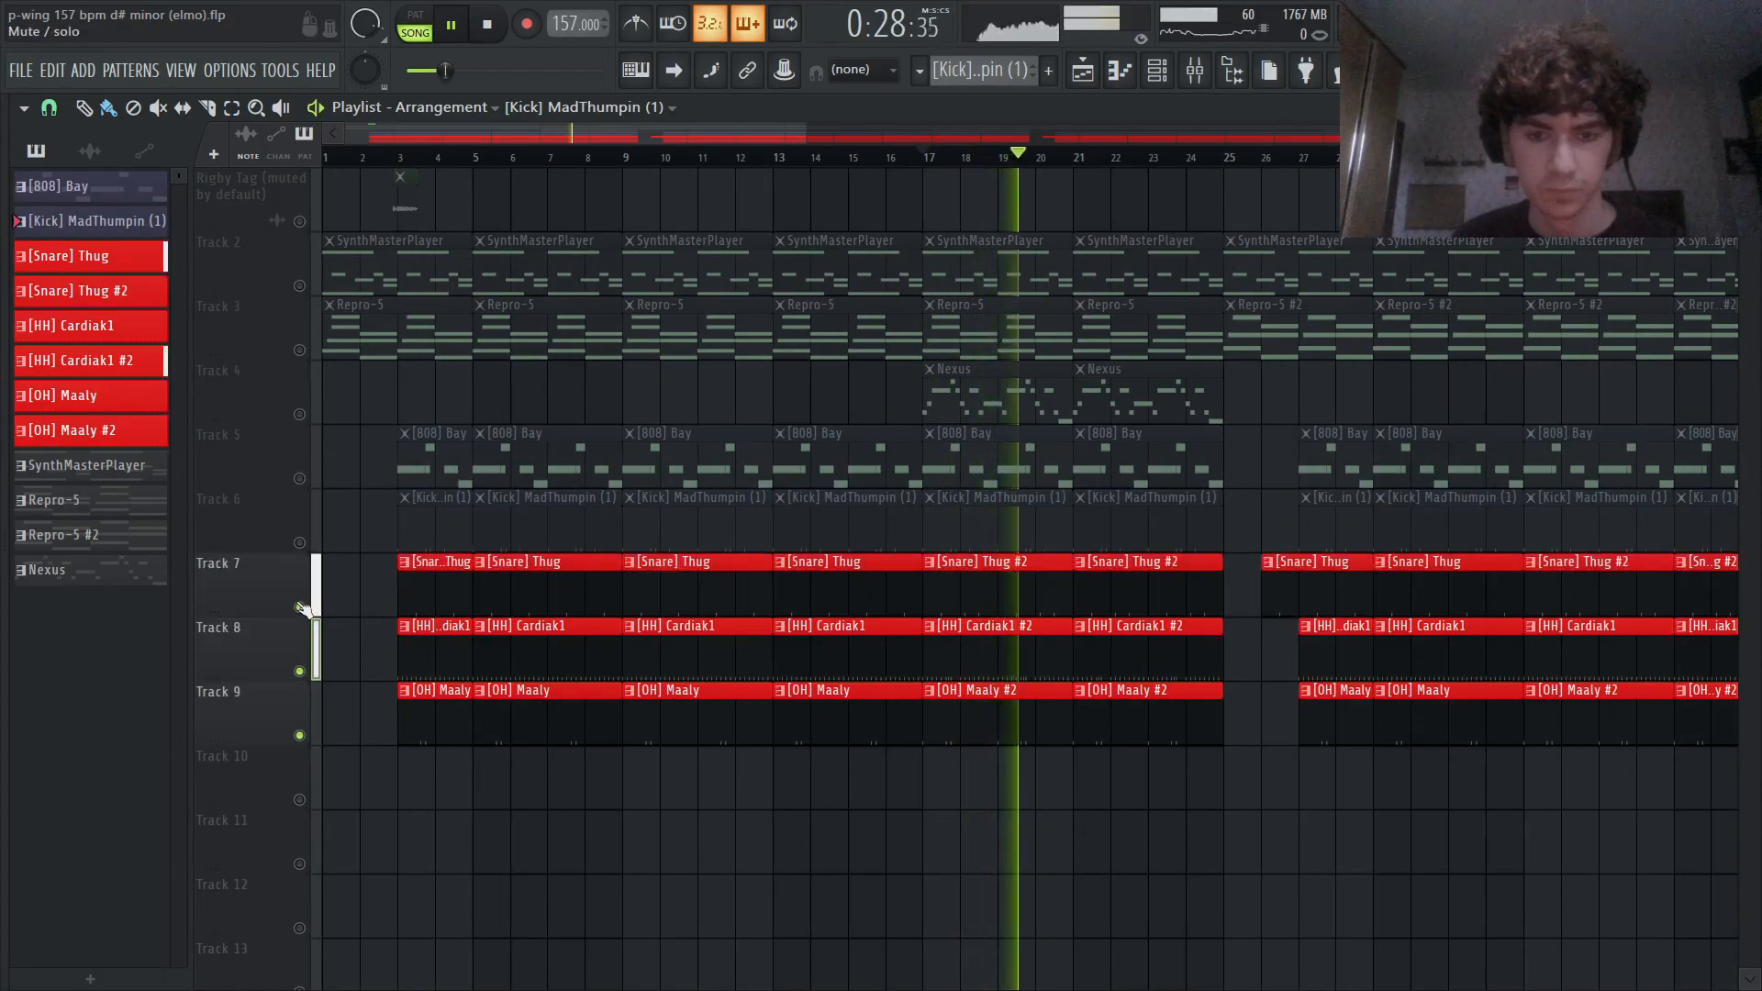
{"action": "scroll", "coordinate": [1095, 843], "scroll_direction": "up", "scroll_amount": 3}
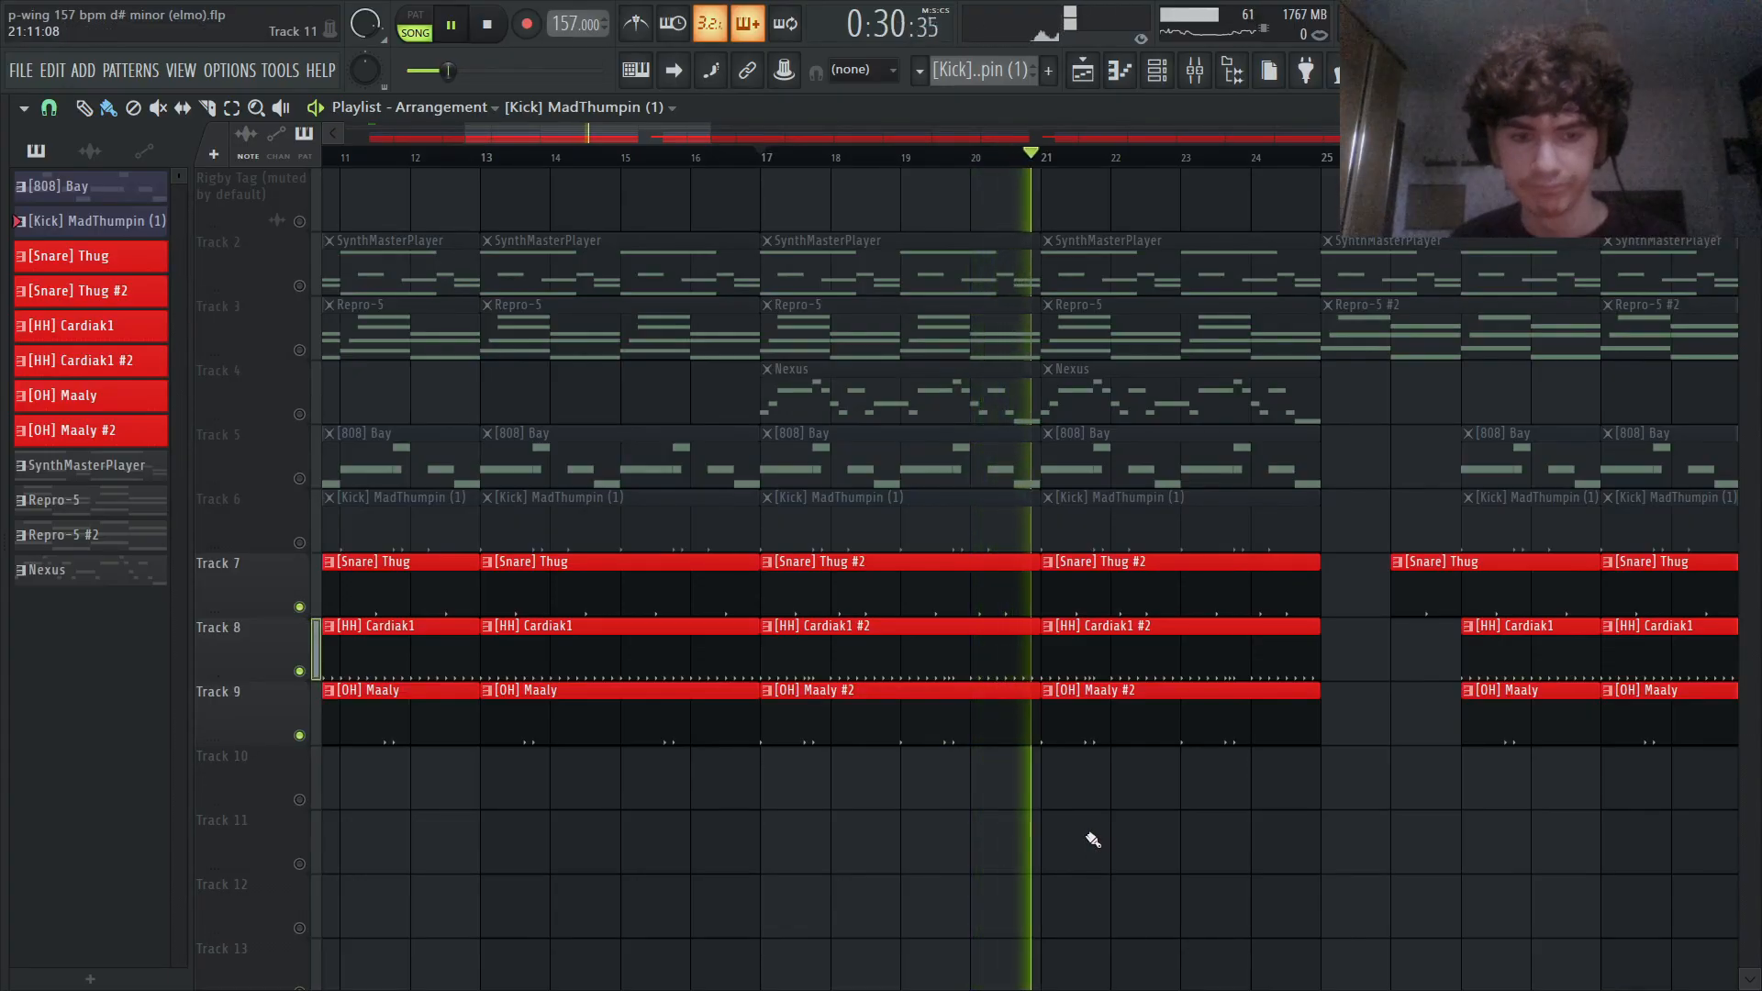
{"action": "scroll", "coordinate": [1093, 839], "scroll_direction": "down", "scroll_amount": 4}
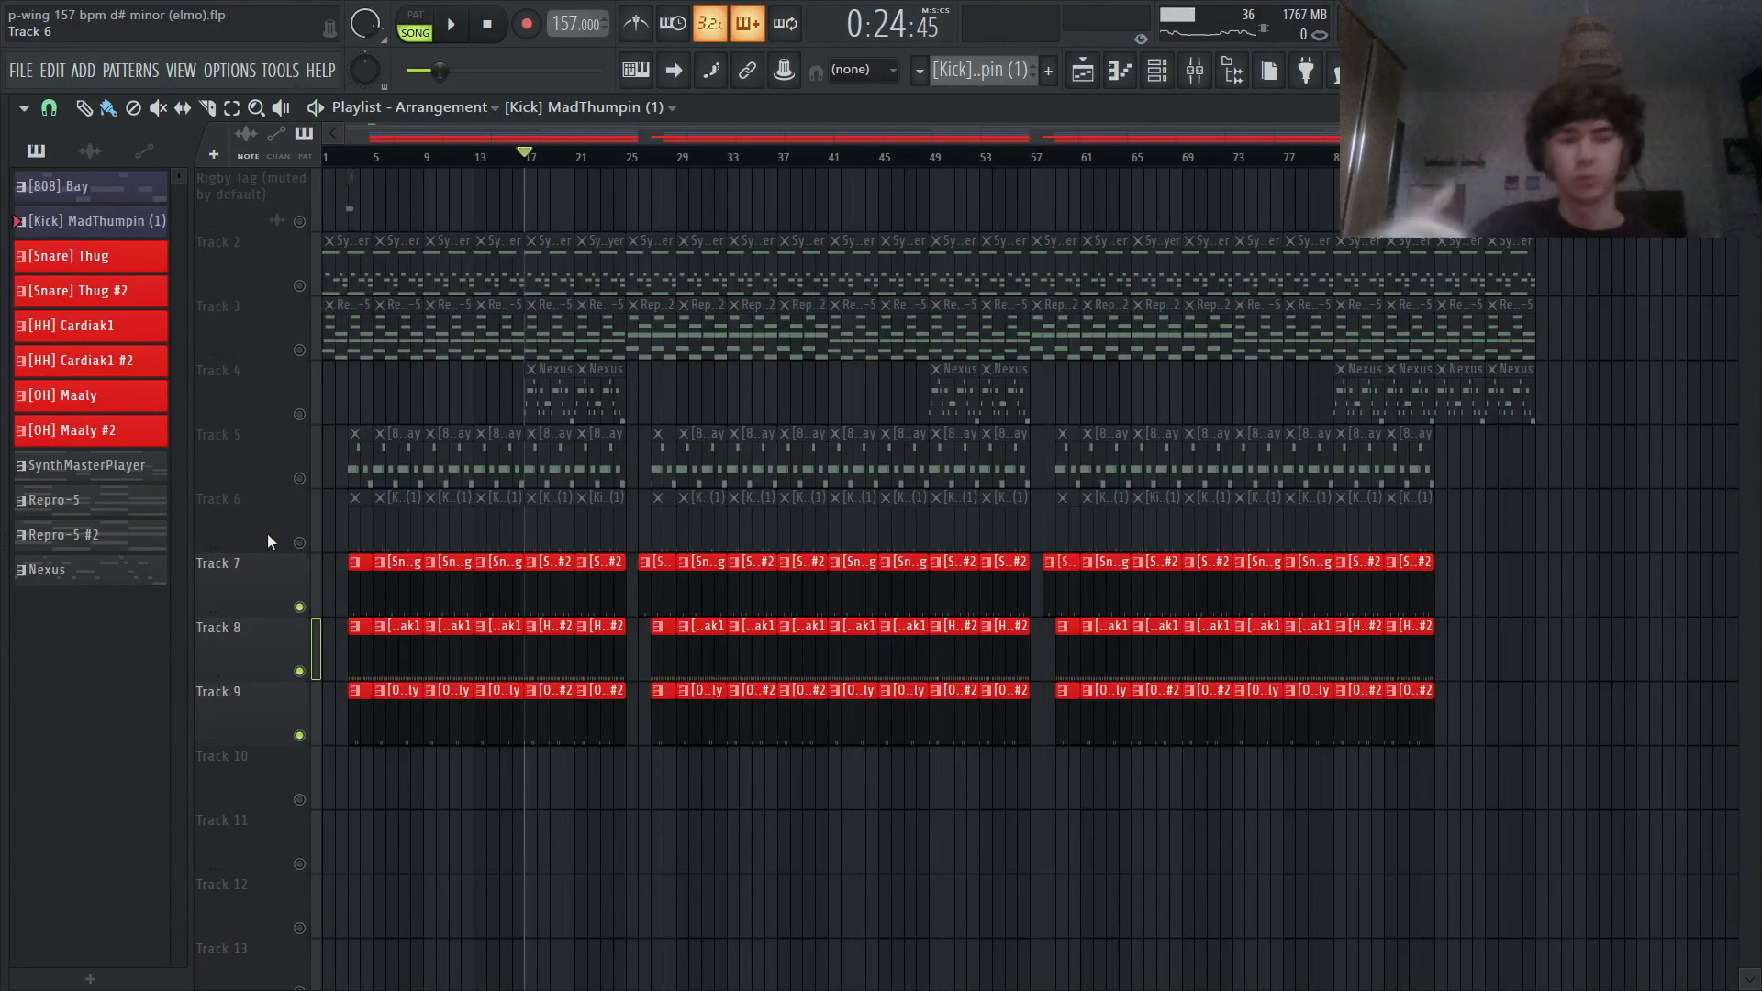